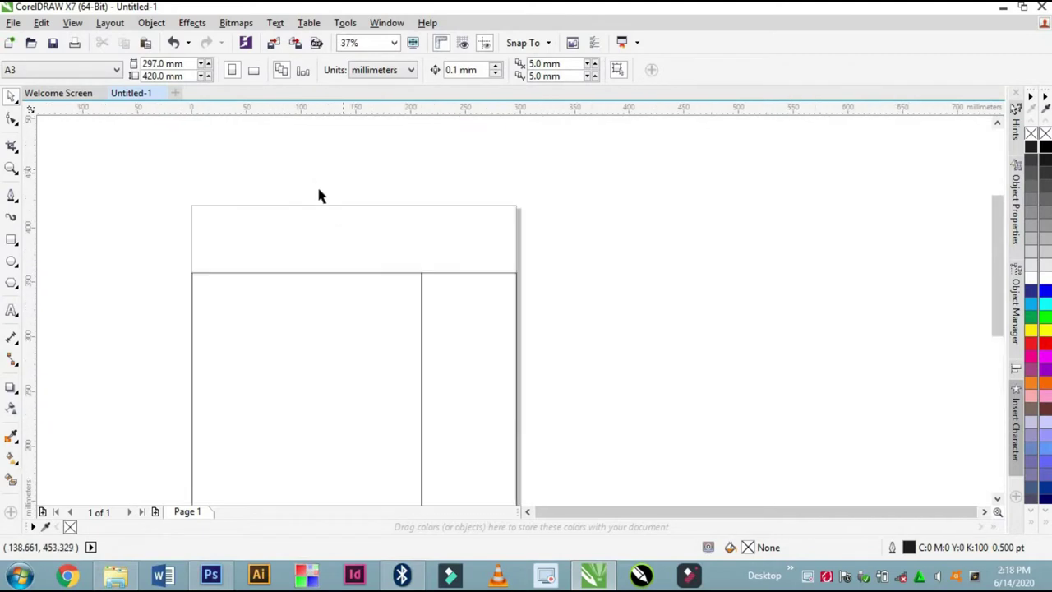
Move both panels up the page together, leaving a strip about 28 mm high above them and a larger area below.
{"action": "key", "text": "ctrl+a"}
{"action": "left_click_drag", "start_coordinate": [455, 371], "coordinate": [471, 316]}
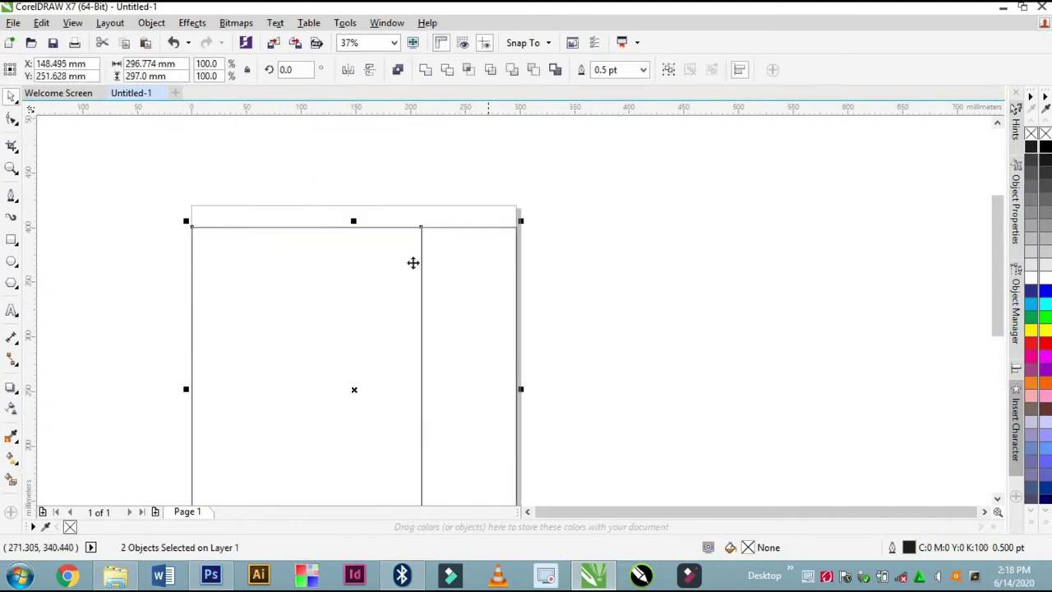
{"action": "scroll", "coordinate": [498, 225], "scroll_direction": "down", "scroll_amount": 2}
{"action": "scroll", "coordinate": [379, 384], "scroll_direction": "up", "scroll_amount": 2}
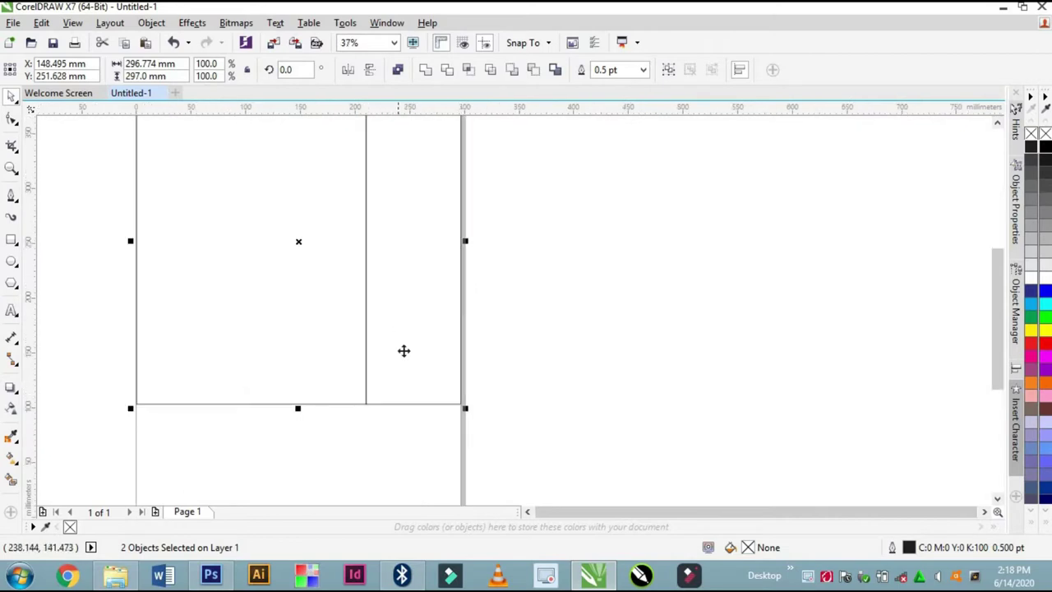
{"action": "scroll", "coordinate": [411, 350], "scroll_direction": "down", "scroll_amount": 2}
{"action": "left_click", "coordinate": [522, 285]}
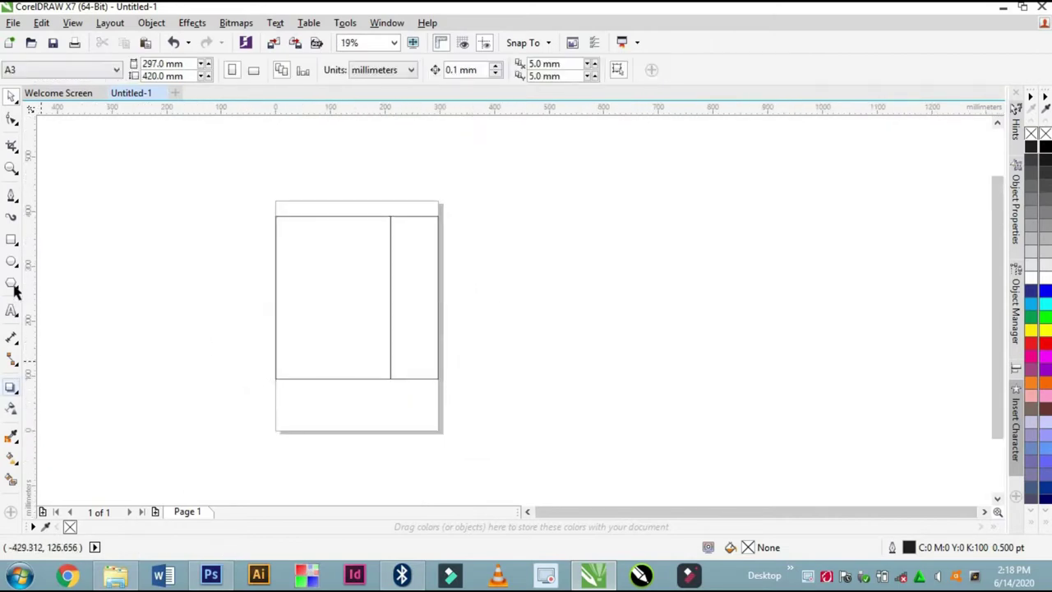
Draw a rectangle about 297 × 95 mm filling the area below the panels, with its lower edge on the page edge.
{"action": "scroll", "coordinate": [325, 440], "scroll_direction": "up", "scroll_amount": 2}
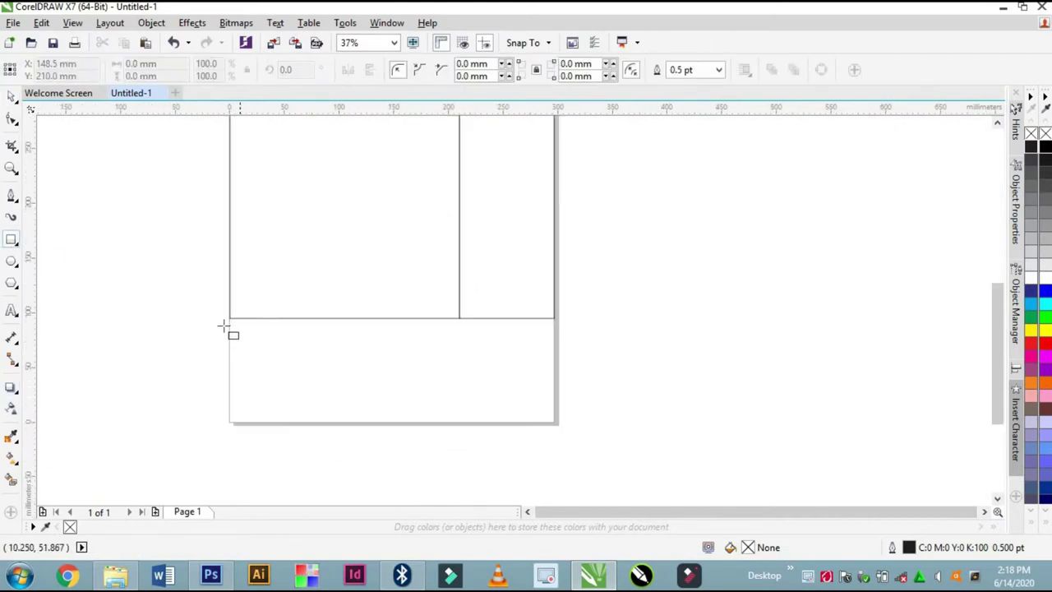
{"action": "left_click_drag", "start_coordinate": [230, 318], "coordinate": [559, 427]}
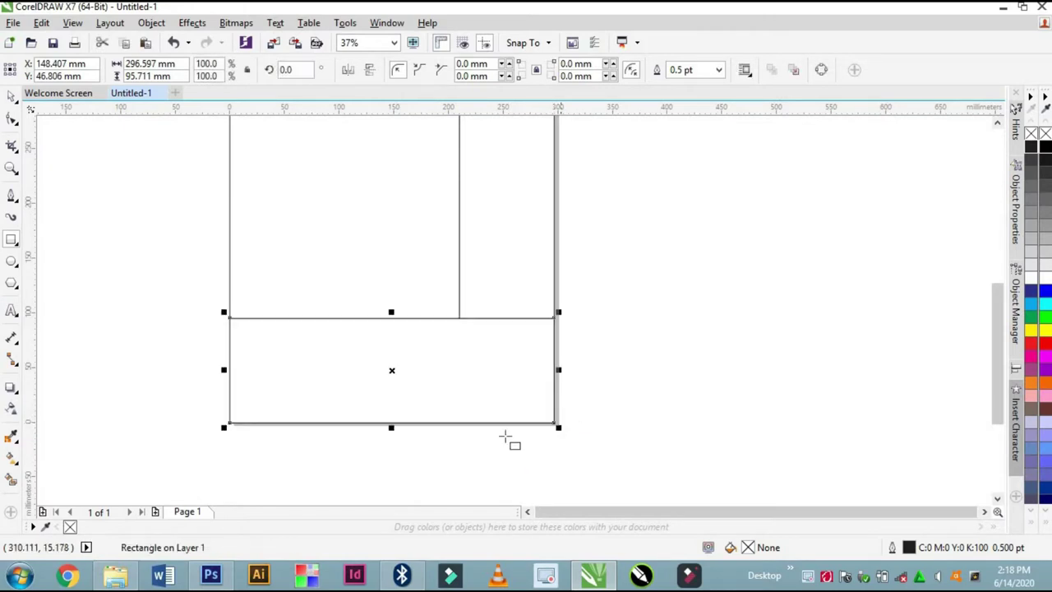
{"action": "scroll", "coordinate": [336, 370], "scroll_direction": "up", "scroll_amount": 4}
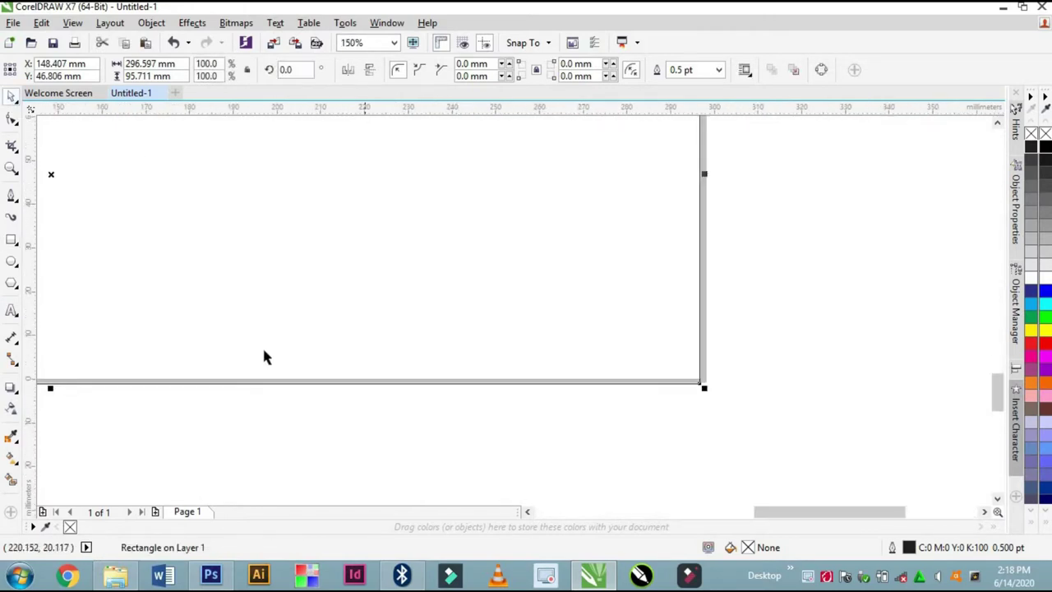
{"action": "scroll", "coordinate": [264, 353], "scroll_direction": "up", "scroll_amount": 6}
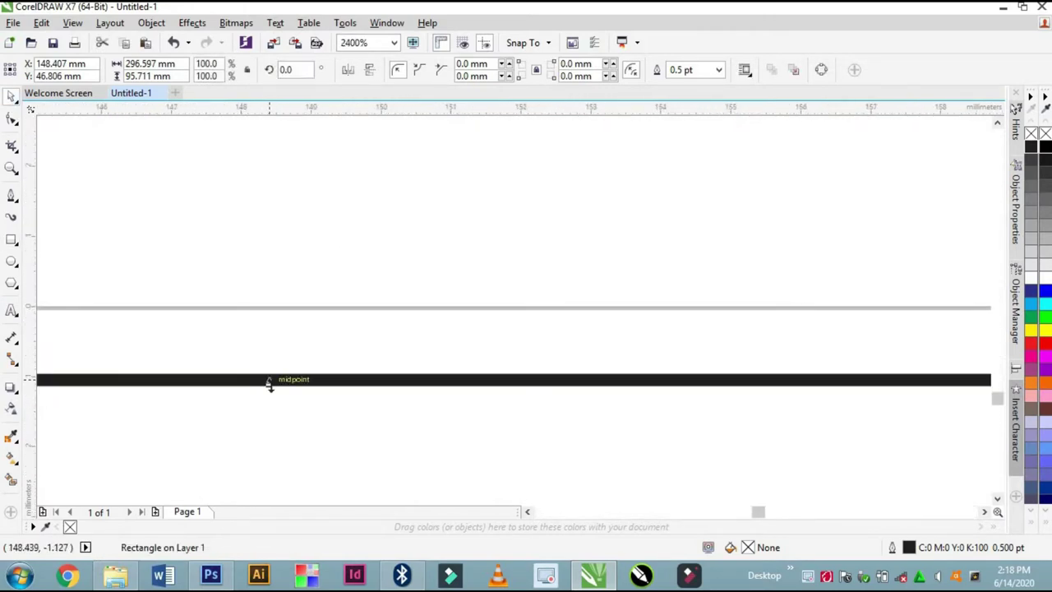
{"action": "left_click_drag", "start_coordinate": [268, 384], "coordinate": [310, 304]}
{"action": "scroll", "coordinate": [361, 365], "scroll_direction": "down", "scroll_amount": 9}
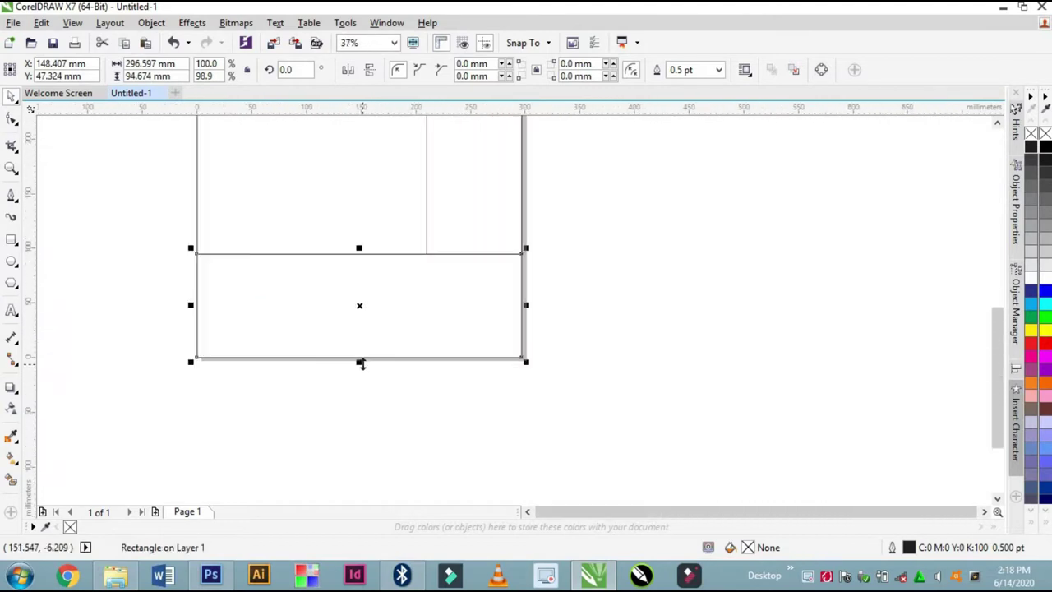
Draw a rectangle about 297 × 28 mm filling the strip above the panels, with its upper edge on the page edge.
{"action": "scroll", "coordinate": [362, 260], "scroll_direction": "down", "scroll_amount": 3}
{"action": "scroll", "coordinate": [266, 386], "scroll_direction": "up", "scroll_amount": 5}
{"action": "scroll", "coordinate": [197, 415], "scroll_direction": "down", "scroll_amount": 2}
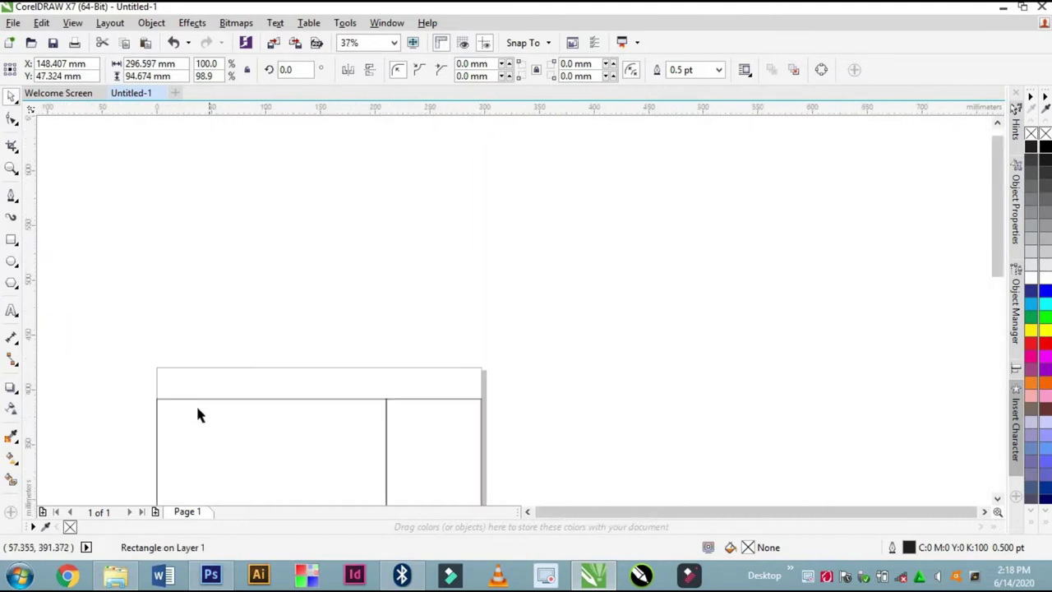
{"action": "scroll", "coordinate": [197, 415], "scroll_direction": "up", "scroll_amount": 2}
{"action": "left_click", "coordinate": [10, 240]}
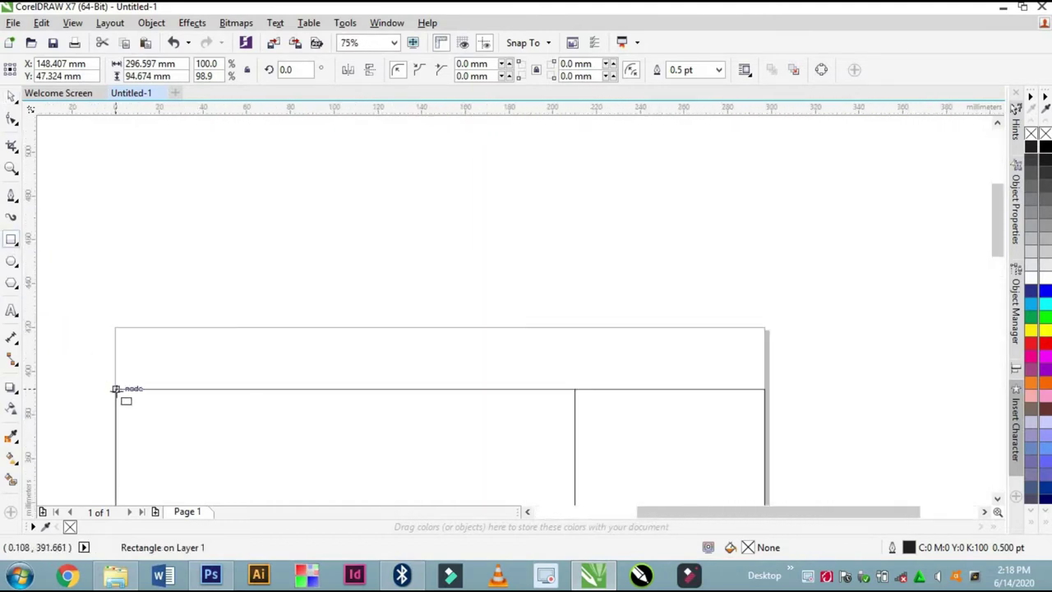
{"action": "left_click_drag", "start_coordinate": [116, 389], "coordinate": [769, 425]}
{"action": "left_click", "coordinate": [15, 97]}
{"action": "scroll", "coordinate": [387, 322], "scroll_direction": "up", "scroll_amount": 3}
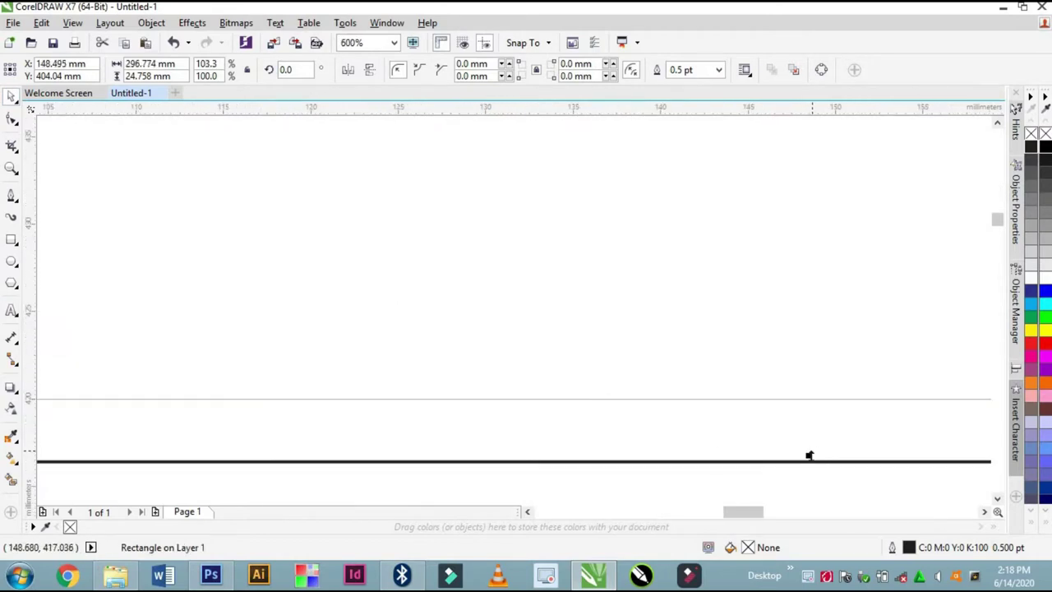
{"action": "left_click_drag", "start_coordinate": [809, 455], "coordinate": [814, 396]}
{"action": "scroll", "coordinate": [417, 246], "scroll_direction": "down", "scroll_amount": 6}
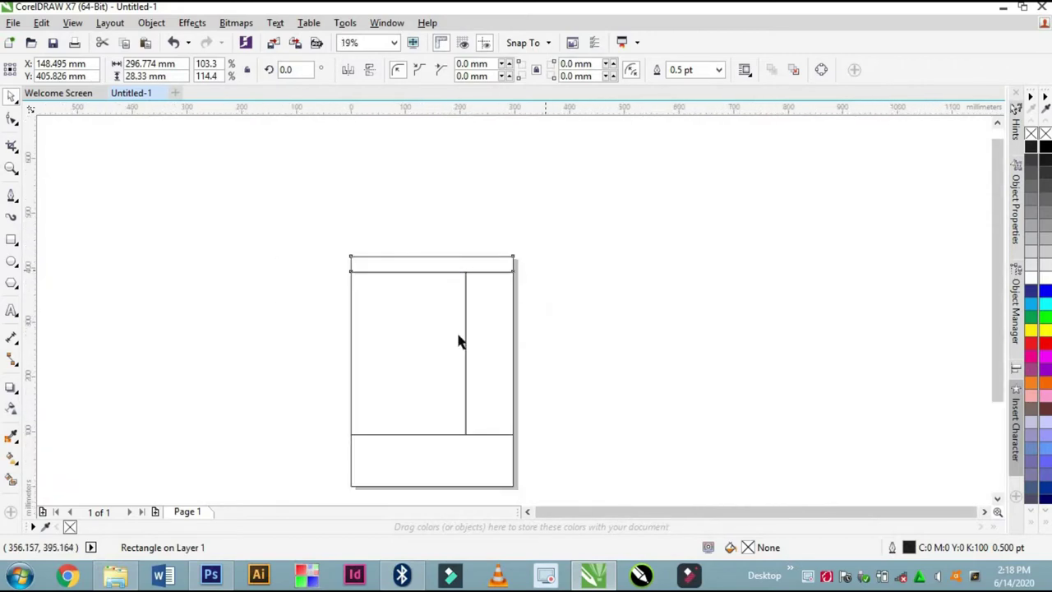
Remove the outline from all four layout rectangles.
{"action": "left_click", "coordinate": [426, 345]}
{"action": "left_click", "coordinate": [483, 327]}
{"action": "left_click", "coordinate": [446, 457], "text": "shift"}
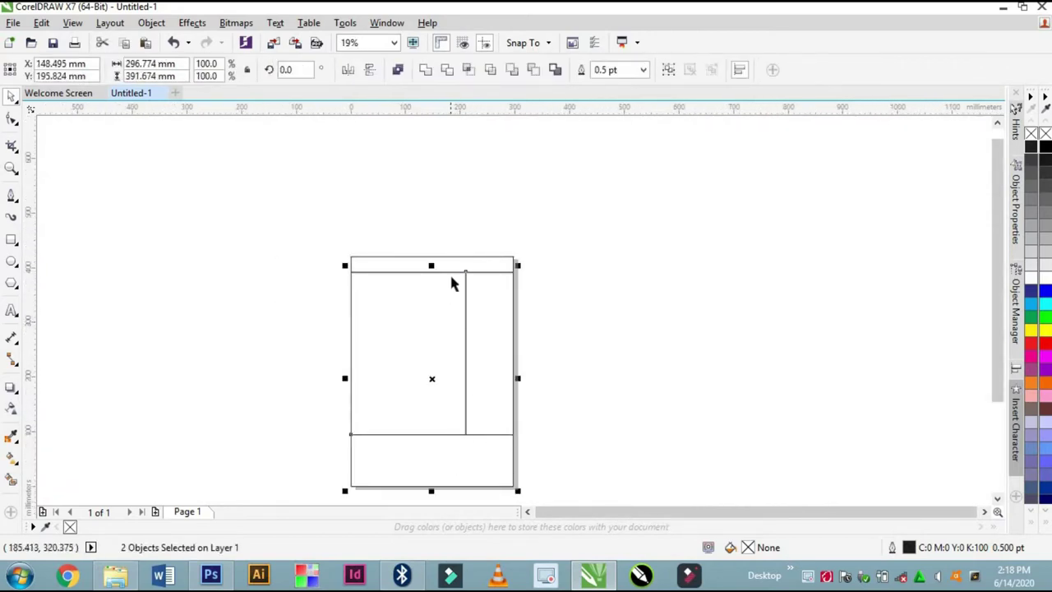
{"action": "left_click", "coordinate": [459, 266], "text": "shift"}
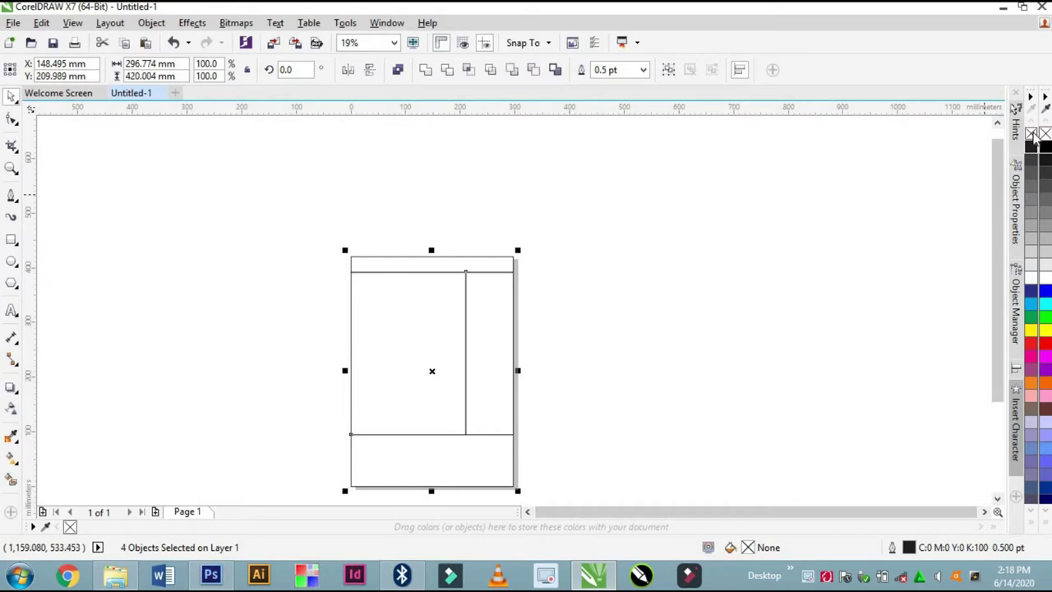
{"action": "right_click", "coordinate": [1034, 136]}
{"action": "left_click", "coordinate": [603, 263]}
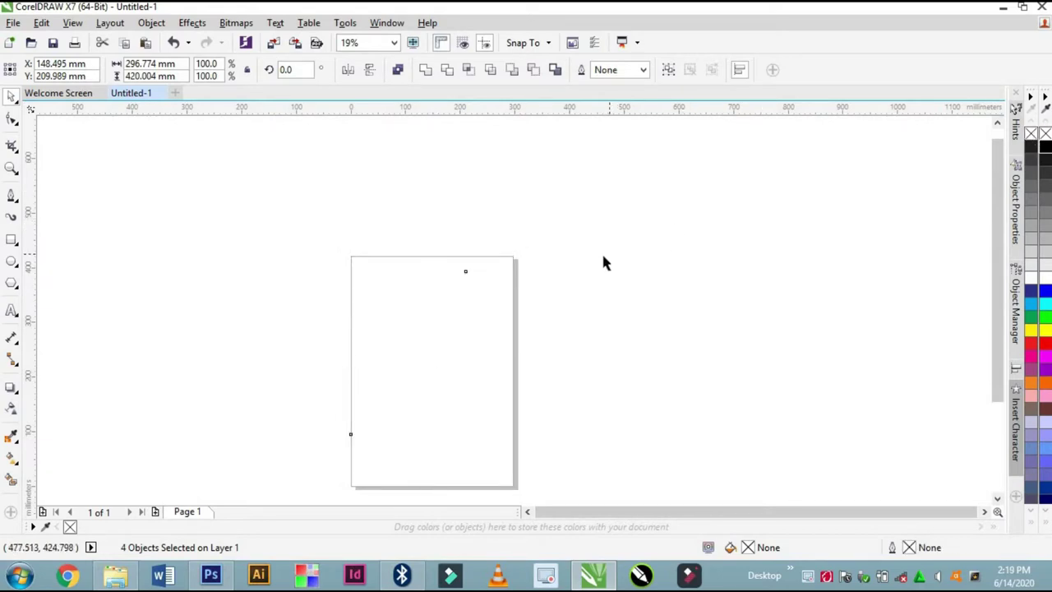
Fill the narrow side panel with the lightest gray.
{"action": "left_click", "coordinate": [482, 333]}
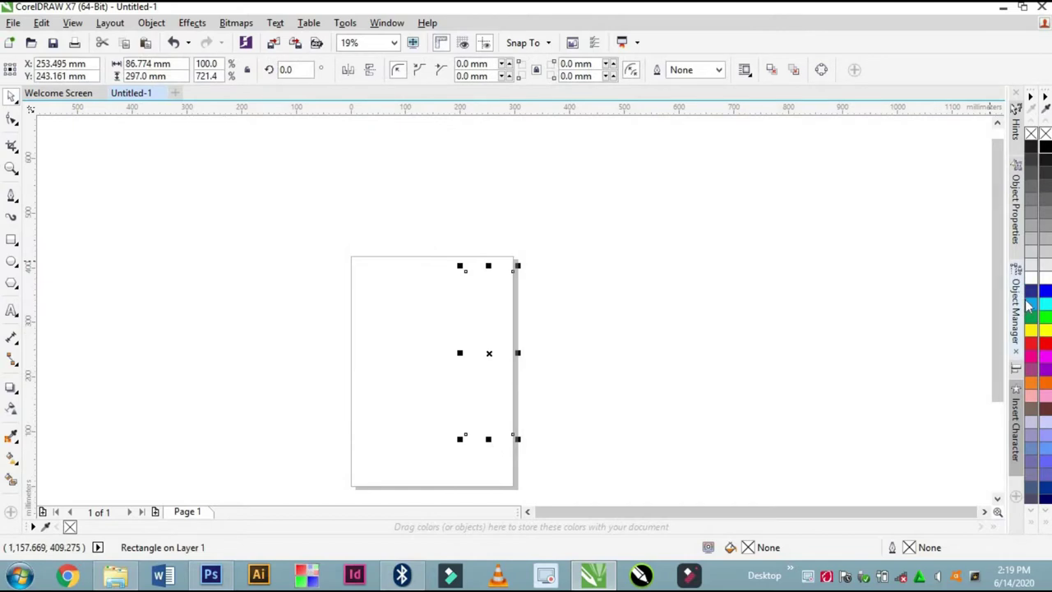
{"action": "left_click", "coordinate": [1034, 271]}
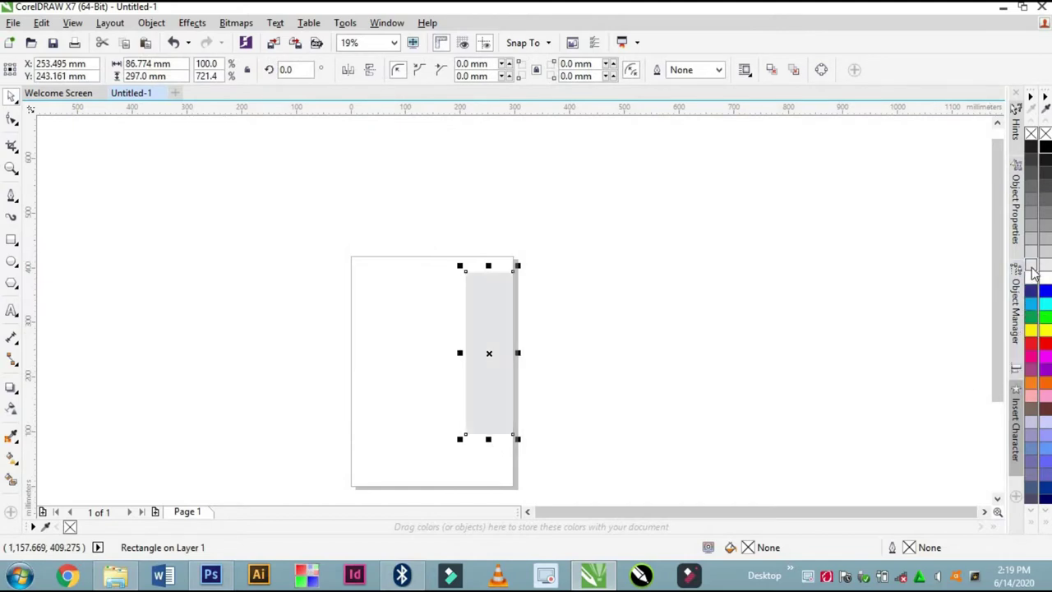
{"action": "left_click", "coordinate": [643, 340]}
Fill the header and footer rectangles with 20% black.
{"action": "left_click", "coordinate": [429, 481]}
{"action": "left_click", "coordinate": [464, 268], "text": "shift"}
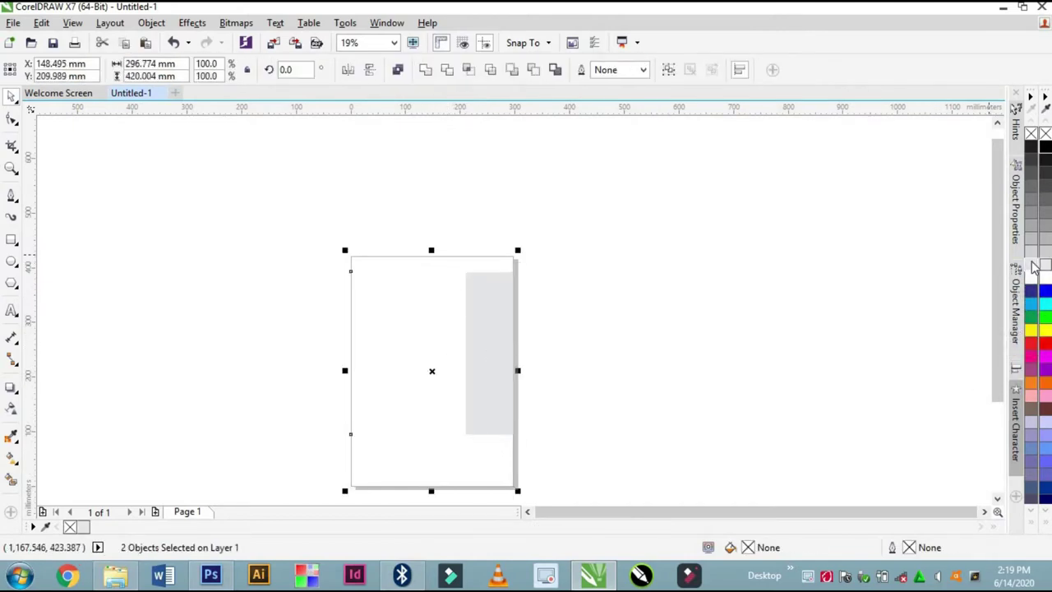
{"action": "left_click", "coordinate": [1033, 254]}
{"action": "left_click", "coordinate": [656, 257]}
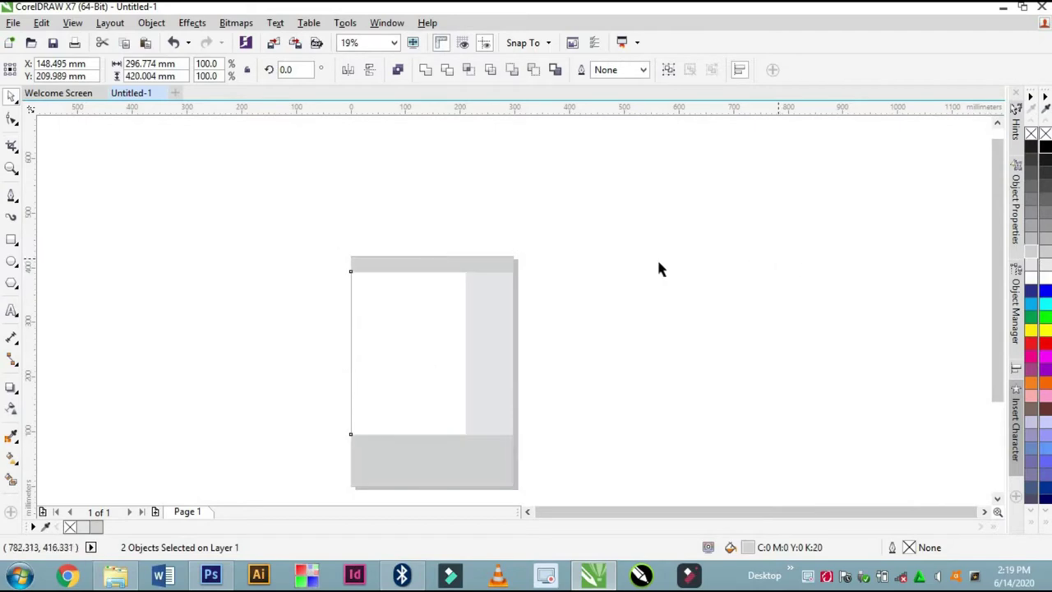
{"action": "scroll", "coordinate": [516, 339], "scroll_direction": "down", "scroll_amount": 2}
{"action": "scroll", "coordinate": [516, 332], "scroll_direction": "up", "scroll_amount": 2}
{"action": "scroll", "coordinate": [516, 333], "scroll_direction": "up", "scroll_amount": 2}
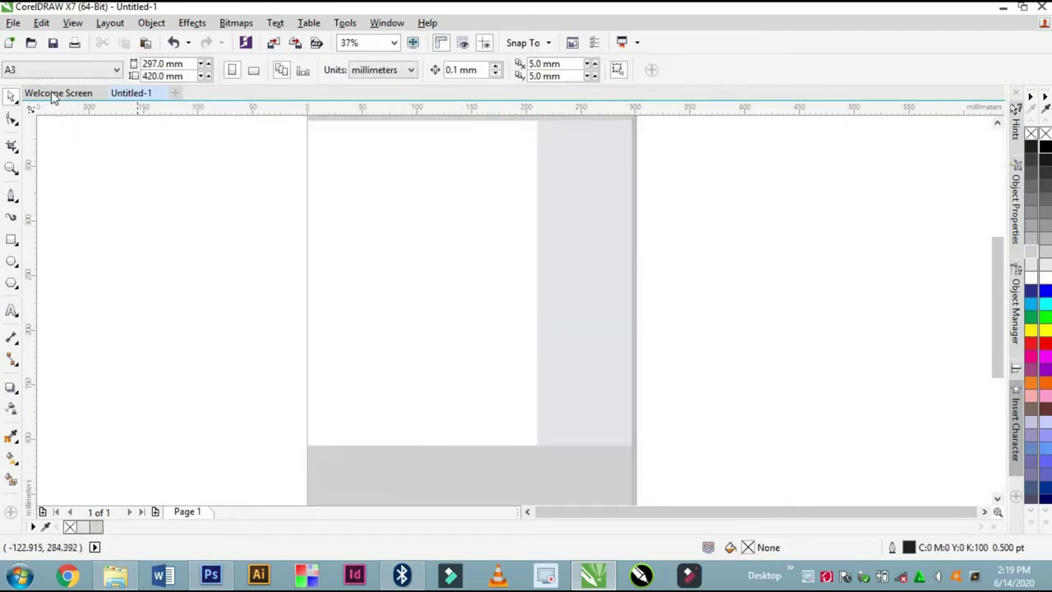
Choose the PDF file in the Pictures library for import.
{"action": "left_click", "coordinate": [14, 23]}
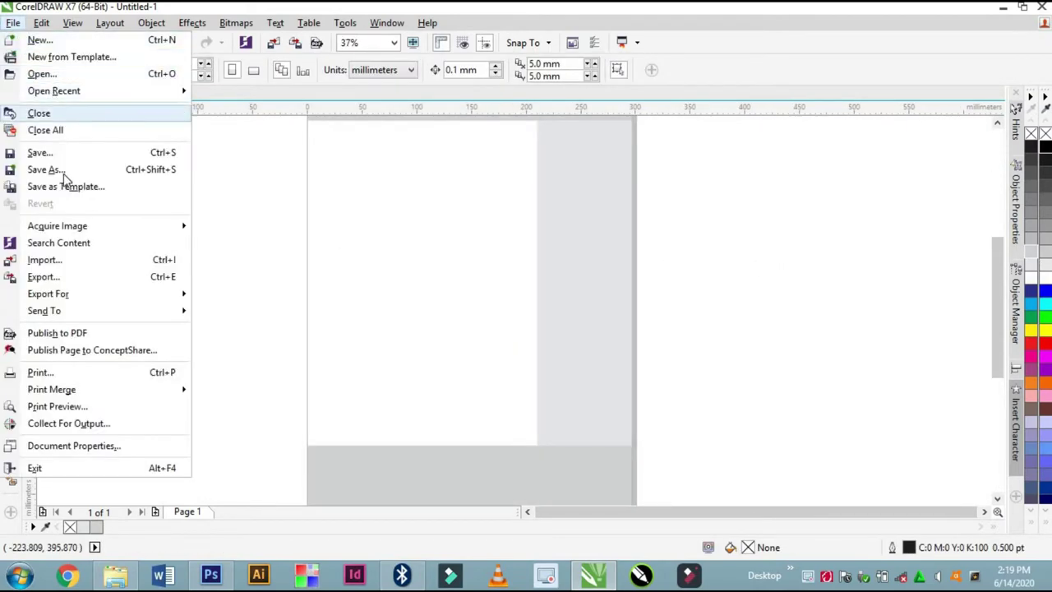
{"action": "left_click", "coordinate": [89, 262]}
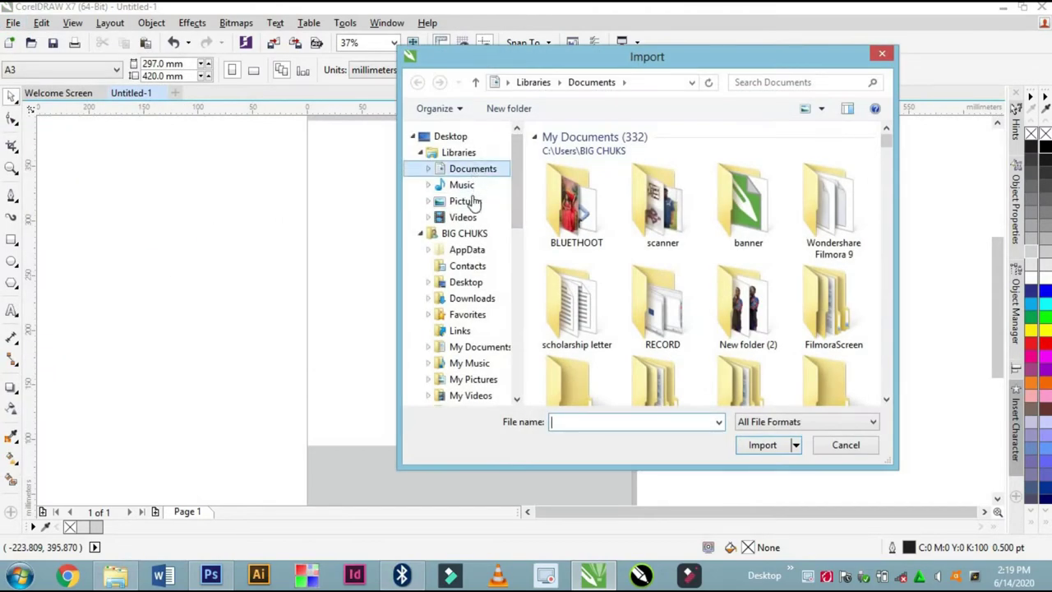
{"action": "left_click", "coordinate": [465, 153]}
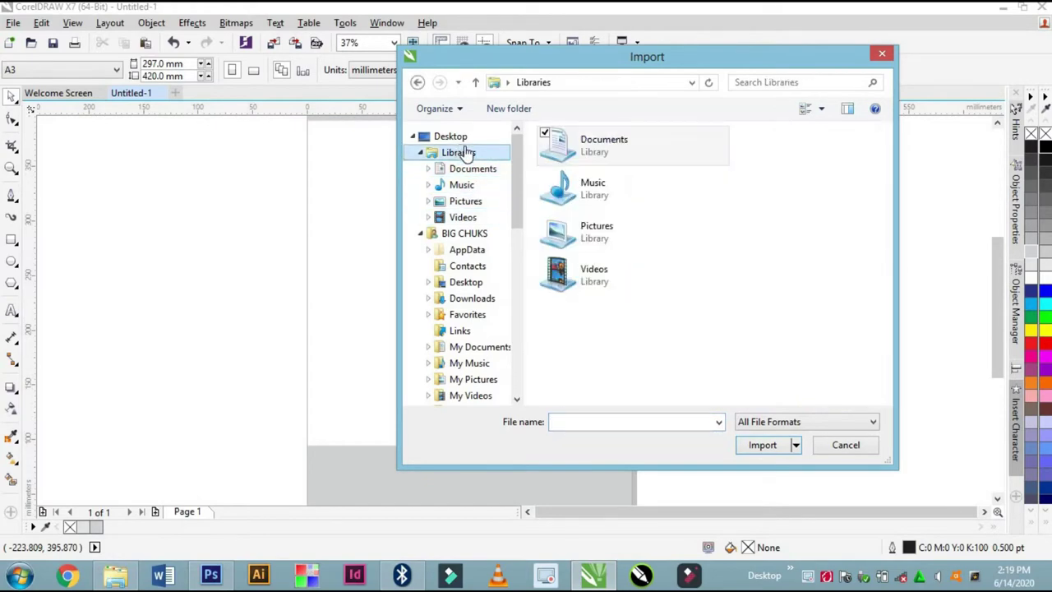
{"action": "double_click", "coordinate": [616, 237]}
{"action": "left_click", "coordinate": [575, 257]}
{"action": "left_click", "coordinate": [761, 476]}
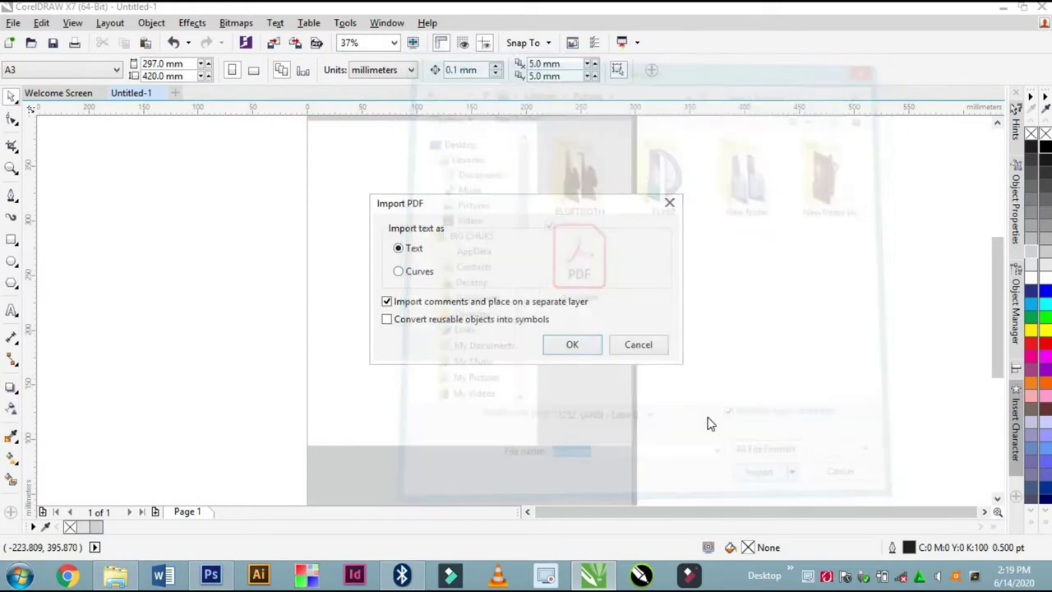
Import the PDF with its text kept as Text and place the artwork beside the page, left of the layout.
{"action": "left_click", "coordinate": [572, 345]}
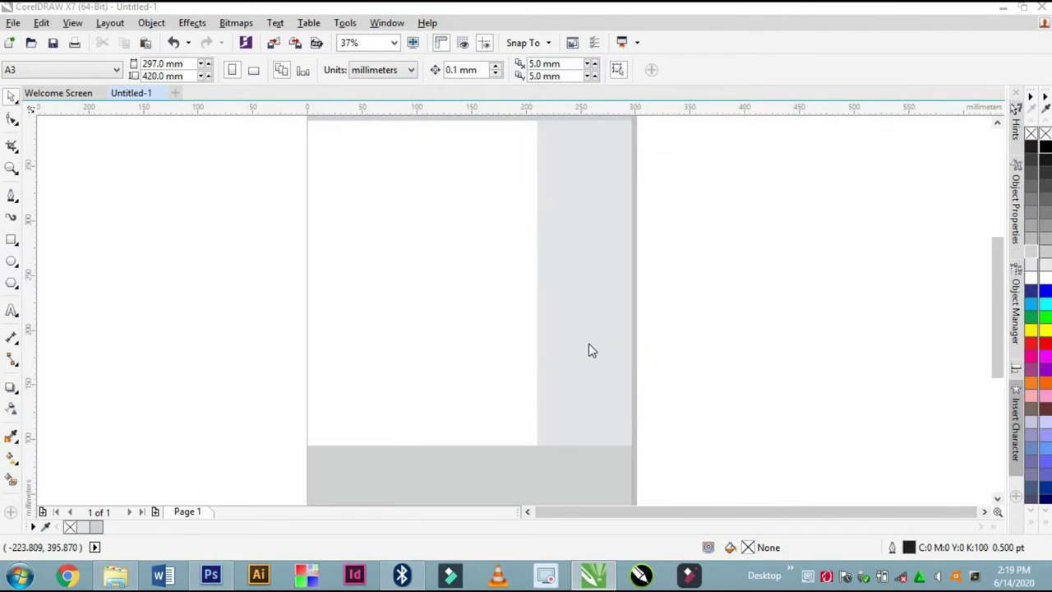
{"action": "left_click", "coordinate": [549, 475]}
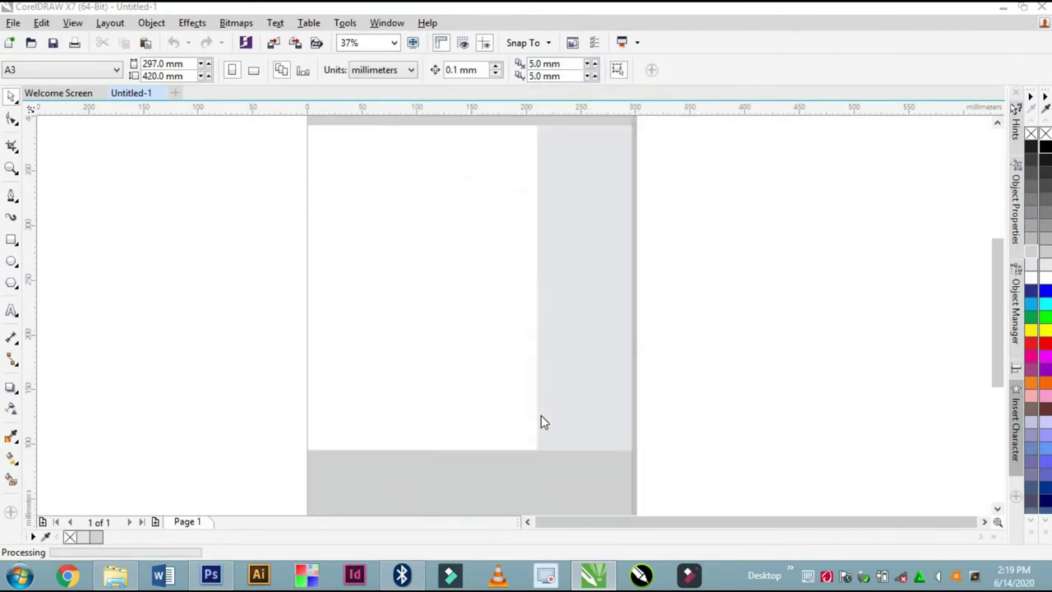
{"action": "left_click_drag", "start_coordinate": [259, 345], "coordinate": [331, 383]}
{"action": "scroll", "coordinate": [474, 223], "scroll_direction": "down", "scroll_amount": 2}
{"action": "left_click_drag", "start_coordinate": [370, 238], "coordinate": [322, 237]}
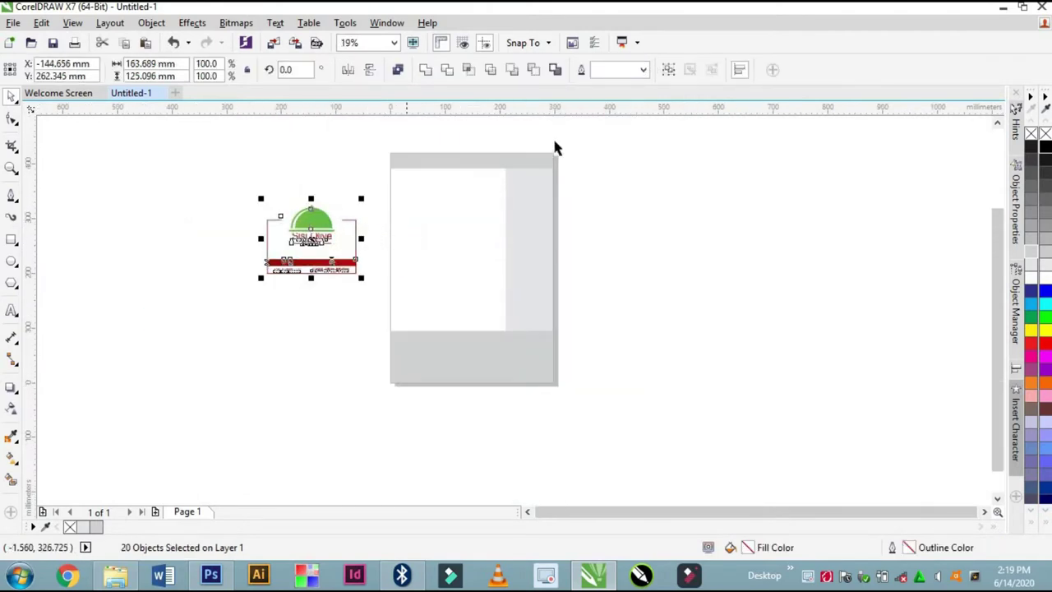
Move the Sisi Olive kitchen logo out of the imported artwork onto the middle of the white panel.
{"action": "left_click", "coordinate": [334, 214]}
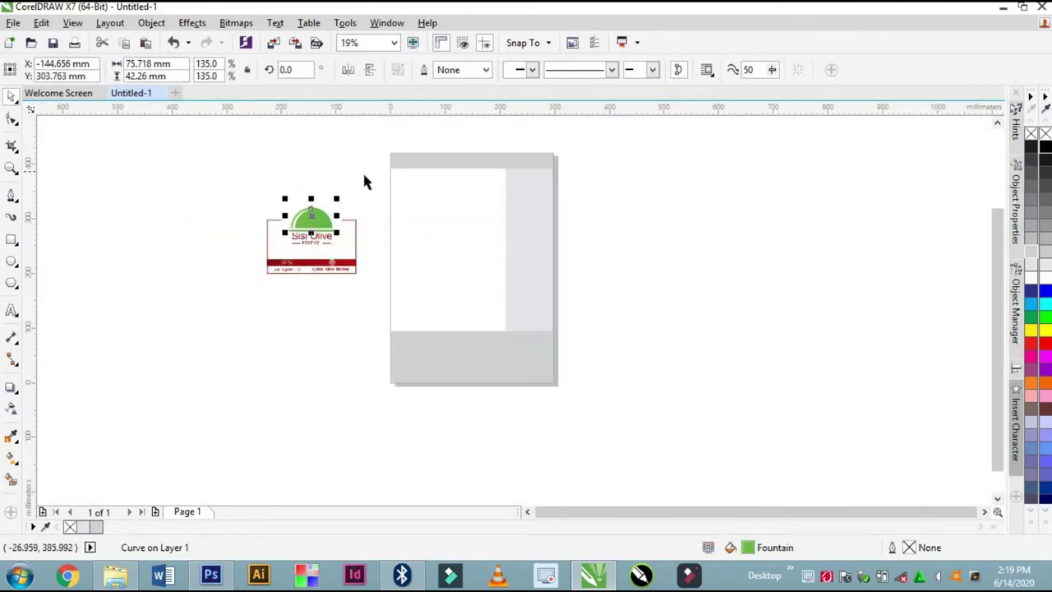
{"action": "scroll", "coordinate": [365, 181], "scroll_direction": "up", "scroll_amount": 1}
{"action": "left_click_drag", "start_coordinate": [187, 199], "coordinate": [325, 322]}
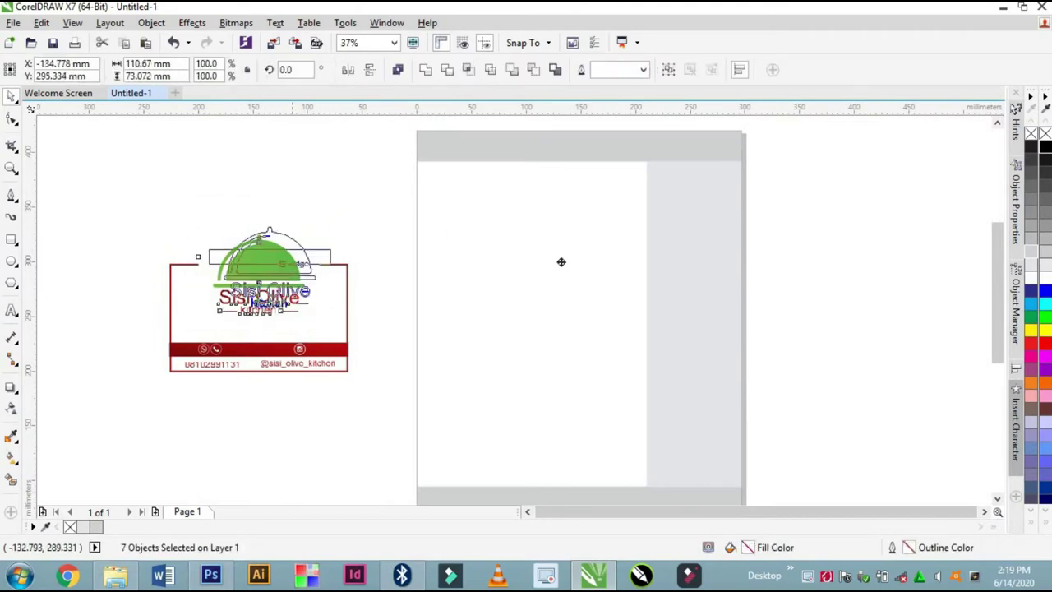
{"action": "left_click_drag", "start_coordinate": [561, 261], "coordinate": [472, 326]}
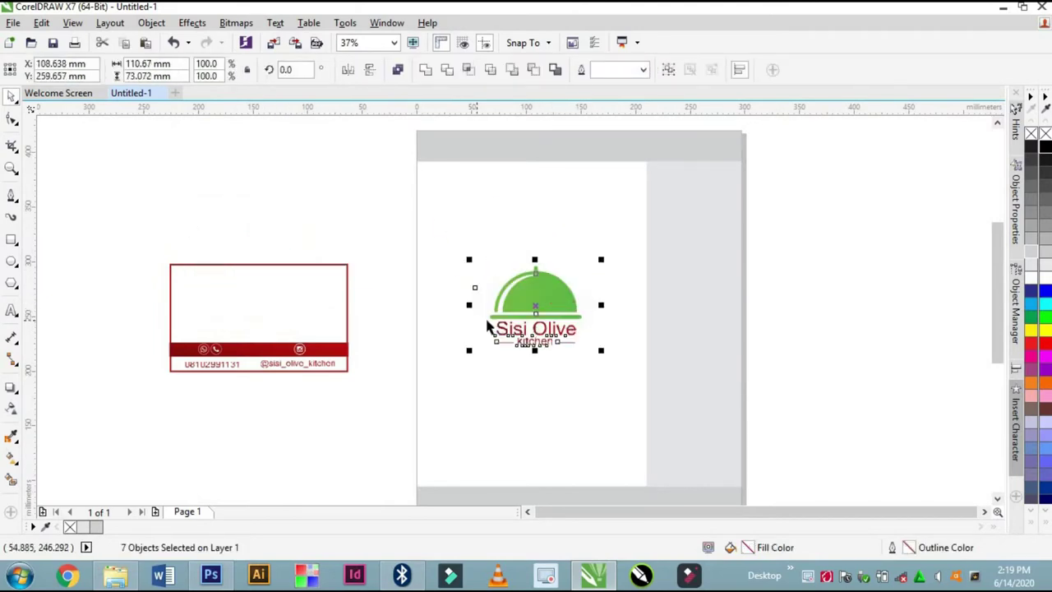
{"action": "mouse_move", "coordinate": [534, 309]}
{"action": "left_mouse_down"}
{"action": "mouse_move", "coordinate": [433, 270]}
{"action": "mouse_move", "coordinate": [538, 312]}
{"action": "left_mouse_up"}
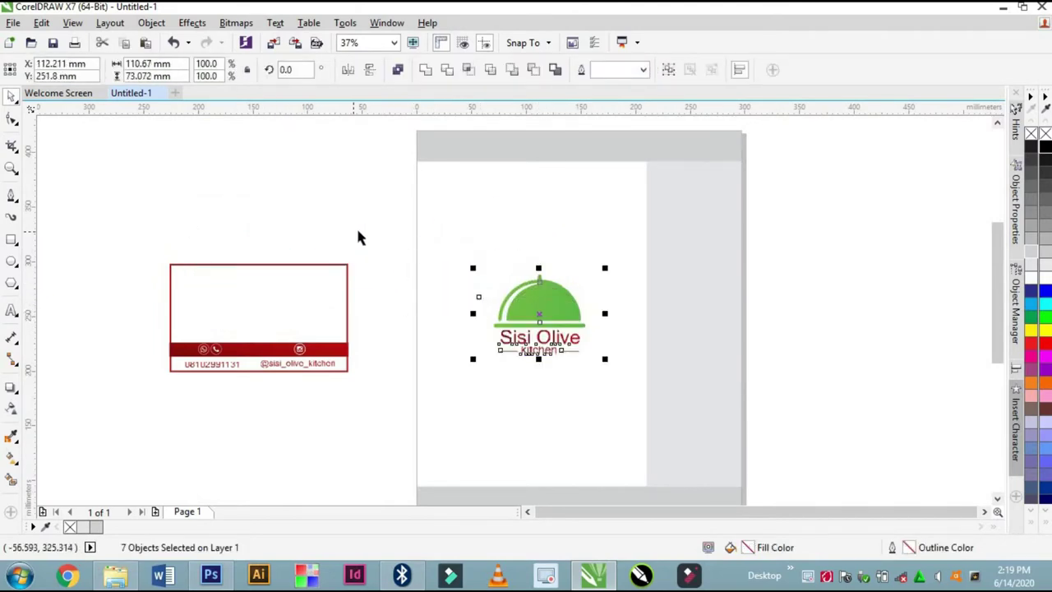
Set the font of the "Sisi Olive" logo text to Patras.
{"action": "left_click", "coordinate": [586, 357]}
{"action": "scroll", "coordinate": [584, 355], "scroll_direction": "up", "scroll_amount": 1}
{"action": "left_click", "coordinate": [516, 317]}
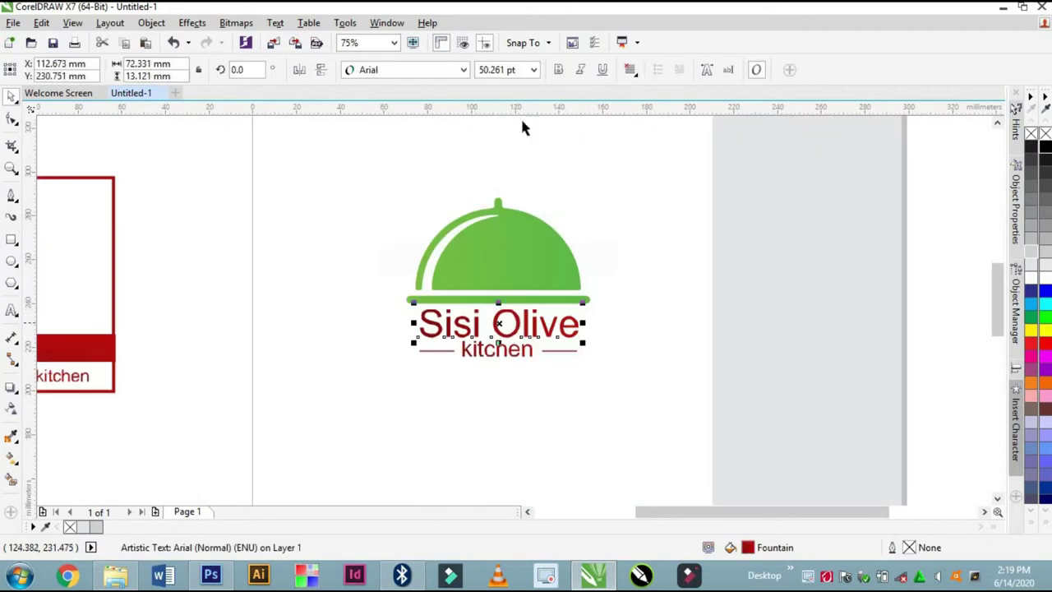
{"action": "left_click", "coordinate": [460, 70]}
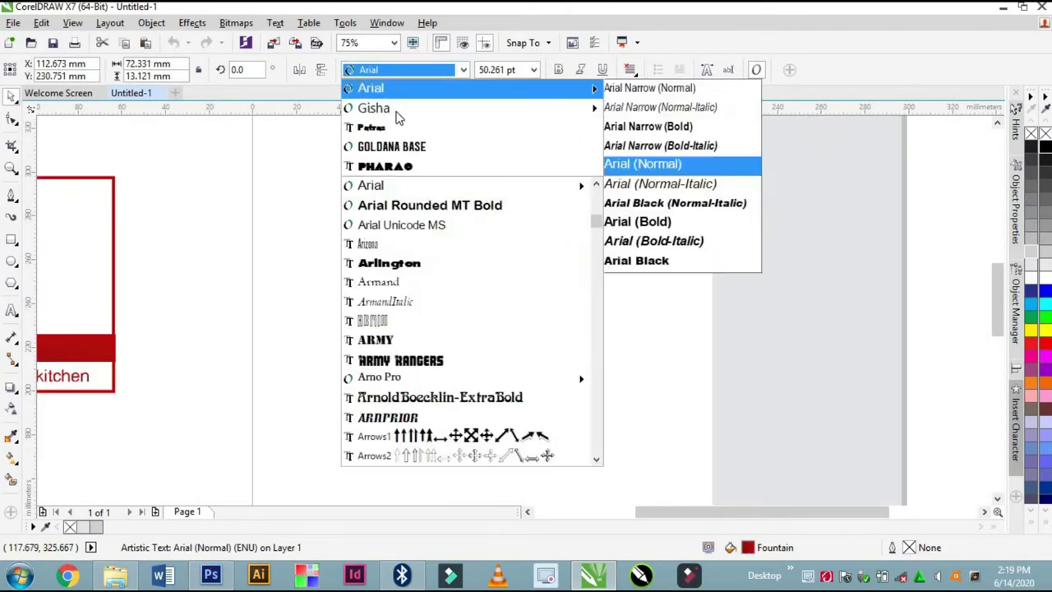
{"action": "left_click", "coordinate": [395, 129]}
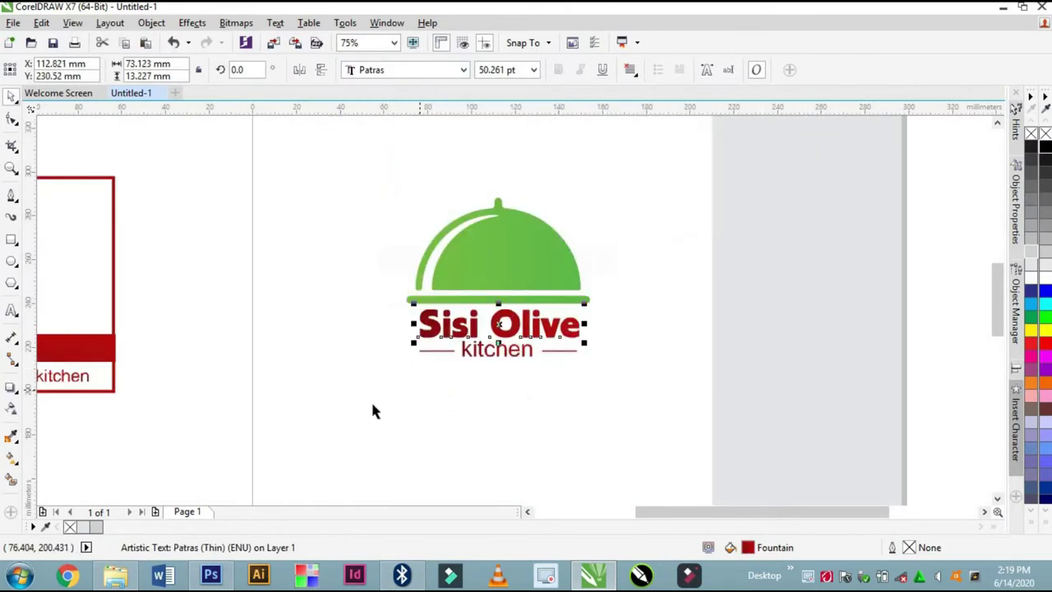
Move the "kitchen" text with its two side lines down, leaving a wide gap under "Sisi Olive".
{"action": "left_click_drag", "start_coordinate": [373, 404], "coordinate": [629, 335]}
{"action": "scroll", "coordinate": [502, 359], "scroll_direction": "up", "scroll_amount": 1}
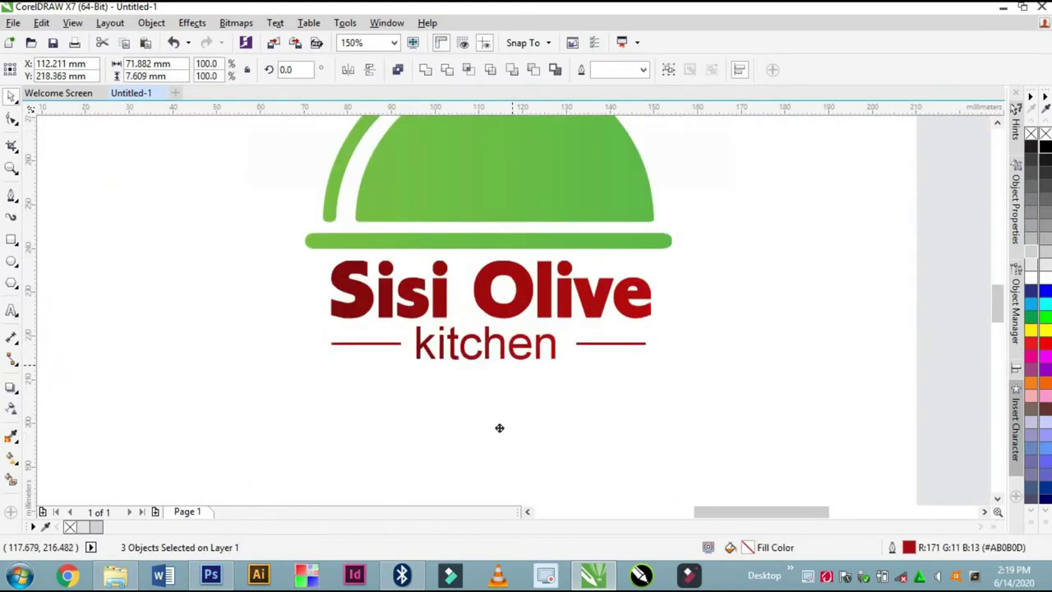
{"action": "left_click_drag", "start_coordinate": [499, 427], "coordinate": [501, 440]}
Enlarge the "Sisi Olive" text proportionally toward the lower left to about 96 mm wide.
{"action": "left_click", "coordinate": [563, 304]}
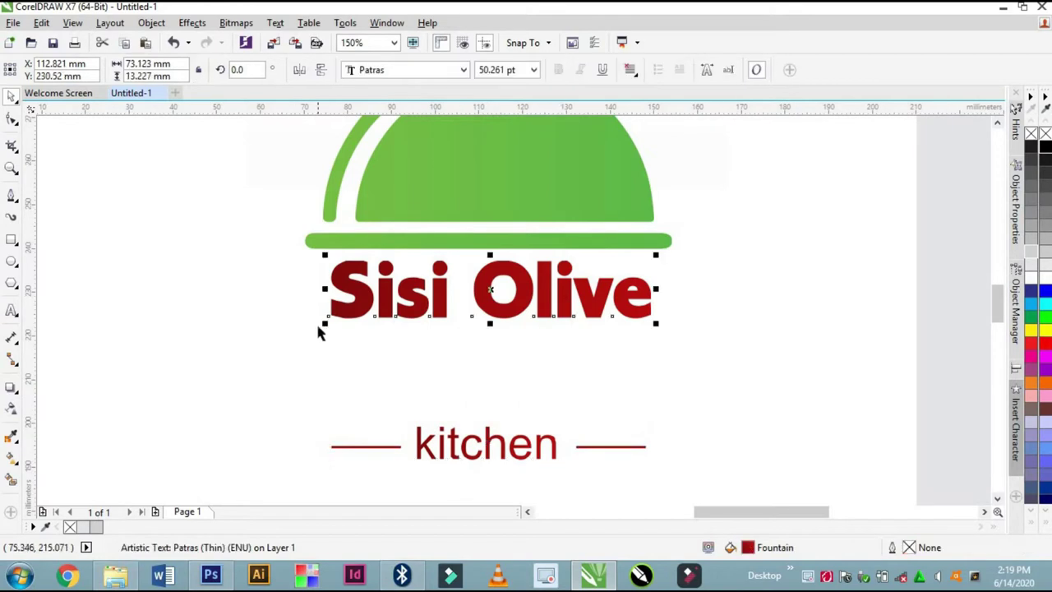
{"action": "left_click_drag", "start_coordinate": [326, 325], "coordinate": [226, 370]}
{"action": "scroll", "coordinate": [530, 267], "scroll_direction": "down", "scroll_amount": 2}
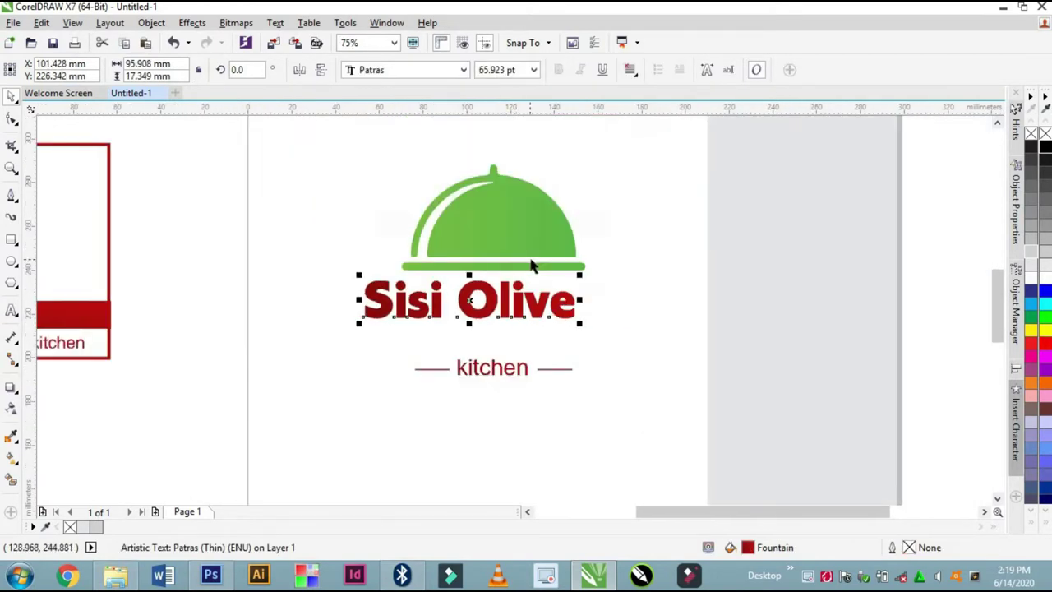
Group the green dome with the bar beneath it.
{"action": "left_click", "coordinate": [532, 275]}
{"action": "left_click", "coordinate": [535, 265]}
{"action": "key", "text": "ctrl+q"}
{"action": "left_click", "coordinate": [531, 235], "text": "shift"}
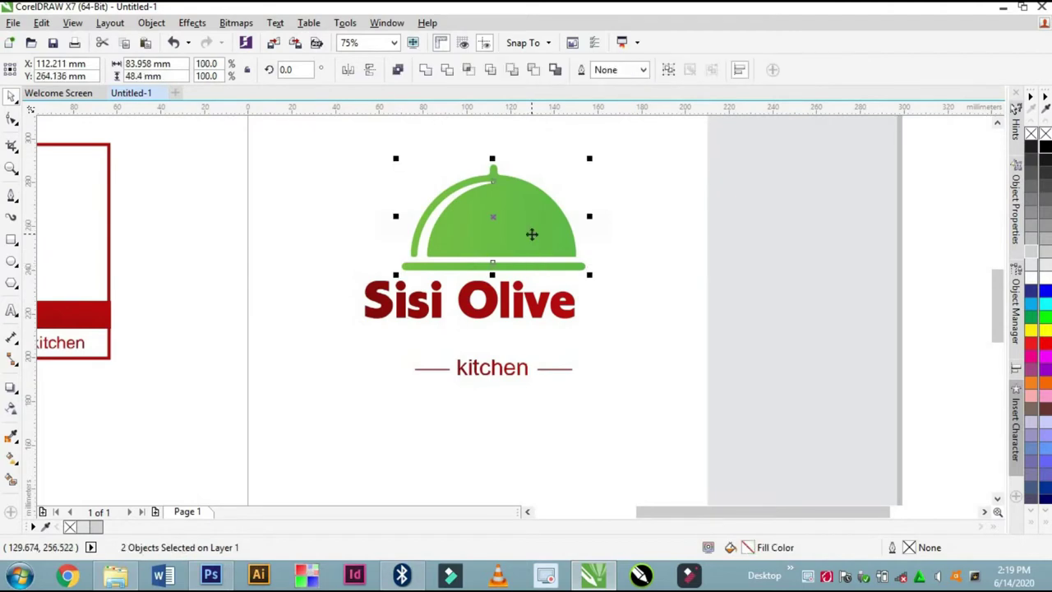
{"action": "key", "text": "ctrl+g"}
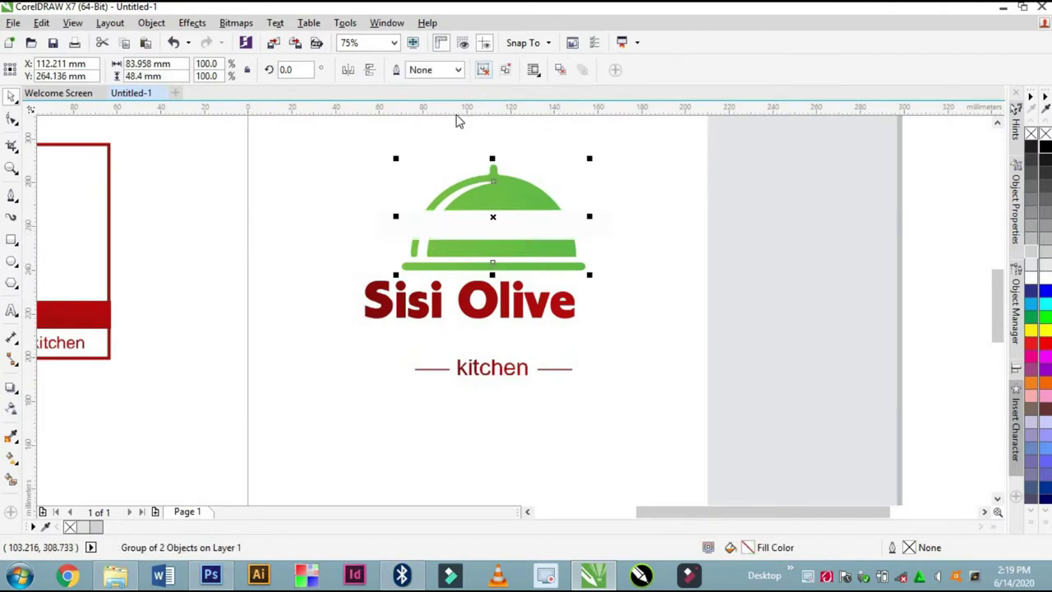
Delete the white curve lying across the green dome.
{"action": "left_click", "coordinate": [453, 235]}
{"action": "left_click", "coordinate": [457, 234]}
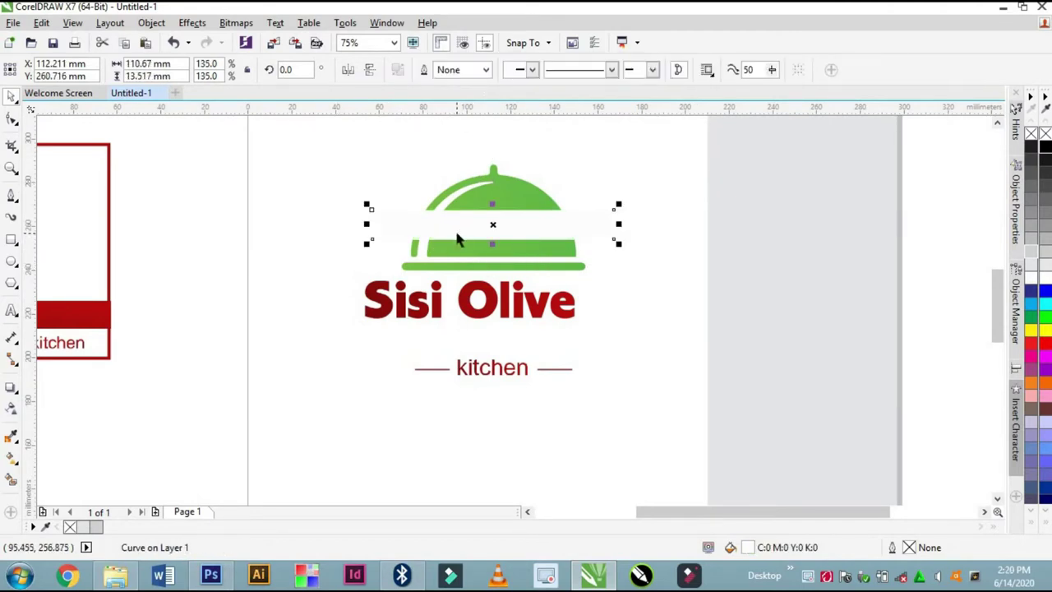
{"action": "key", "text": "Delete"}
{"action": "left_click", "coordinate": [483, 233]}
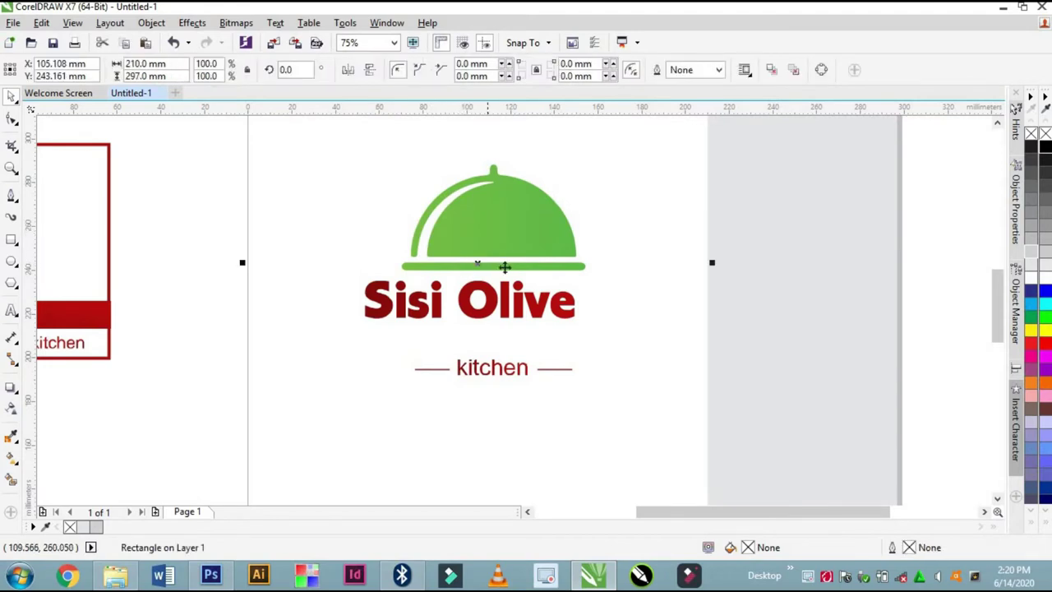
Try to group the dome, bar, "Sisi Olive" and "kitchen" elements into one logo, accepting the move to another layer.
{"action": "scroll", "coordinate": [511, 269], "scroll_direction": "down", "scroll_amount": 1}
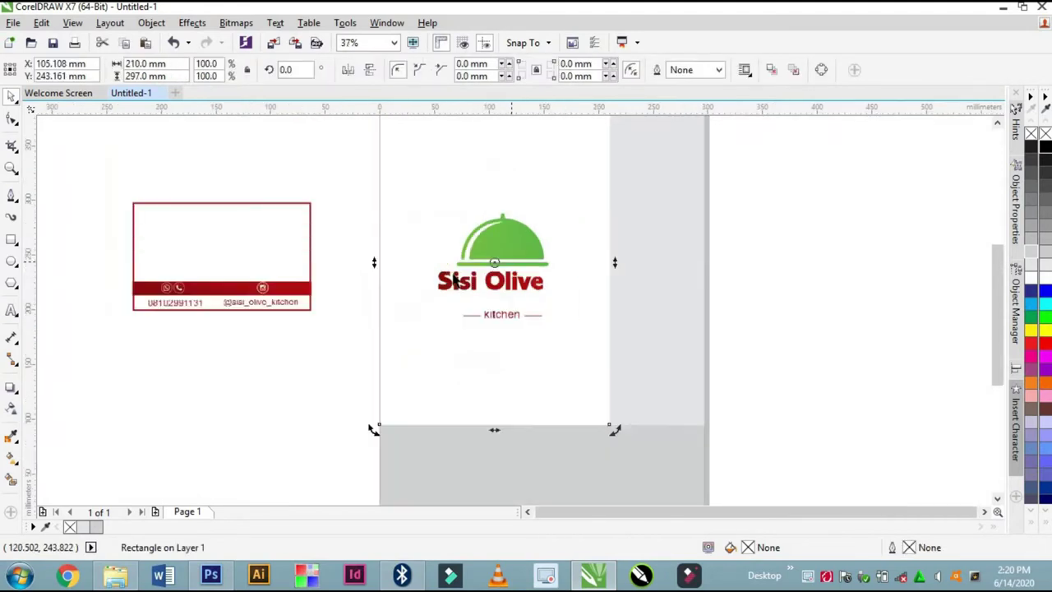
{"action": "left_click", "coordinate": [313, 178]}
{"action": "left_click", "coordinate": [511, 249]}
{"action": "left_click", "coordinate": [512, 249]}
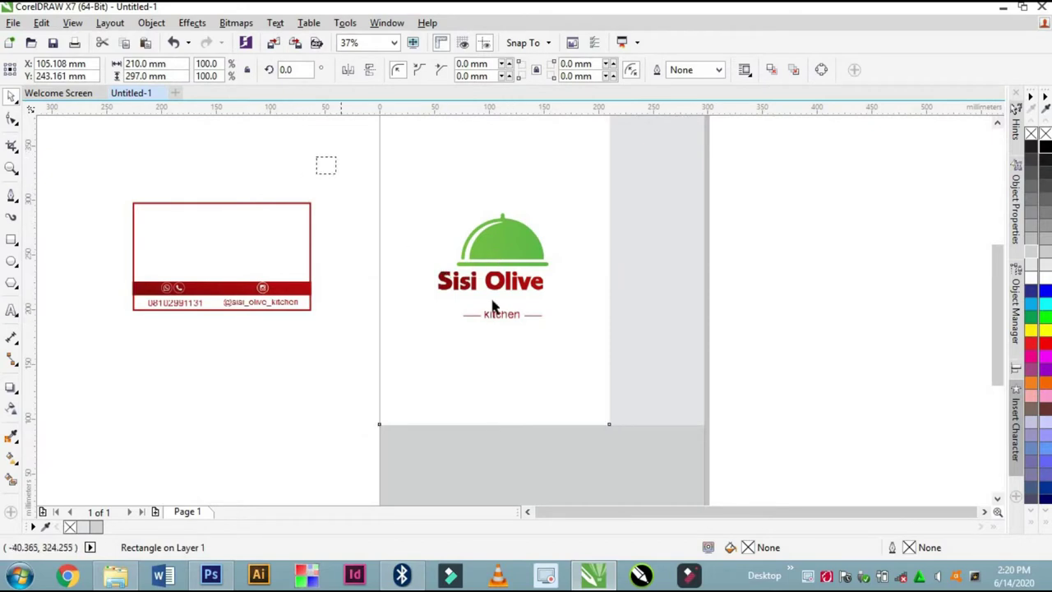
{"action": "left_click_drag", "start_coordinate": [493, 306], "coordinate": [579, 351]}
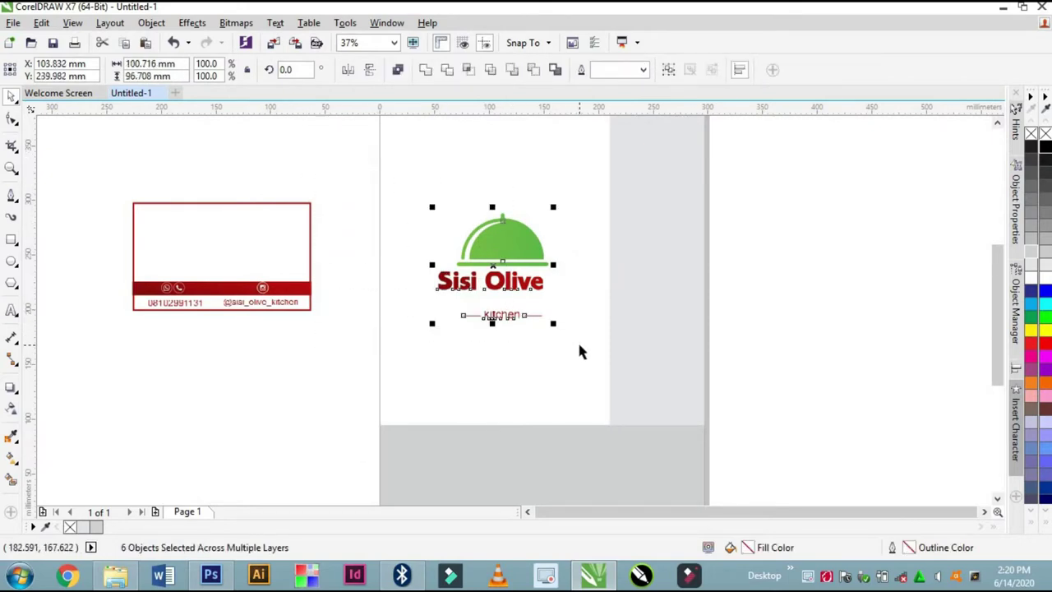
{"action": "key", "text": "ctrl+g"}
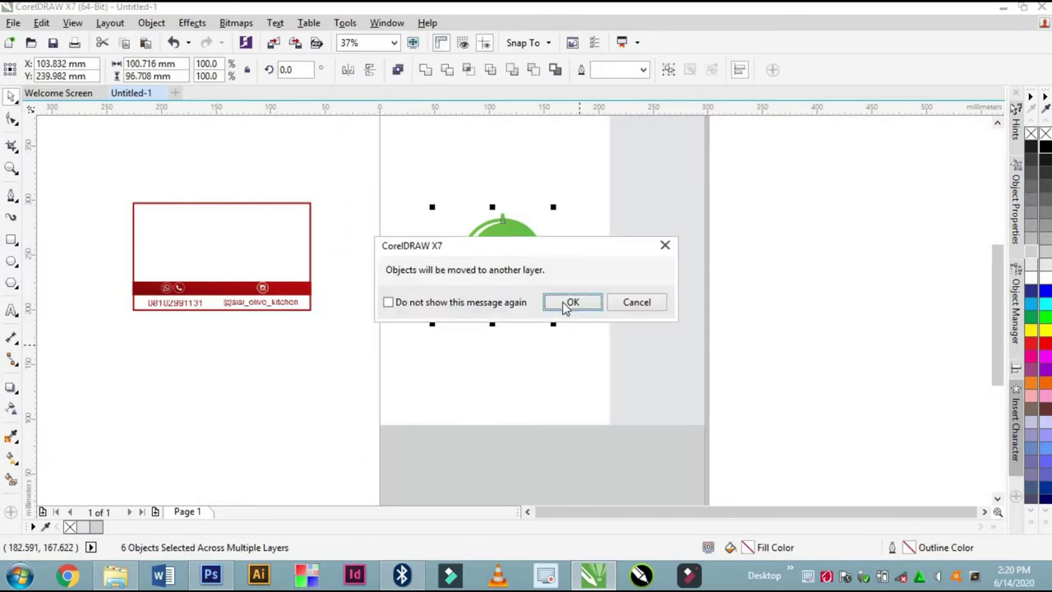
{"action": "left_click", "coordinate": [565, 304]}
{"action": "left_click", "coordinate": [345, 319]}
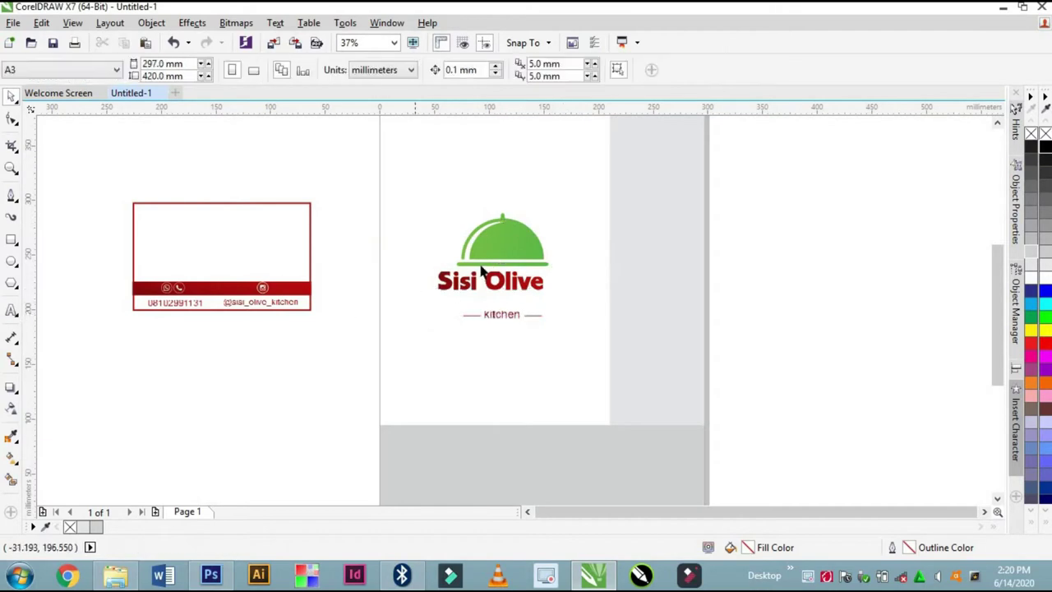
Group the green dome and its bar as one object again.
{"action": "scroll", "coordinate": [493, 255], "scroll_direction": "up", "scroll_amount": 1}
{"action": "left_click", "coordinate": [535, 234]}
{"action": "scroll", "coordinate": [541, 279], "scroll_direction": "up", "scroll_amount": 1}
{"action": "left_click", "coordinate": [541, 274], "text": "shift"}
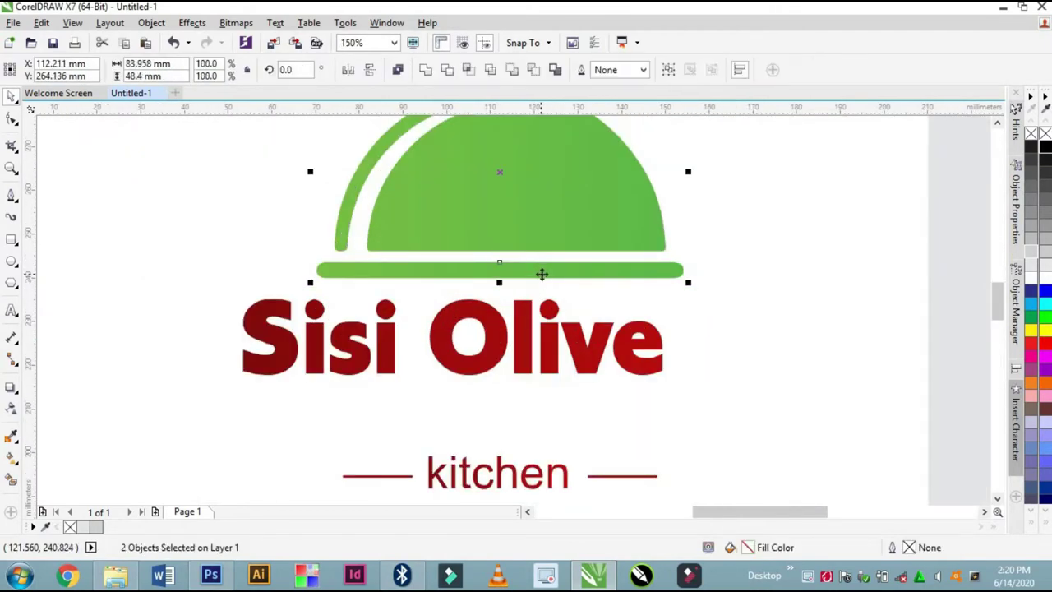
{"action": "key", "text": "ctrl+g"}
{"action": "scroll", "coordinate": [541, 271], "scroll_direction": "down", "scroll_amount": 1}
Align the "Sisi Olive" text to the horizontal centre of the white panel.
{"action": "left_click", "coordinate": [537, 255]}
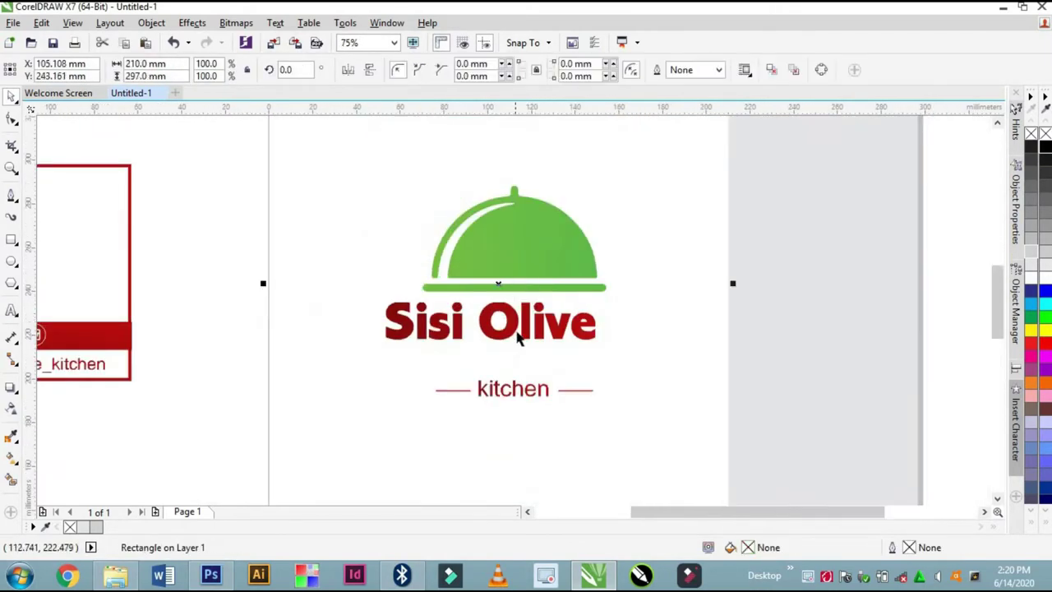
{"action": "left_click", "coordinate": [518, 336]}
{"action": "left_click", "coordinate": [527, 258], "text": "shift"}
{"action": "key", "text": "c"}
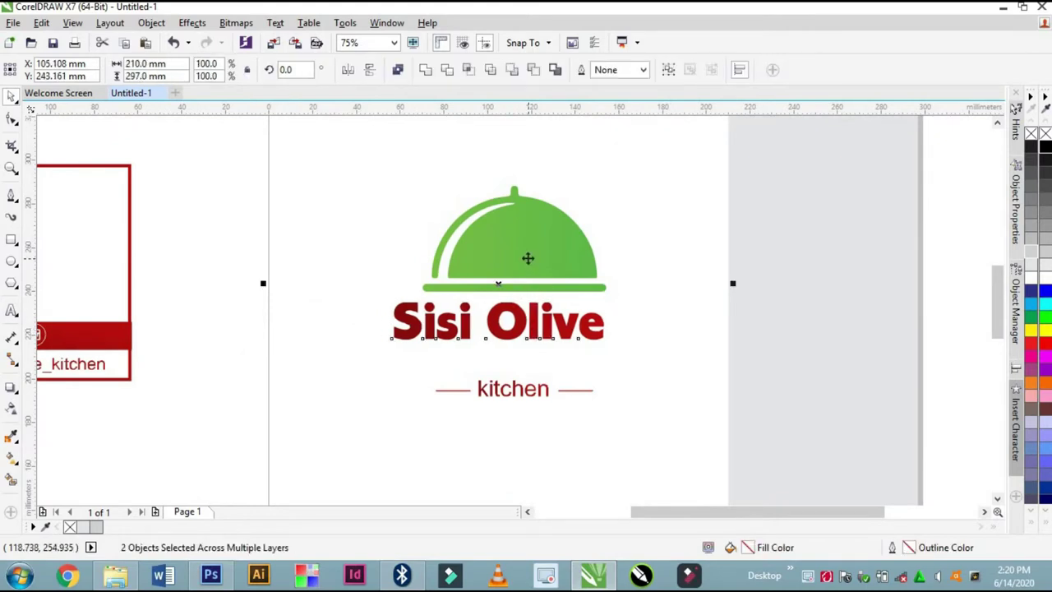
{"action": "left_click", "coordinate": [489, 341]}
Enlarge the "Sisi Olive" text proportionally about its centre to about 112 mm wide.
{"action": "left_click", "coordinate": [535, 321]}
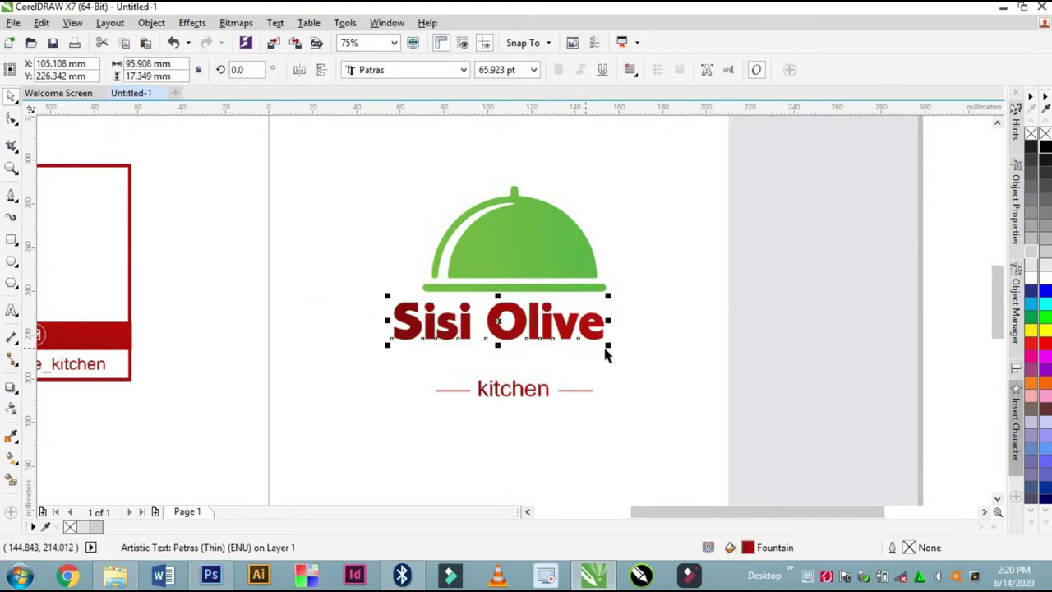
{"action": "left_click_drag", "start_coordinate": [624, 362], "coordinate": [644, 372]}
{"action": "scroll", "coordinate": [562, 269], "scroll_direction": "down", "scroll_amount": 2}
Centre the green dome and the "Sisi Olive" text horizontally on the white panel.
{"action": "left_click", "coordinate": [562, 268], "text": "shift"}
{"action": "scroll", "coordinate": [562, 265], "scroll_direction": "down", "scroll_amount": 2}
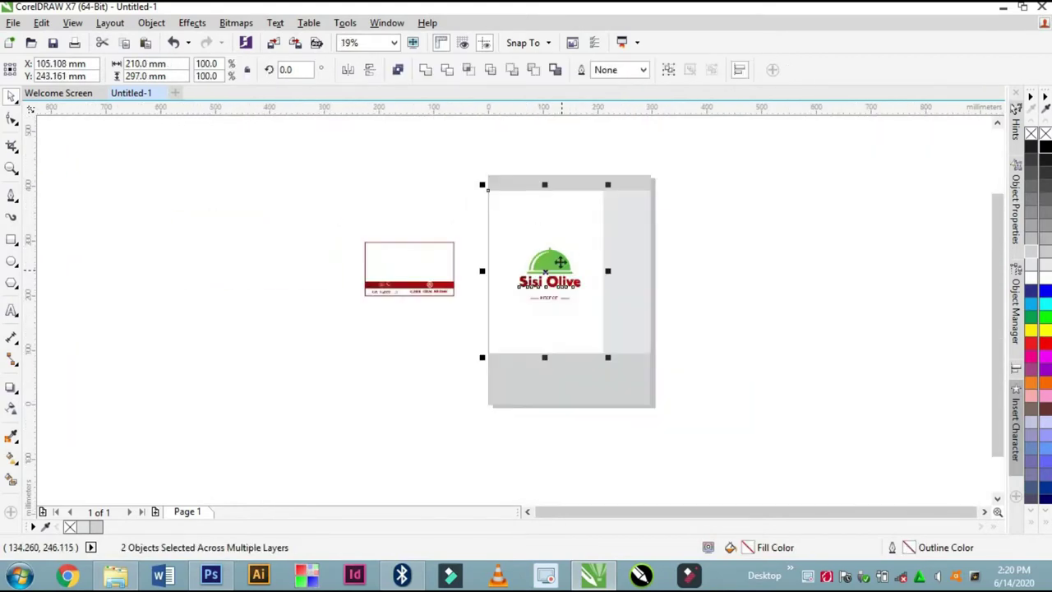
{"action": "scroll", "coordinate": [558, 261], "scroll_direction": "up", "scroll_amount": 2}
{"action": "mouse_move", "coordinate": [381, 207]}
{"action": "left_mouse_down"}
{"action": "mouse_move", "coordinate": [622, 336]}
{"action": "mouse_move", "coordinate": [637, 326]}
{"action": "left_mouse_up"}
{"action": "left_click", "coordinate": [586, 173], "text": "shift"}
{"action": "key", "text": "c"}
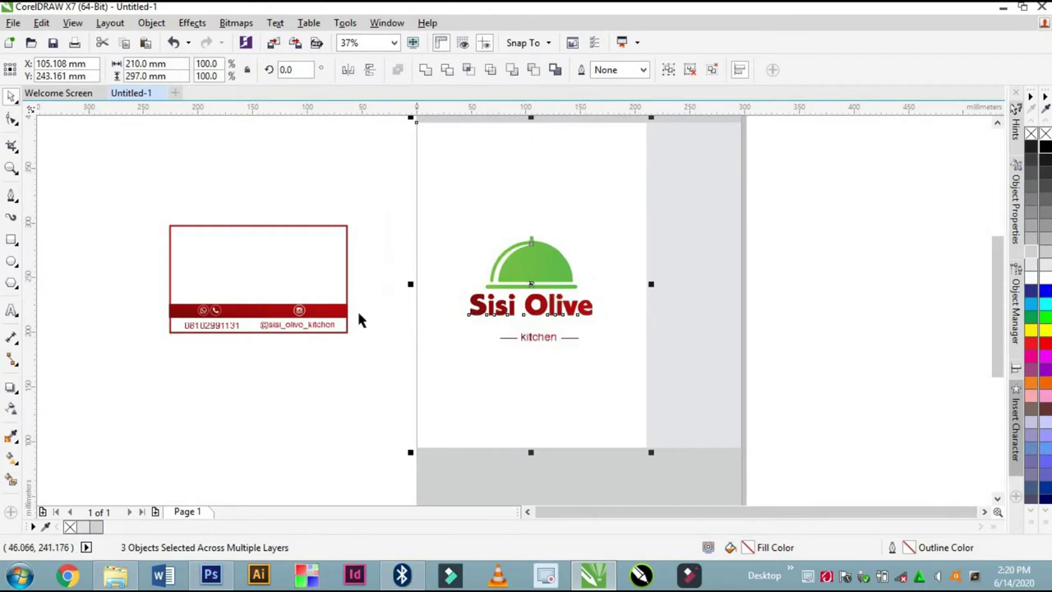
{"action": "key", "text": "Escape"}
Set the "kitchen" text to the Gisha font in bold.
{"action": "scroll", "coordinate": [533, 341], "scroll_direction": "up", "scroll_amount": 2}
{"action": "left_click", "coordinate": [539, 343]}
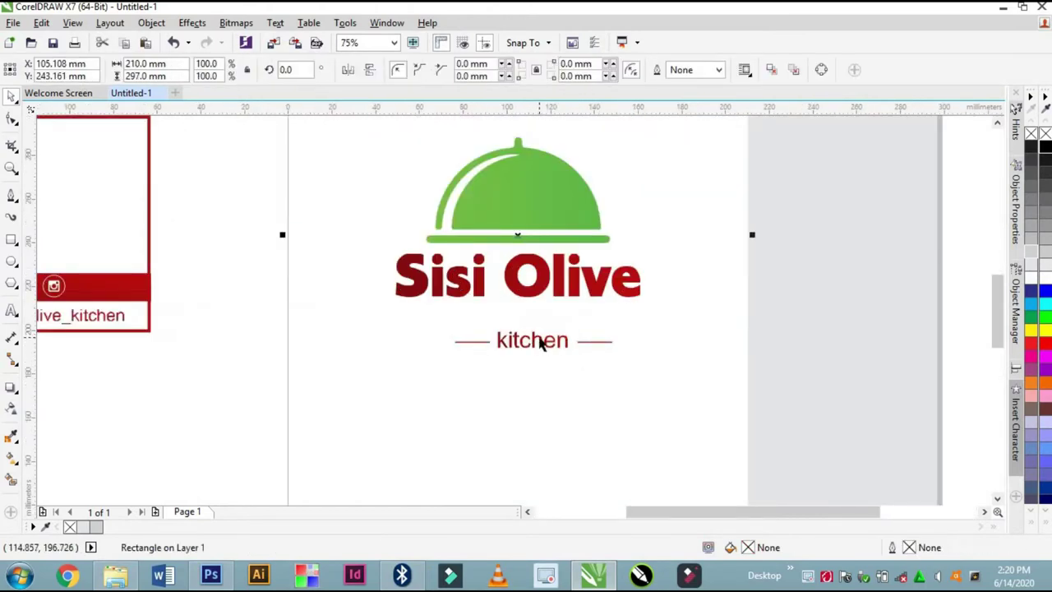
{"action": "left_click", "coordinate": [539, 343]}
{"action": "left_click", "coordinate": [462, 70]}
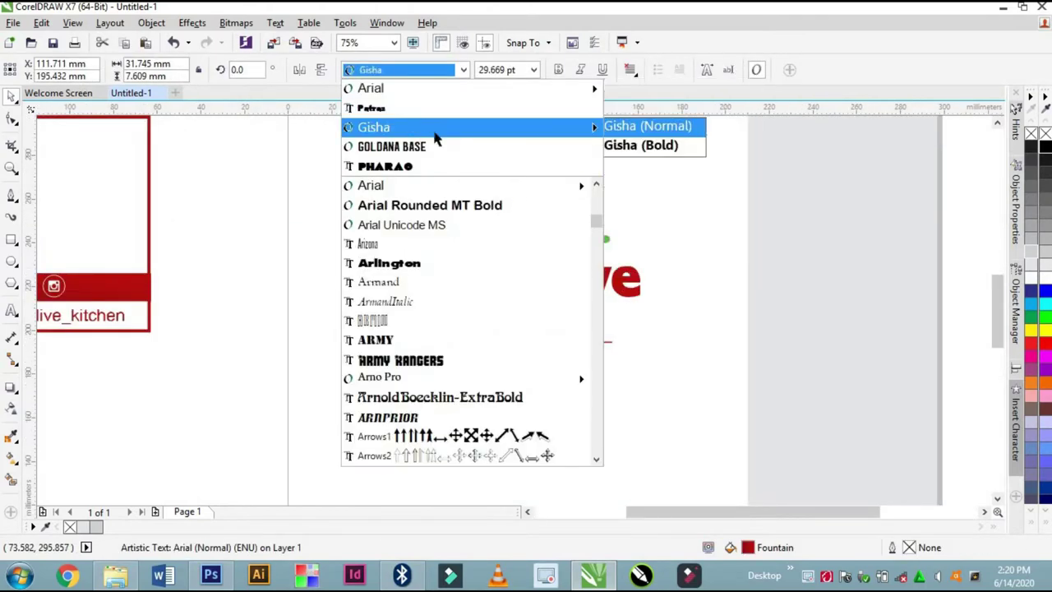
{"action": "left_click", "coordinate": [395, 127]}
{"action": "left_click", "coordinate": [558, 70]}
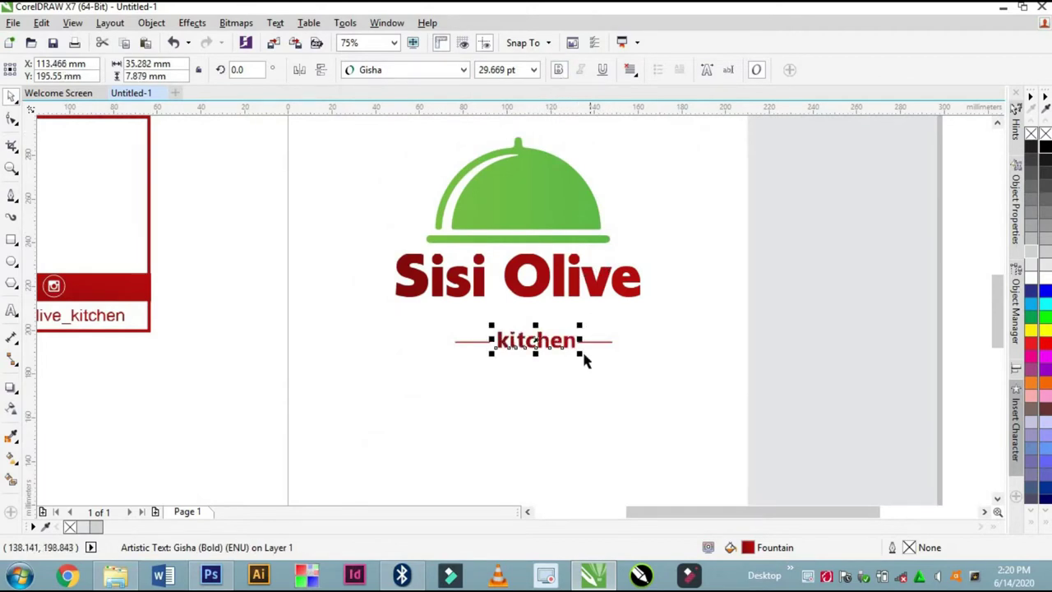
Nudge the "kitchen" text about 0.7 mm left so it sits evenly between its two side lines.
{"action": "scroll", "coordinate": [582, 350], "scroll_direction": "up", "scroll_amount": 2}
{"action": "scroll", "coordinate": [582, 350], "scroll_direction": "down", "scroll_amount": 1}
{"action": "scroll", "coordinate": [491, 322], "scroll_direction": "up", "scroll_amount": 1}
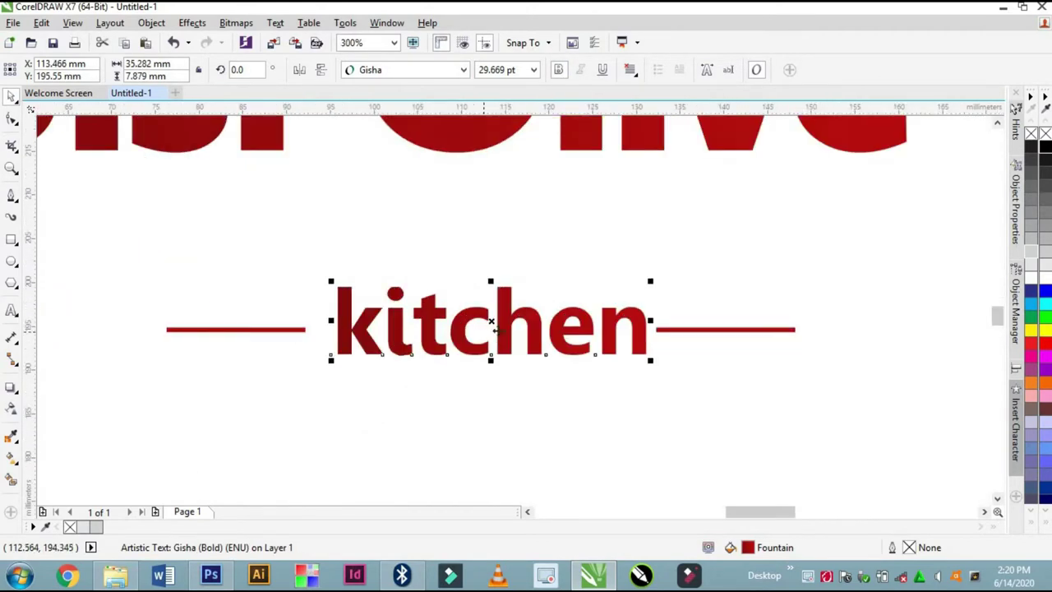
{"action": "key", "text": "F3"}
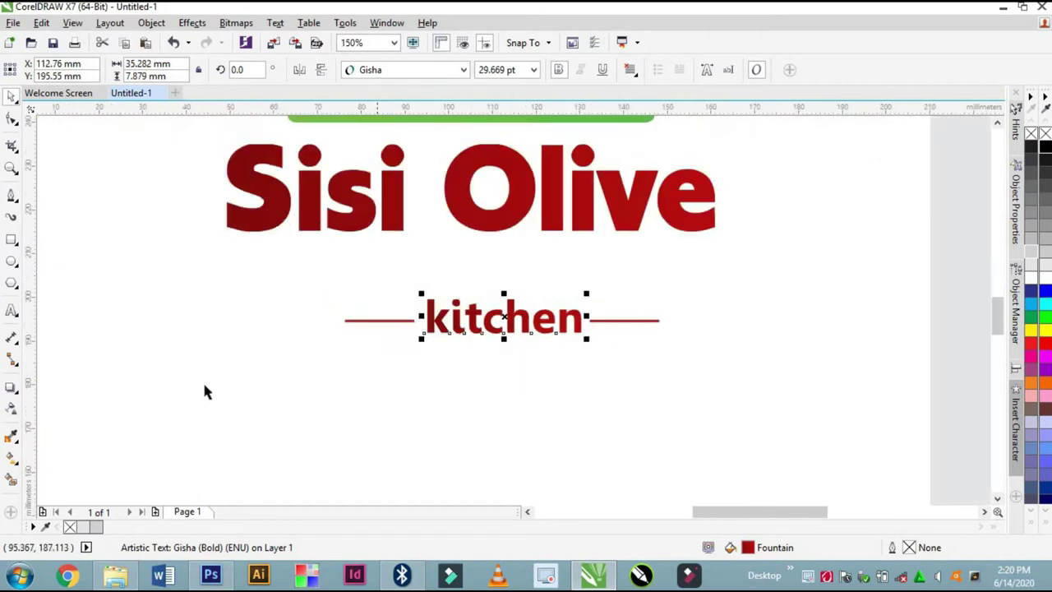
Group the "kitchen" text with its side lines and centre the group horizontally under "Sisi Olive".
{"action": "key", "text": "F3"}
{"action": "left_click_drag", "start_coordinate": [188, 435], "coordinate": [626, 290]}
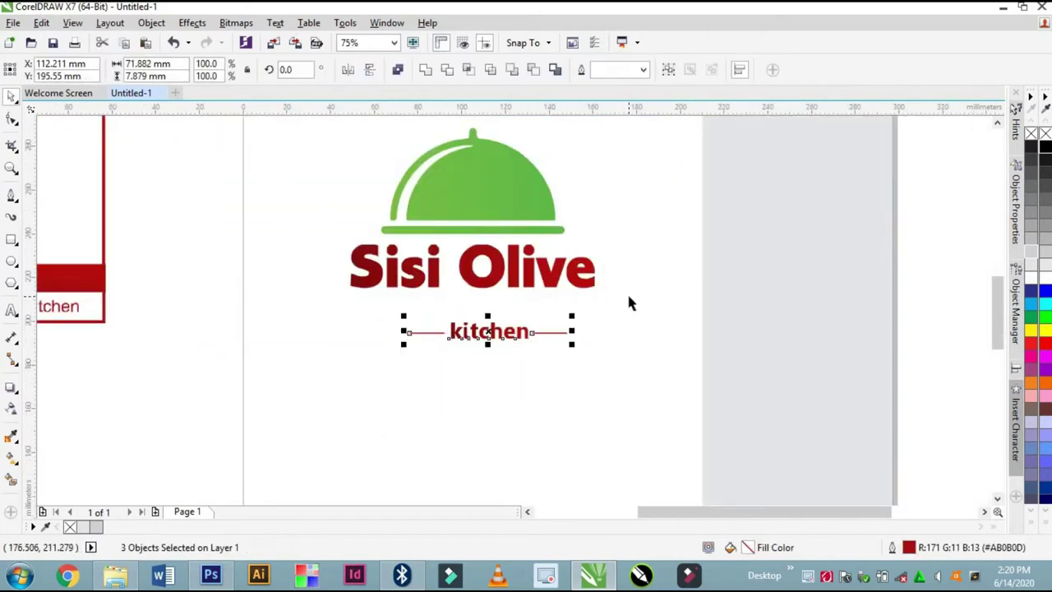
{"action": "key", "text": "ctrl+g"}
{"action": "left_click", "coordinate": [536, 265], "text": "shift"}
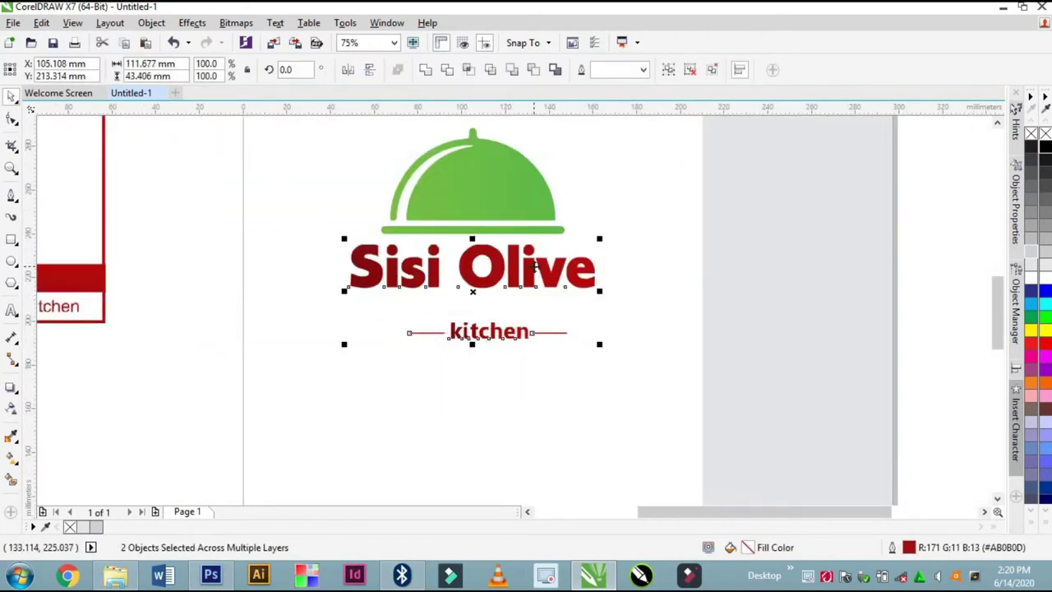
{"action": "left_click", "coordinate": [482, 296]}
Move the "kitchen" group straight up by about 8 mm, close beneath "Sisi Olive".
{"action": "scroll", "coordinate": [481, 296], "scroll_direction": "up", "scroll_amount": 2}
{"action": "left_click", "coordinate": [496, 387]}
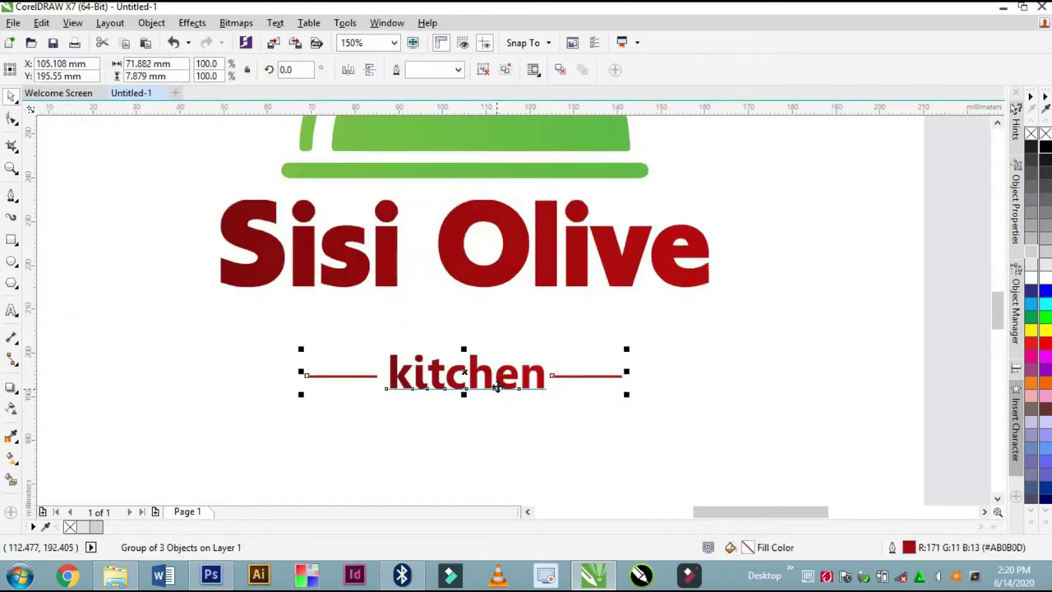
{"action": "left_click_drag", "start_coordinate": [496, 387], "coordinate": [513, 352]}
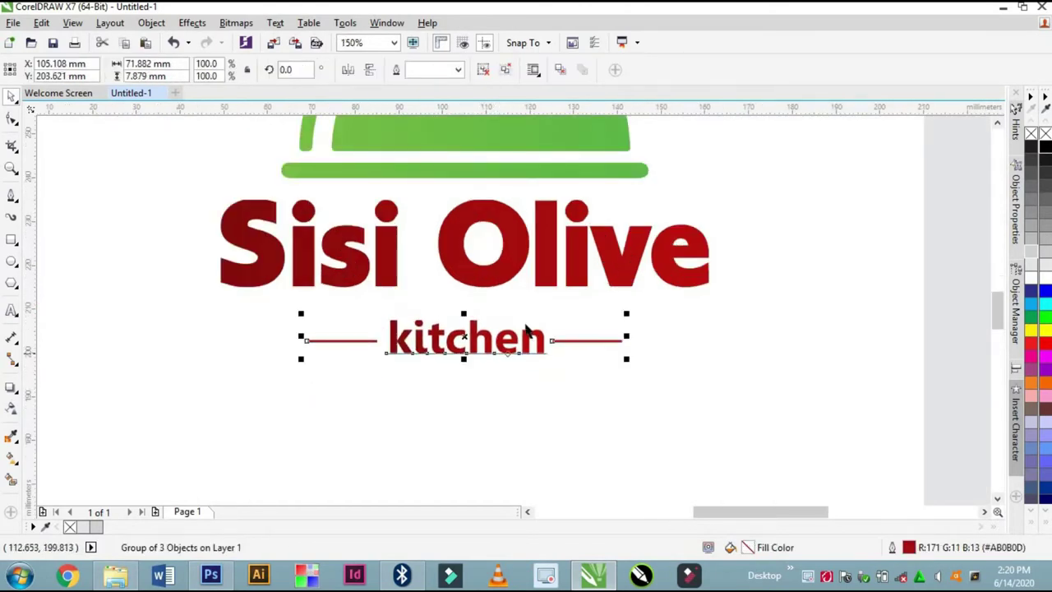
Ungroup the "kitchen" elements and extend the left line outward to the left edge of "Sisi Olive".
{"action": "scroll", "coordinate": [526, 325], "scroll_direction": "down", "scroll_amount": 2}
{"action": "left_click", "coordinate": [482, 71]}
{"action": "left_click", "coordinate": [407, 332]}
{"action": "scroll", "coordinate": [407, 332], "scroll_direction": "up", "scroll_amount": 2}
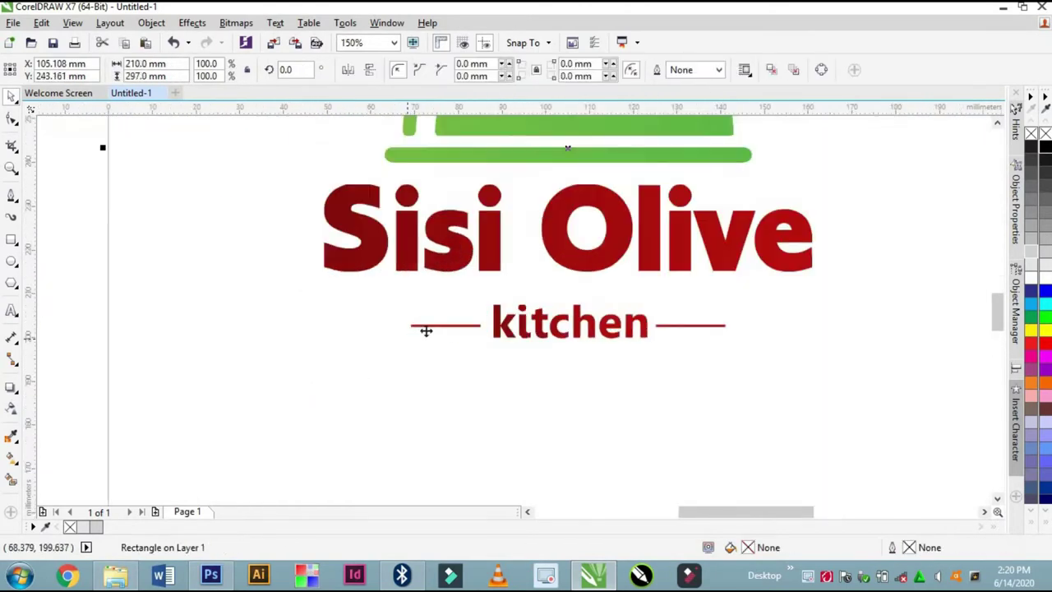
{"action": "left_click_drag", "start_coordinate": [407, 327], "coordinate": [318, 327]}
Extend the line right of "kitchen" outward to about the right edge of "Sisi Olive".
{"action": "left_click", "coordinate": [723, 326]}
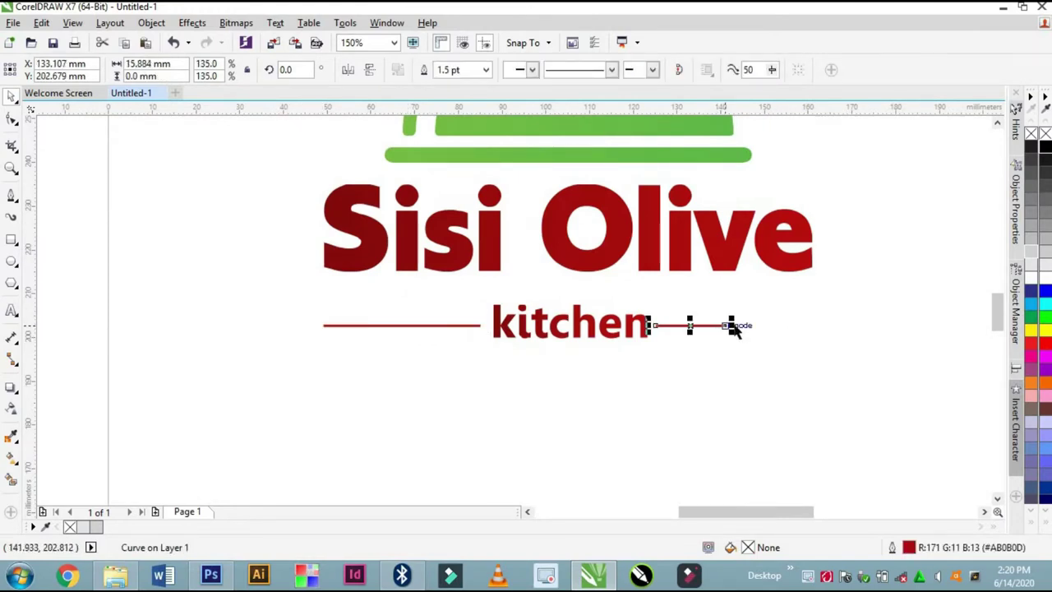
{"action": "left_click", "coordinate": [725, 331]}
{"action": "left_click", "coordinate": [730, 326]}
{"action": "left_click_drag", "start_coordinate": [730, 326], "coordinate": [826, 333]}
{"action": "scroll", "coordinate": [608, 320], "scroll_direction": "down", "scroll_amount": 1}
{"action": "scroll", "coordinate": [544, 305], "scroll_direction": "down", "scroll_amount": 1}
{"action": "left_click", "coordinate": [409, 366]}
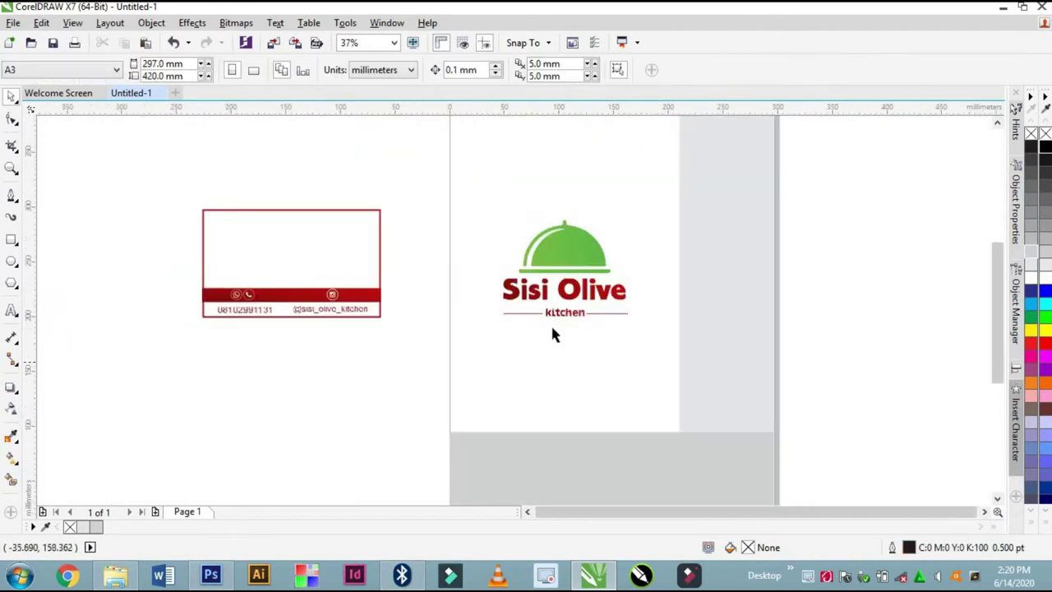
Enlarge the "kitchen" text proportionally about its centre until it reaches over the inner ends of both lines.
{"action": "scroll", "coordinate": [580, 313], "scroll_direction": "up", "scroll_amount": 1}
{"action": "left_click", "coordinate": [582, 313]}
{"action": "scroll", "coordinate": [582, 313], "scroll_direction": "up", "scroll_amount": 1}
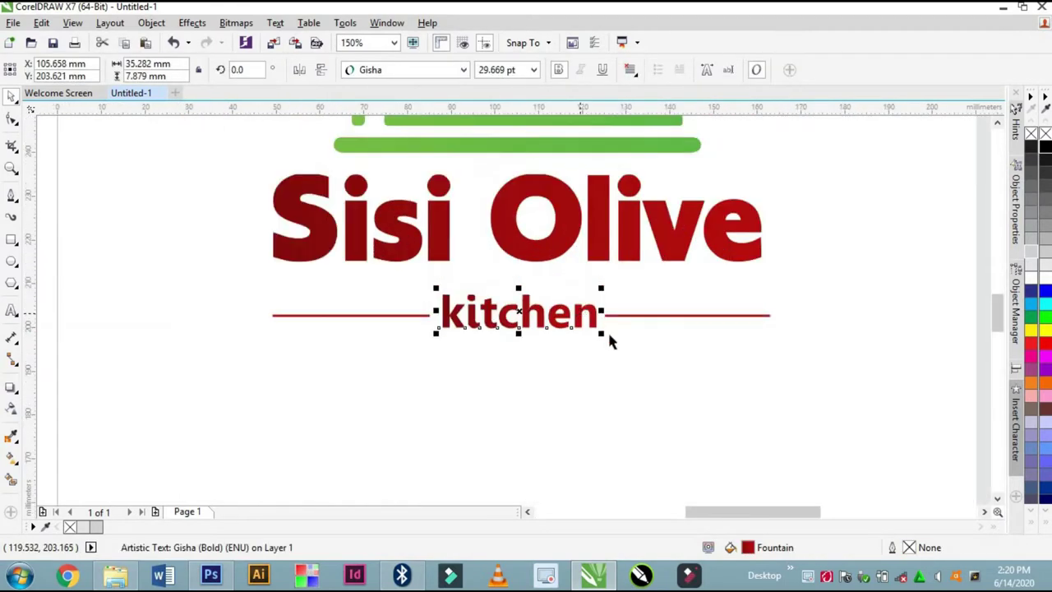
{"action": "left_click_drag", "start_coordinate": [603, 337], "coordinate": [631, 315]}
Shorten the inner ends of both lines beside "kitchen", the right to about 30 mm and the left to about 28 mm.
{"action": "left_click", "coordinate": [630, 316]}
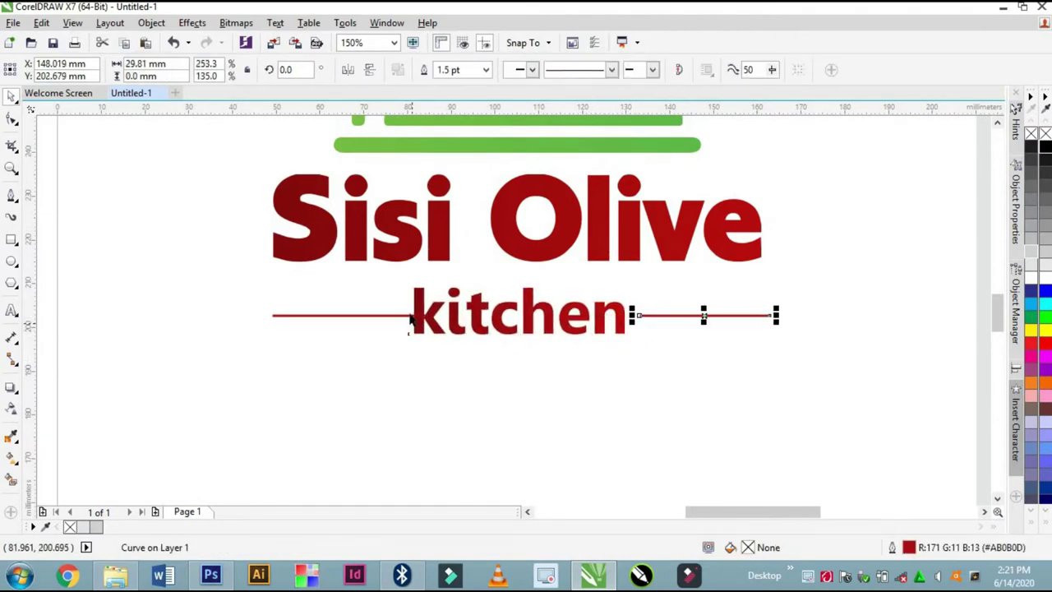
{"action": "left_click", "coordinate": [409, 316]}
{"action": "mouse_move", "coordinate": [411, 315]}
{"action": "left_mouse_down"}
{"action": "mouse_move", "coordinate": [404, 329]}
{"action": "mouse_move", "coordinate": [395, 319]}
{"action": "left_mouse_up"}
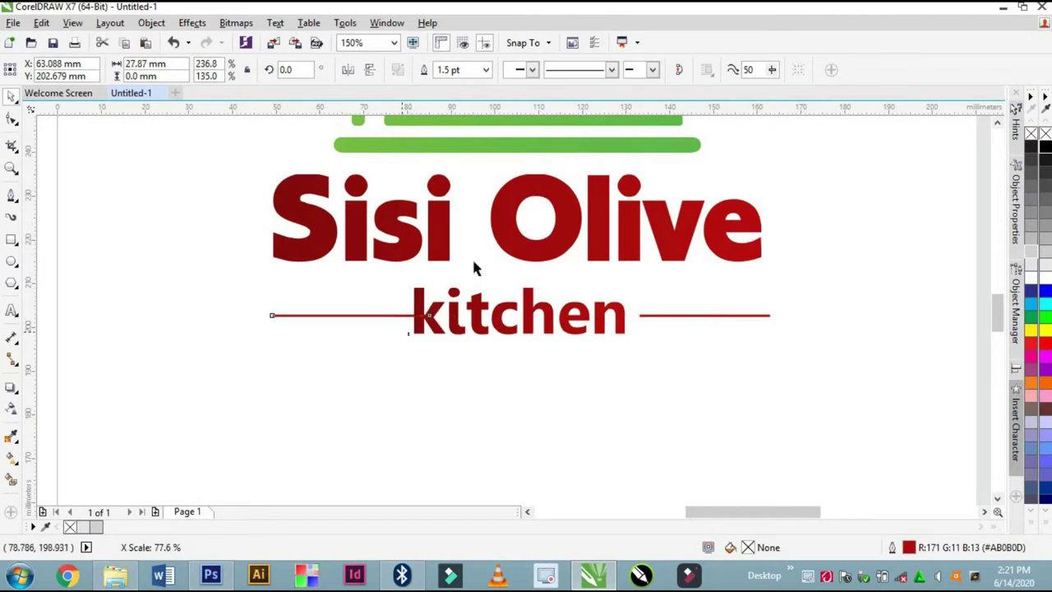
{"action": "scroll", "coordinate": [480, 261], "scroll_direction": "down", "scroll_amount": 2}
{"action": "scroll", "coordinate": [395, 327], "scroll_direction": "down", "scroll_amount": 1}
{"action": "key", "text": "Escape"}
{"action": "scroll", "coordinate": [491, 274], "scroll_direction": "down", "scroll_amount": 1}
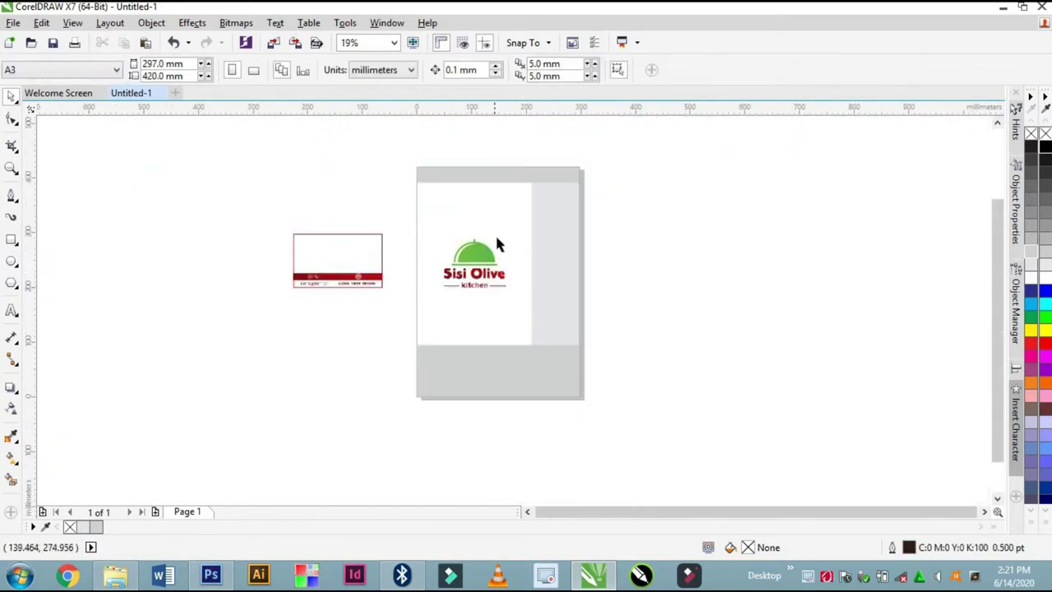
{"action": "scroll", "coordinate": [496, 244], "scroll_direction": "up", "scroll_amount": 1}
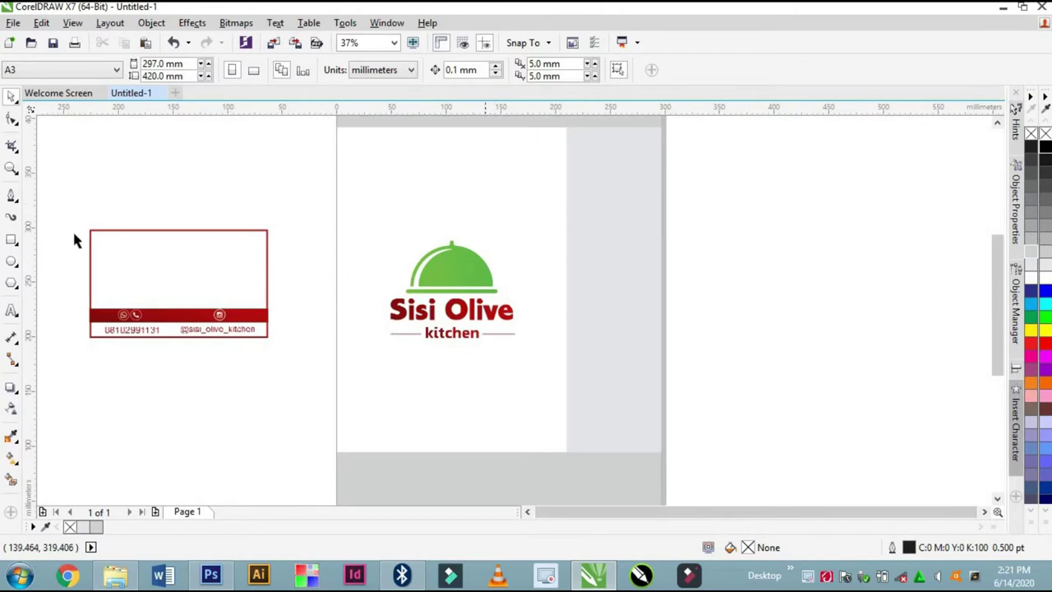
Draw a vertical rectangle about 12.7 mm by 237 mm beside the page and fully round its corners to 6.35 mm.
{"action": "left_click", "coordinate": [12, 239]}
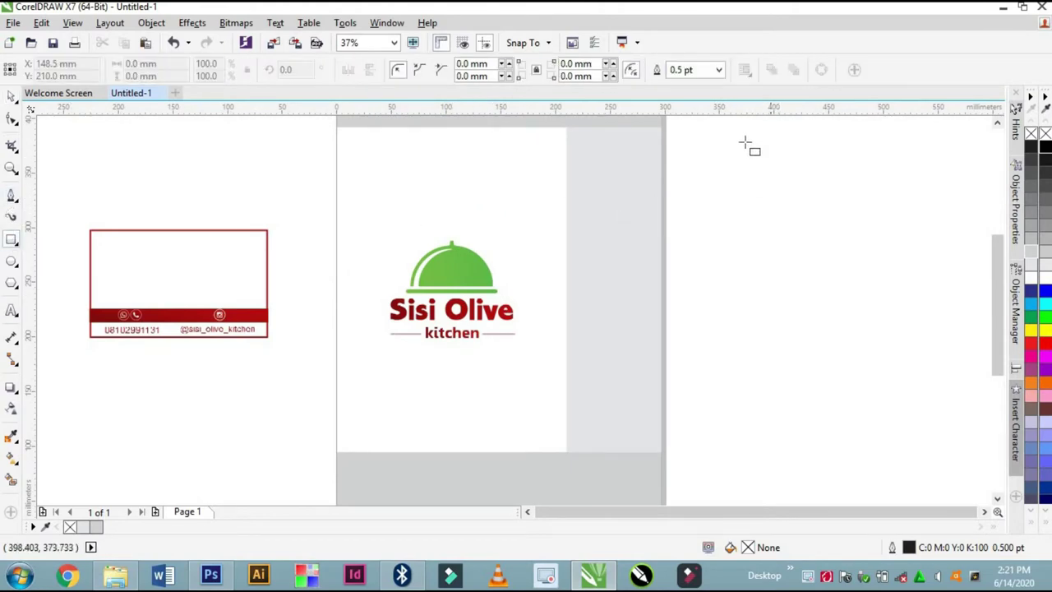
{"action": "left_click_drag", "start_coordinate": [727, 139], "coordinate": [740, 401]}
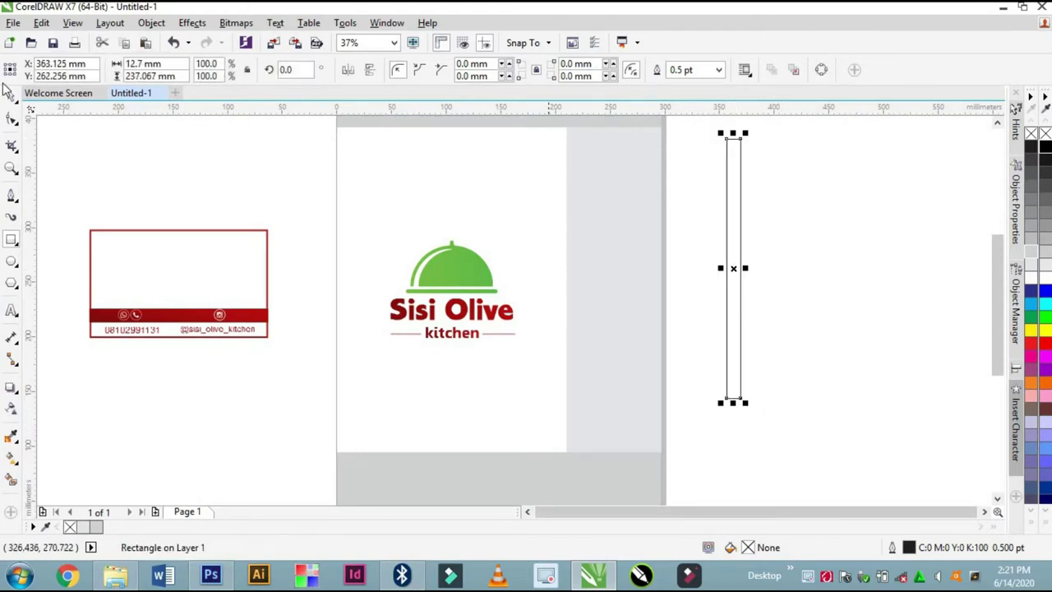
{"action": "key", "text": "F10"}
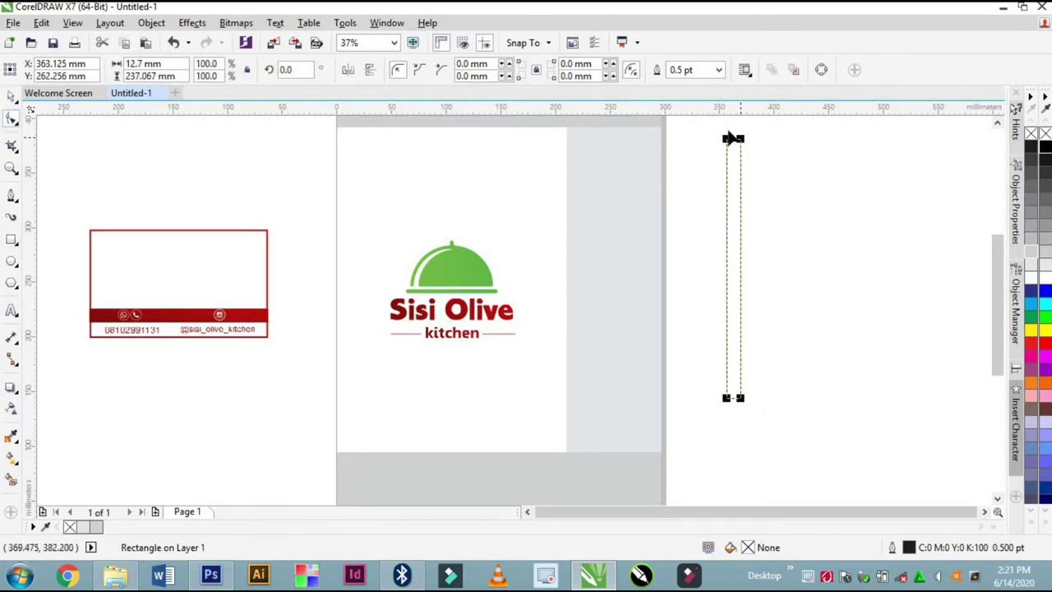
{"action": "left_click_drag", "start_coordinate": [730, 138], "coordinate": [784, 146]}
{"action": "left_click", "coordinate": [13, 96]}
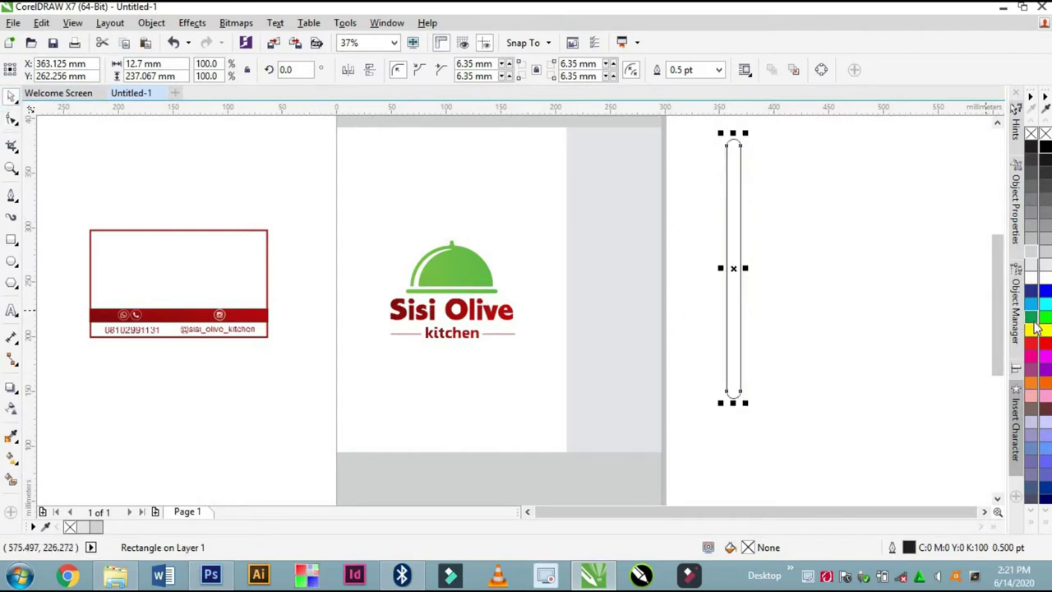
Fill the rounded bar with the green sampled from the logo's dome and remove its outline.
{"action": "left_click", "coordinate": [13, 440]}
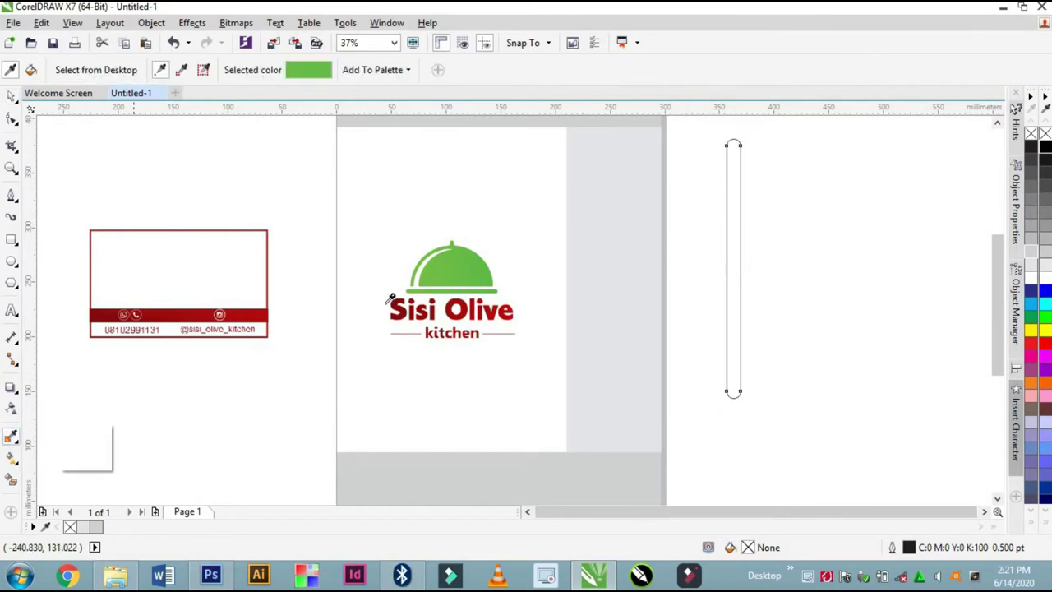
{"action": "left_click", "coordinate": [467, 264]}
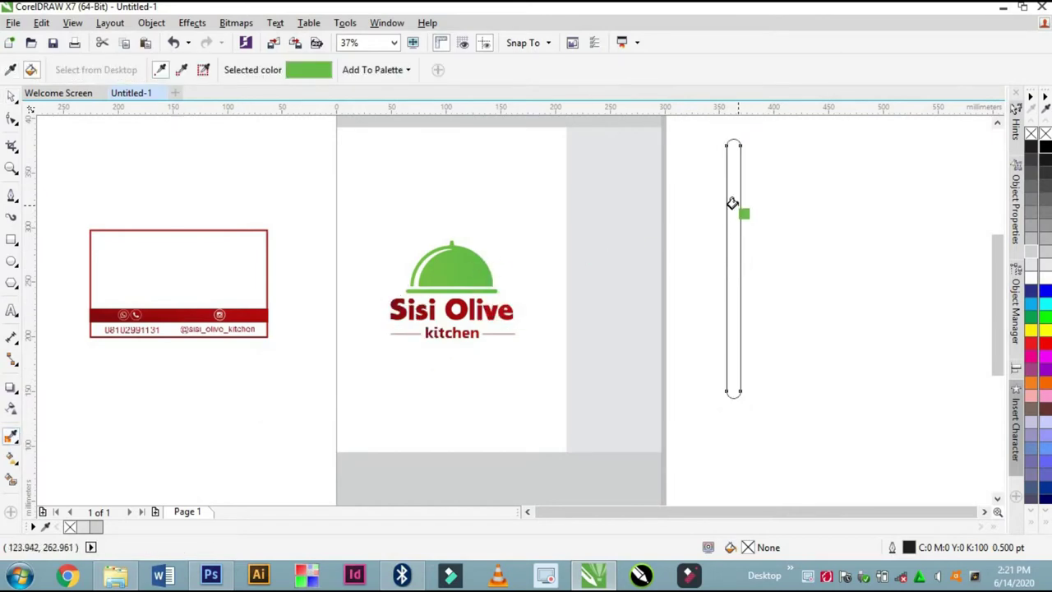
{"action": "left_click", "coordinate": [732, 202]}
{"action": "scroll", "coordinate": [732, 180], "scroll_direction": "up", "scroll_amount": 4}
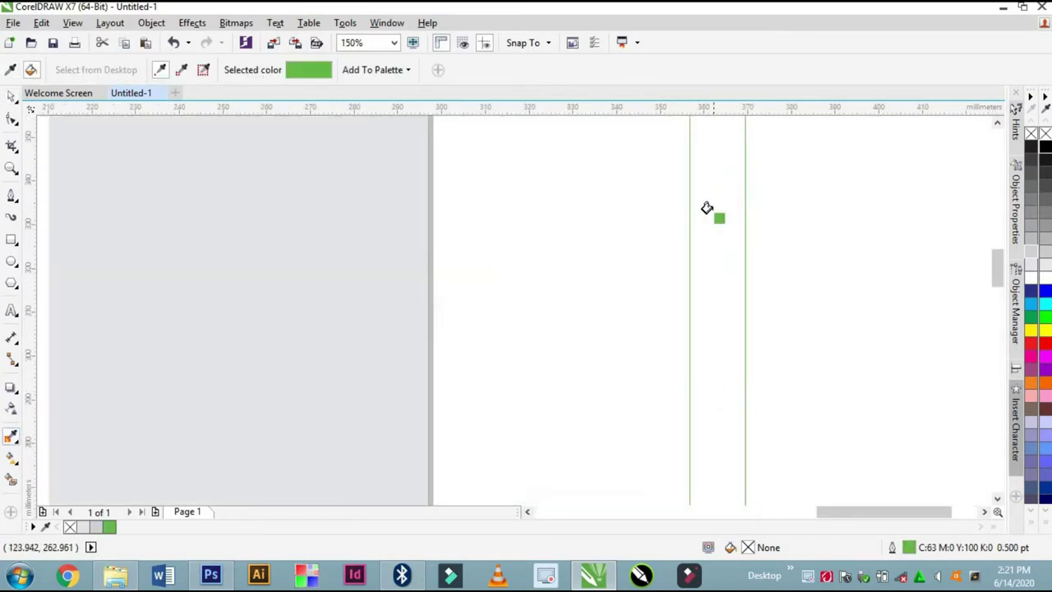
{"action": "left_click", "coordinate": [708, 207]}
{"action": "key", "text": "space"}
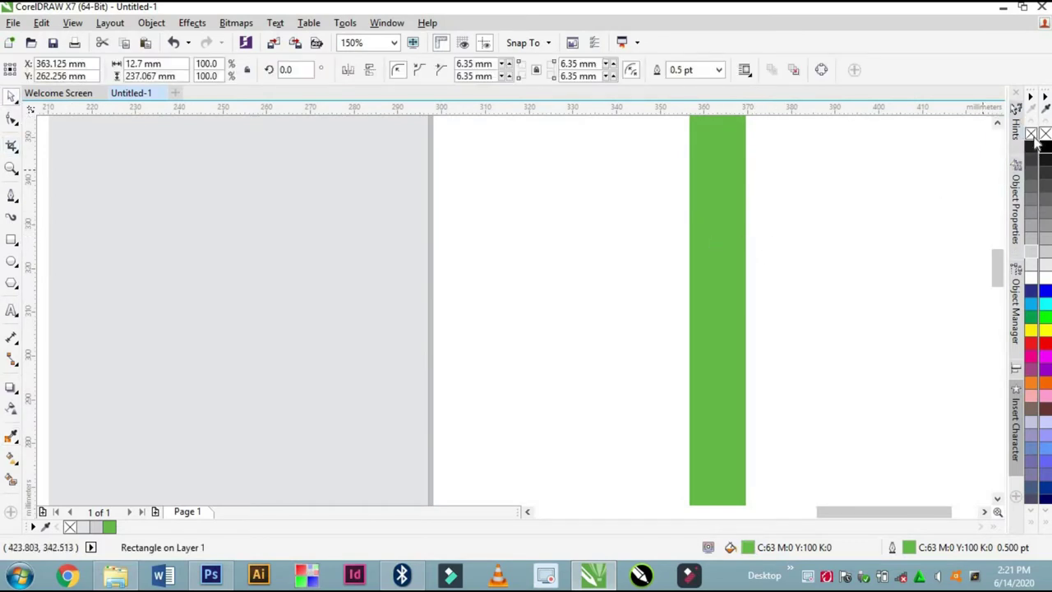
{"action": "right_click", "coordinate": [1032, 135]}
{"action": "scroll", "coordinate": [536, 227], "scroll_direction": "down", "scroll_amount": 1}
{"action": "scroll", "coordinate": [576, 227], "scroll_direction": "down", "scroll_amount": 1}
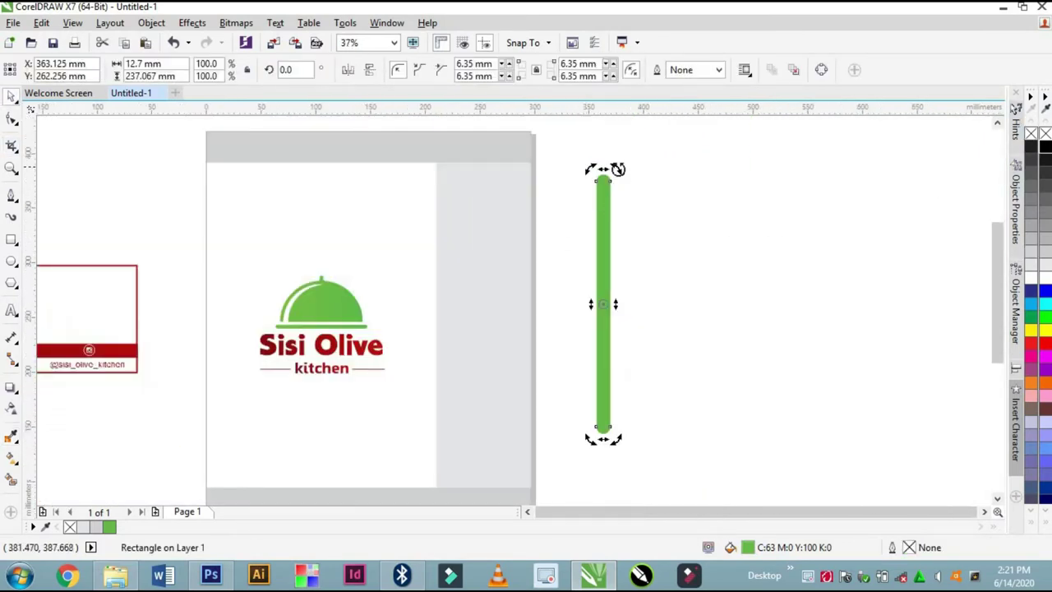
Duplicate the green bar sideways at about 13.1 mm spacing and repeat the copy to build a row of nine bars.
{"action": "left_click_drag", "start_coordinate": [638, 188], "coordinate": [660, 215]}
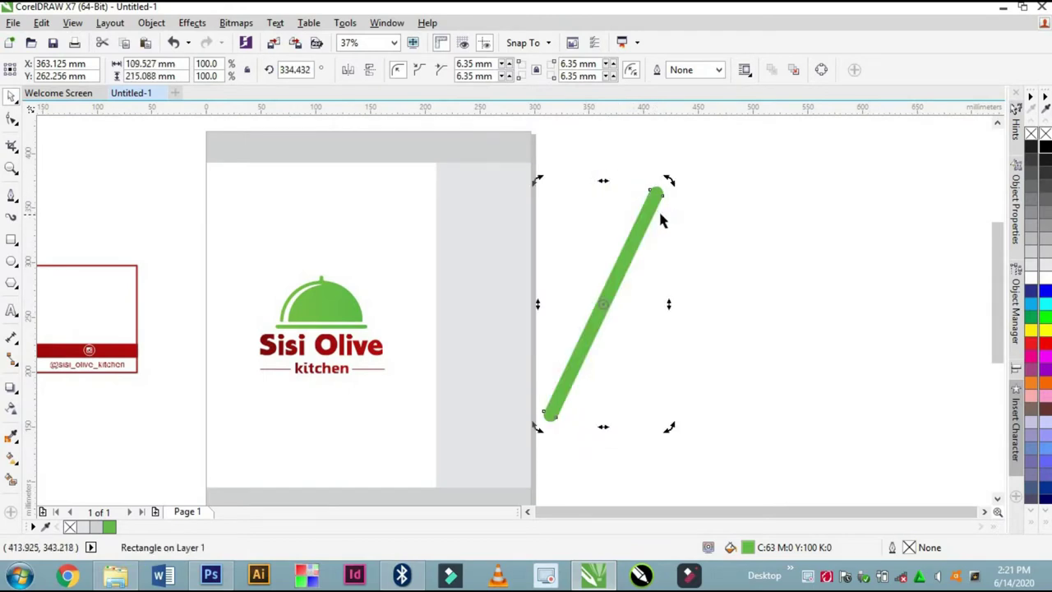
{"action": "key", "text": "ctrl+z"}
{"action": "scroll", "coordinate": [597, 196], "scroll_direction": "up", "scroll_amount": 3}
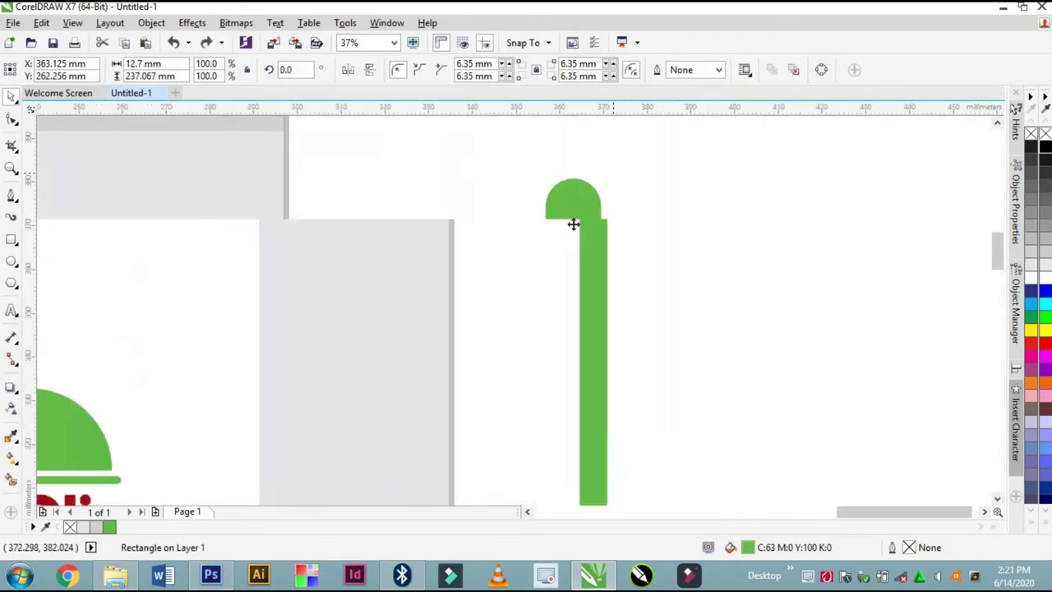
{"action": "left_click_drag", "start_coordinate": [533, 256], "coordinate": [646, 256]}
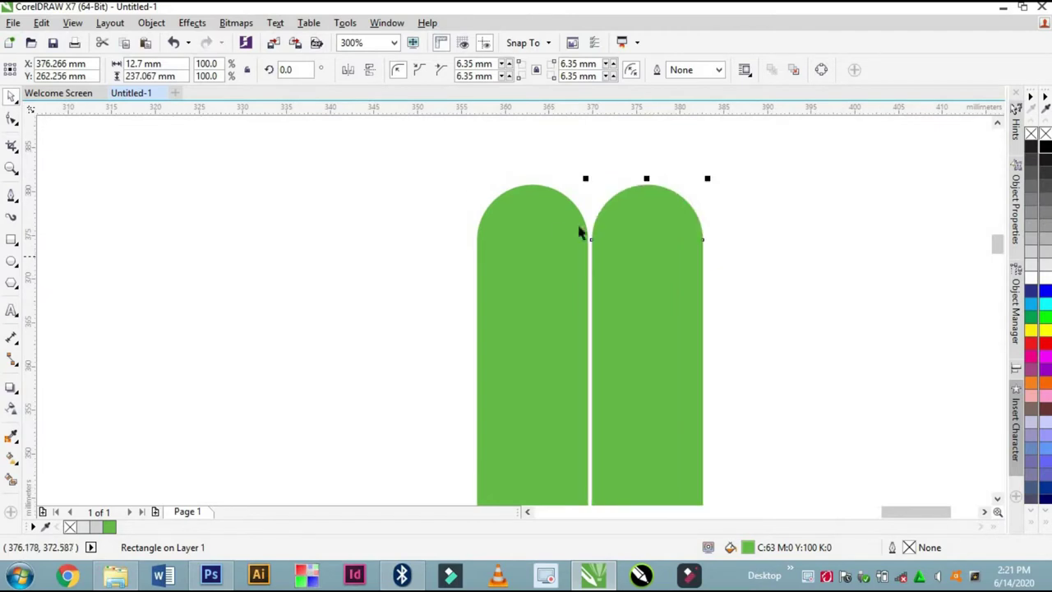
{"action": "scroll", "coordinate": [580, 231], "scroll_direction": "down", "scroll_amount": 2}
{"action": "key", "text": "ctrl+r"}
{"action": "key", "text": "ctrl+r"}
{"action": "key", "text": "ctrl+r"}
{"action": "key", "text": "ctrl+r"}
{"action": "key", "text": "ctrl+r"}
{"action": "key", "text": "ctrl+r"}
{"action": "key", "text": "ctrl+r"}
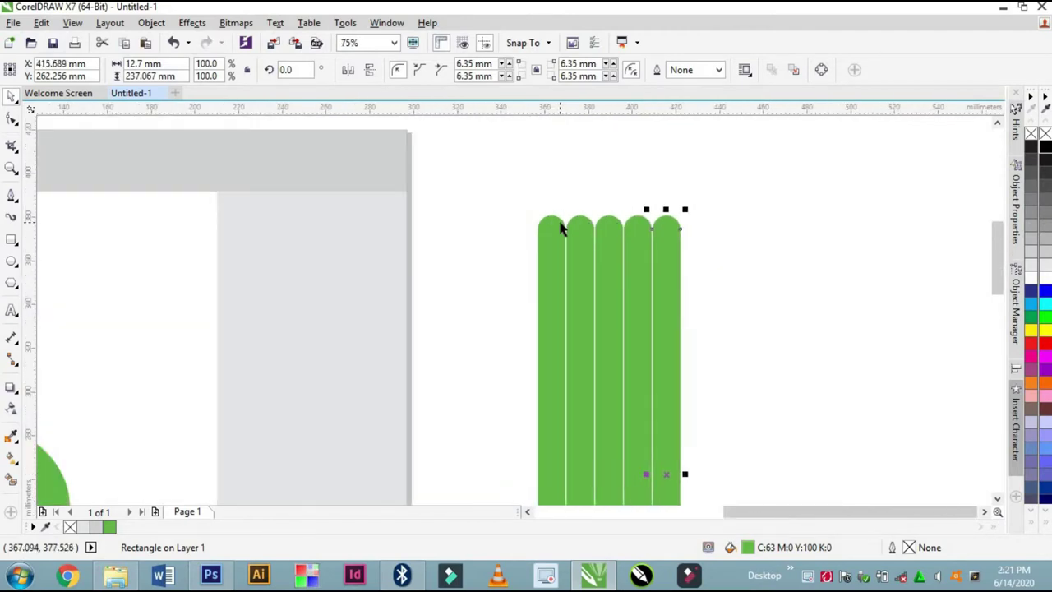
{"action": "scroll", "coordinate": [621, 230], "scroll_direction": "down", "scroll_amount": 1}
{"action": "key", "text": "Escape"}
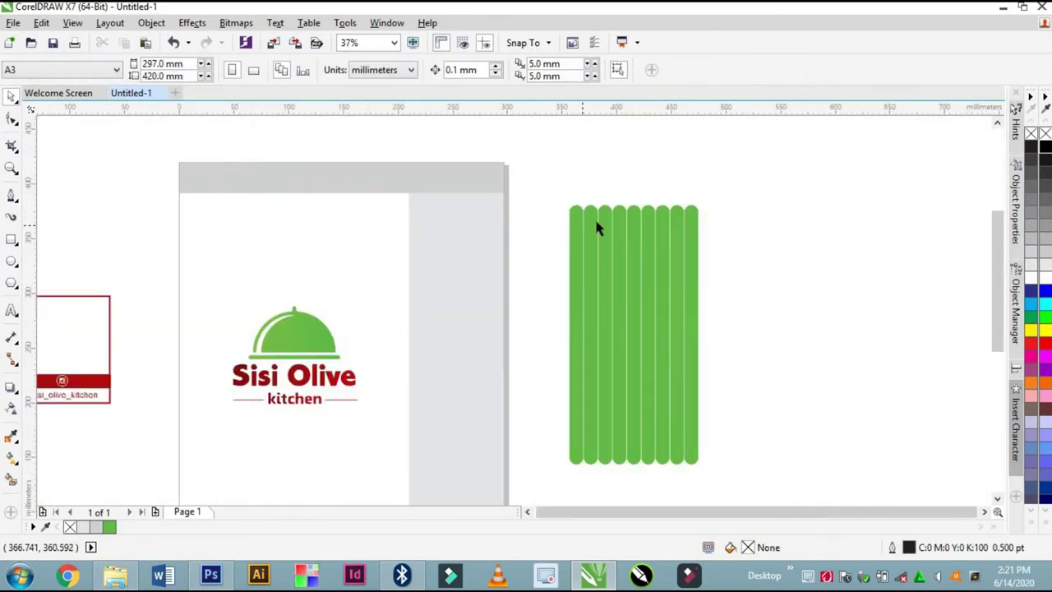
Shift the second, fourth, fifth, seventh, eighth and ninth bars down by varying amounts to stagger the row.
{"action": "scroll", "coordinate": [594, 213], "scroll_direction": "up", "scroll_amount": 1}
{"action": "left_click_drag", "start_coordinate": [597, 263], "coordinate": [598, 286]}
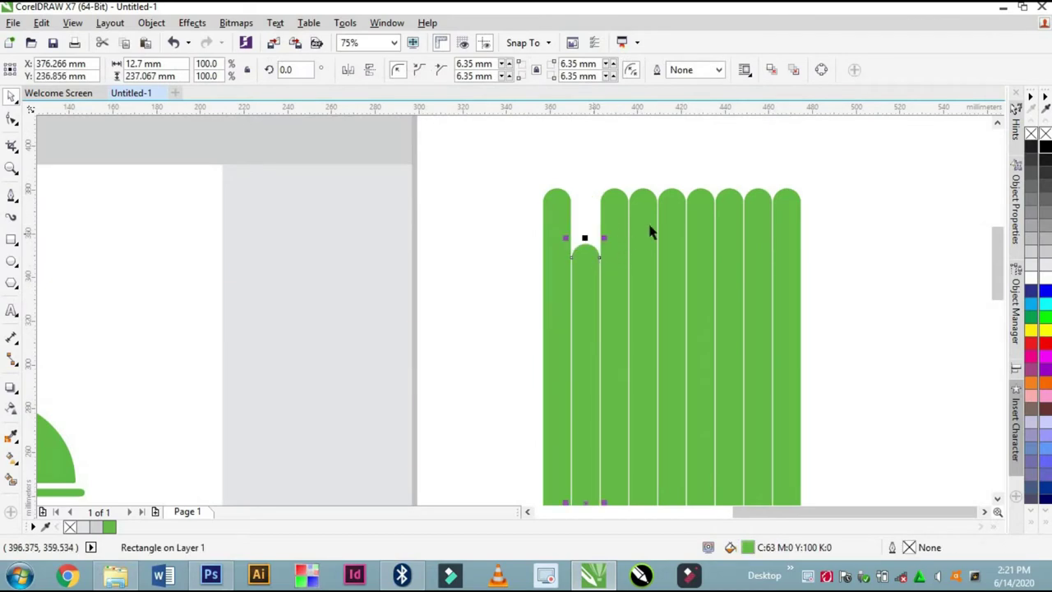
{"action": "left_click_drag", "start_coordinate": [649, 232], "coordinate": [676, 314]}
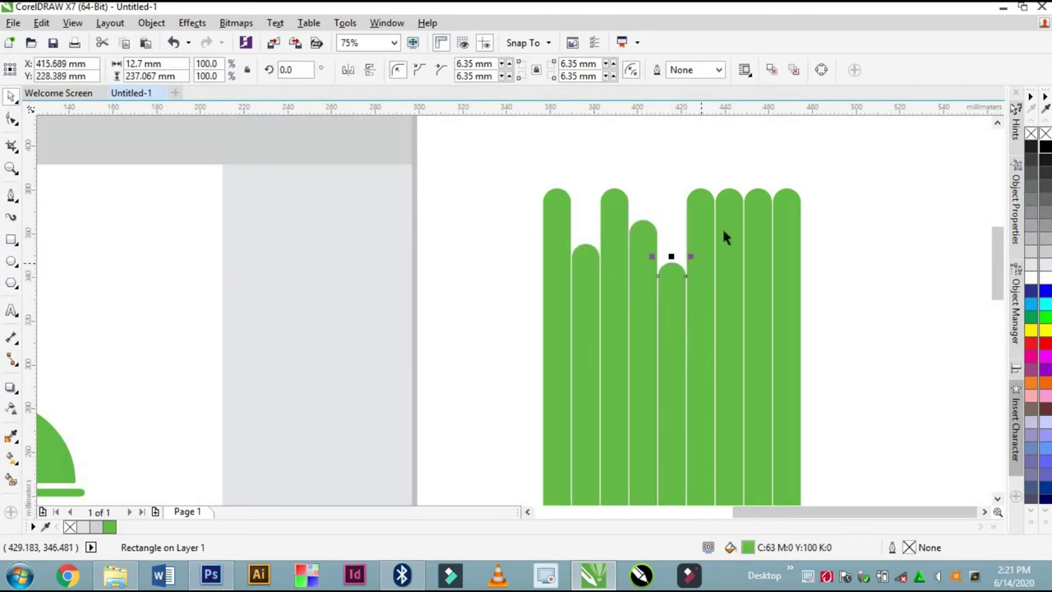
{"action": "left_click_drag", "start_coordinate": [725, 239], "coordinate": [803, 460]}
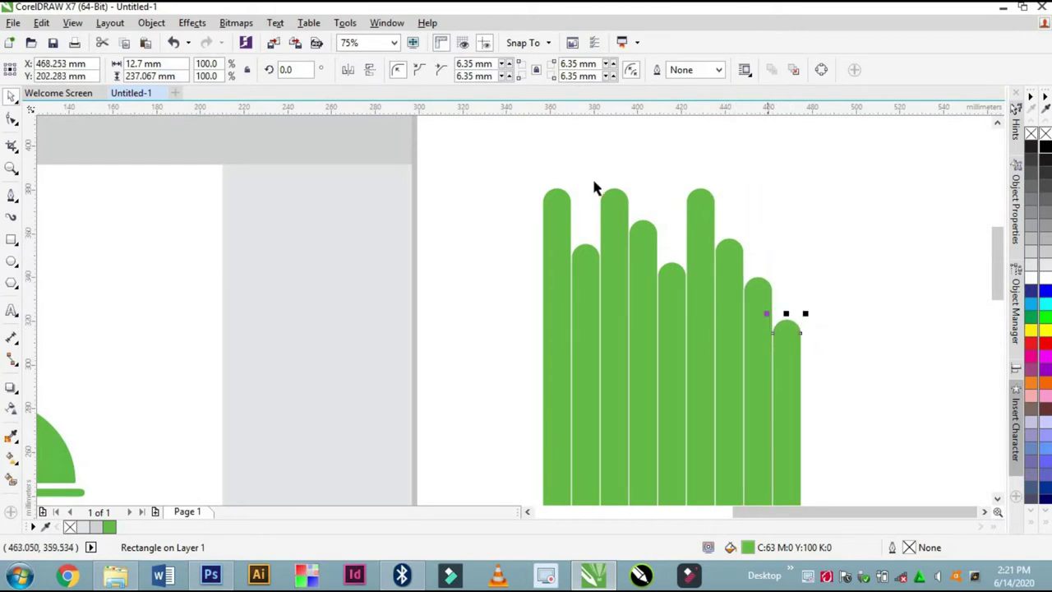
Group all nine staggered green bars.
{"action": "scroll", "coordinate": [763, 188], "scroll_direction": "down", "scroll_amount": 2}
{"action": "left_click", "coordinate": [671, 179]}
{"action": "left_click_drag", "start_coordinate": [538, 365], "coordinate": [538, 384]}
{"action": "key", "text": "ctrl+g"}
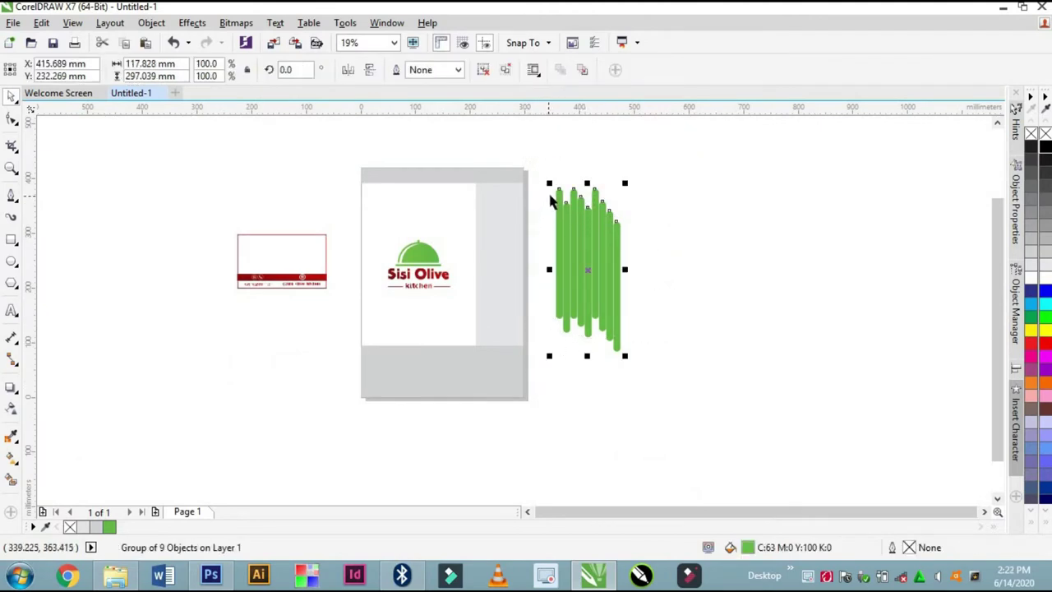
{"action": "scroll", "coordinate": [553, 200], "scroll_direction": "up", "scroll_amount": 2}
{"action": "left_click", "coordinate": [589, 376]}
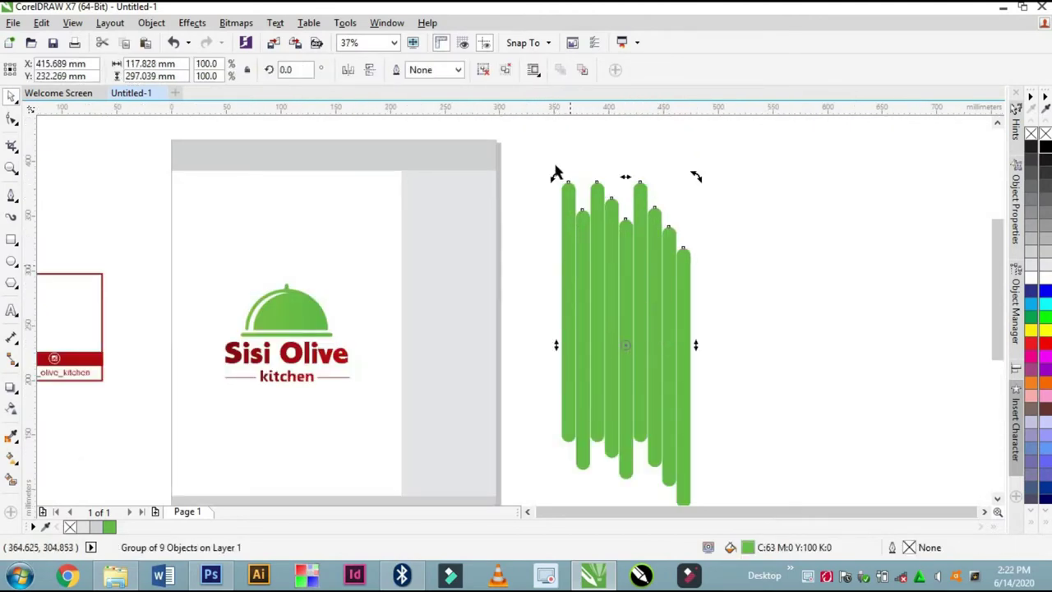
{"action": "left_click_drag", "start_coordinate": [559, 176], "coordinate": [626, 394]}
{"action": "left_click", "coordinate": [746, 351]}
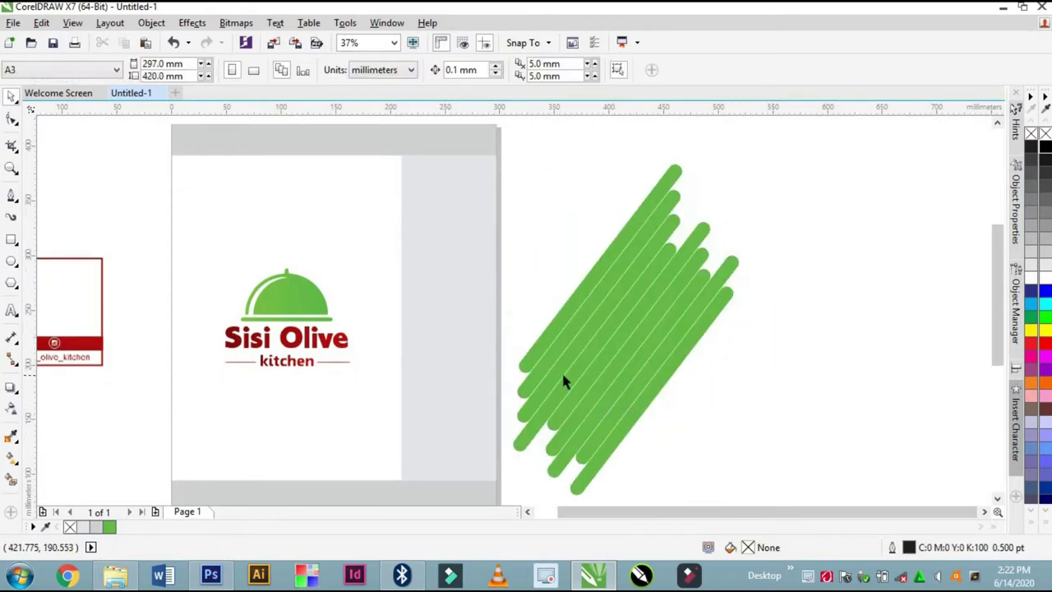
{"action": "left_click", "coordinate": [603, 316]}
{"action": "left_click_drag", "start_coordinate": [540, 298], "coordinate": [378, 219]}
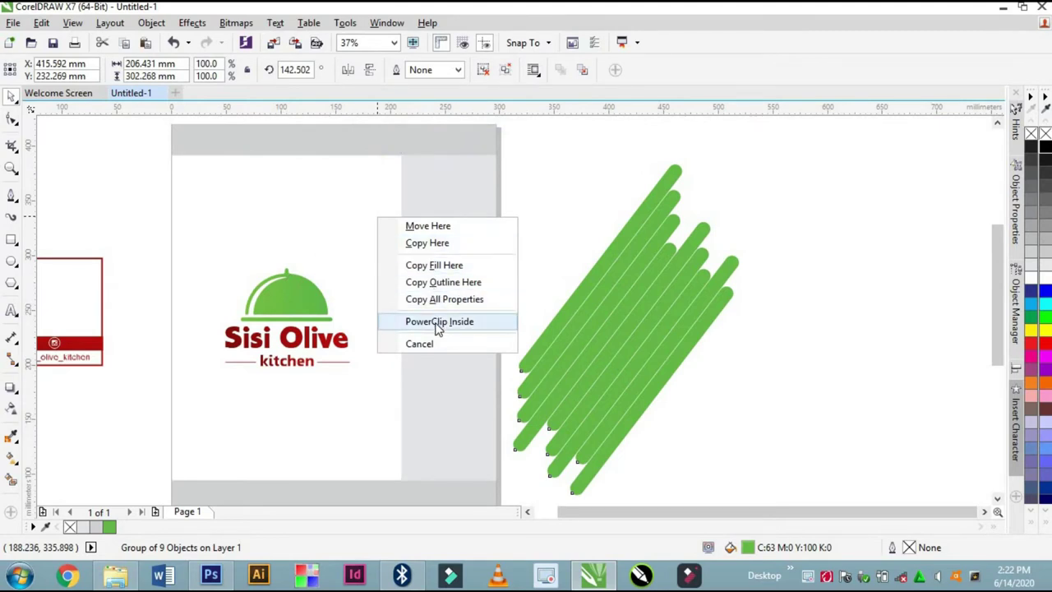
{"action": "left_click", "coordinate": [617, 295]}
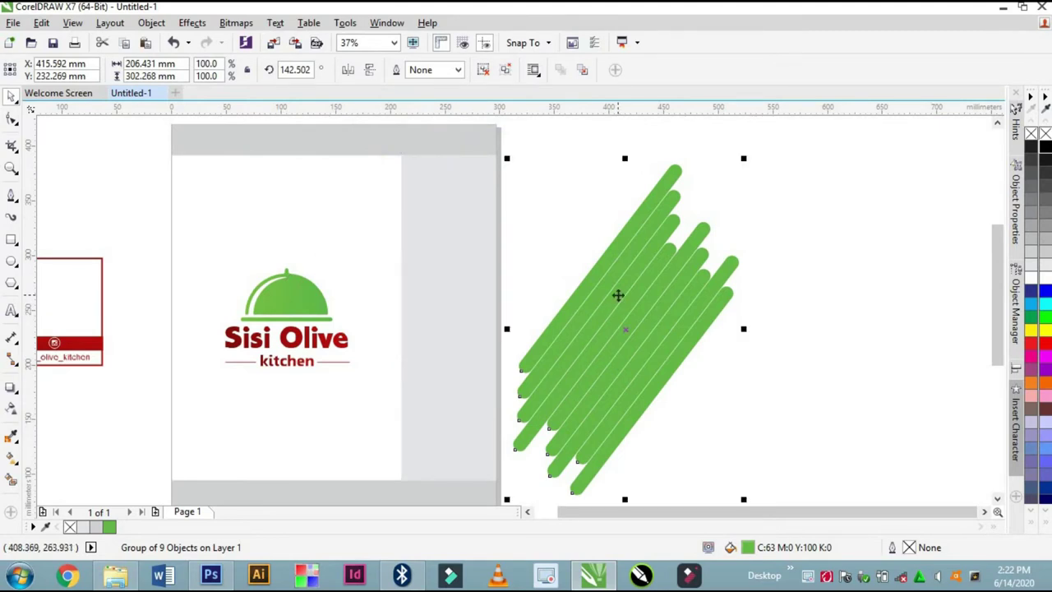
{"action": "key", "text": "ctrl+z"}
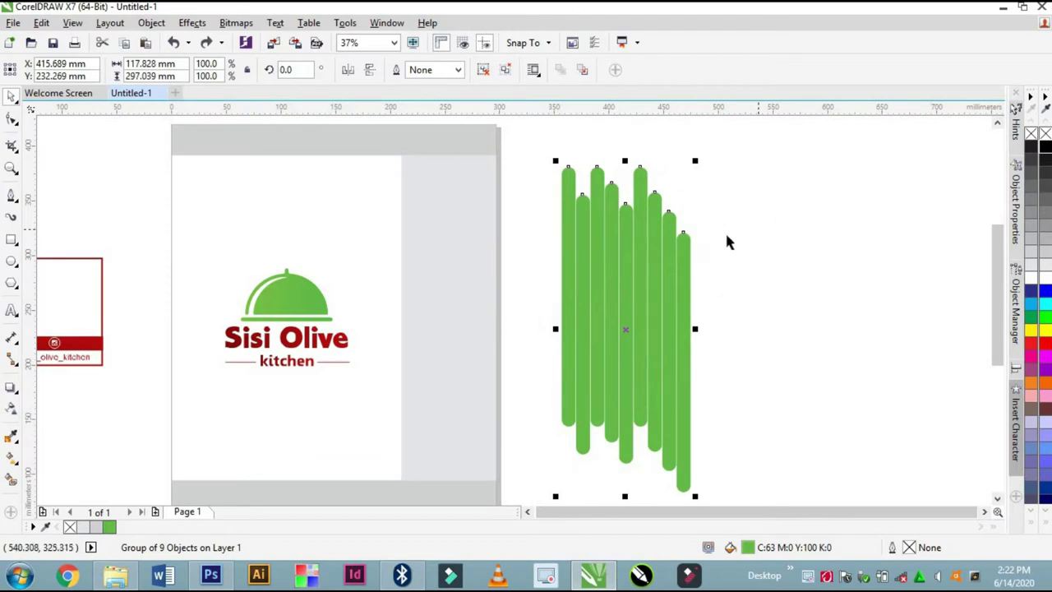
Rotate the green bar group to about 120.5° and PowerClip it inside the white panel.
{"action": "left_click", "coordinate": [670, 252]}
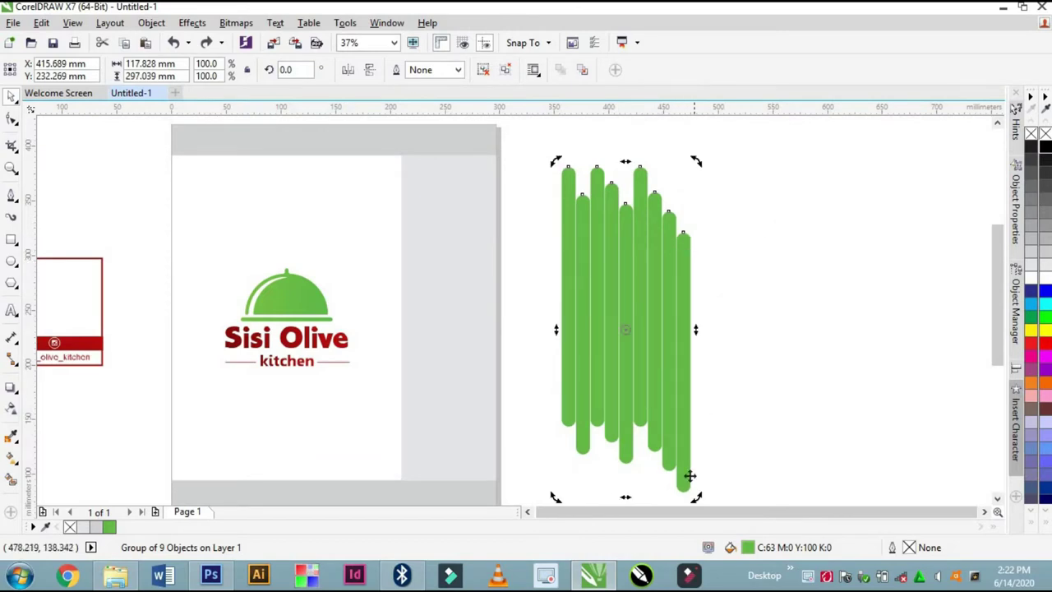
{"action": "left_click_drag", "start_coordinate": [695, 495], "coordinate": [676, 264]}
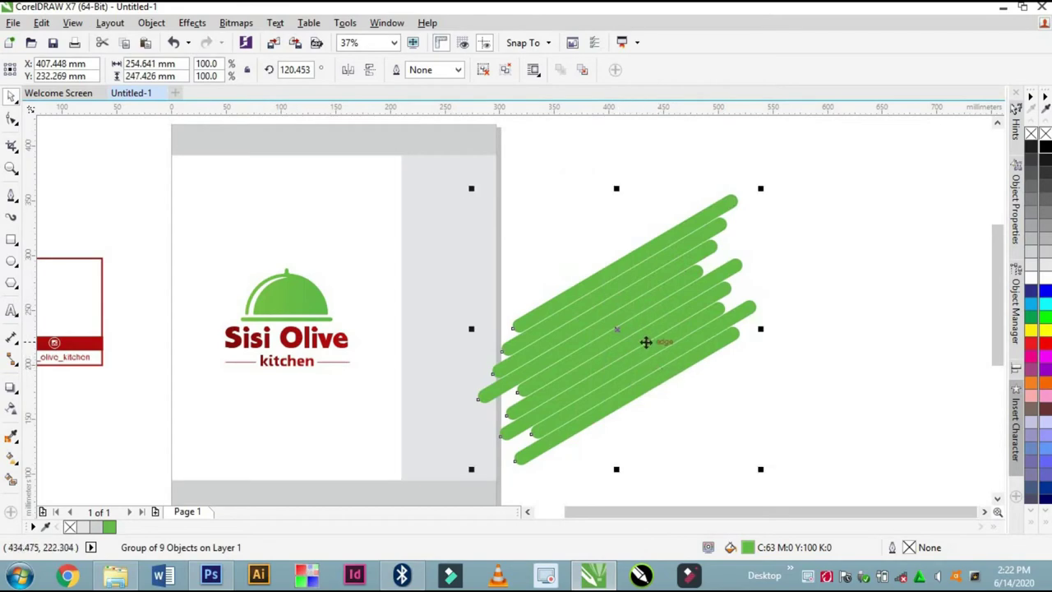
{"action": "left_click_drag", "start_coordinate": [646, 342], "coordinate": [362, 198]}
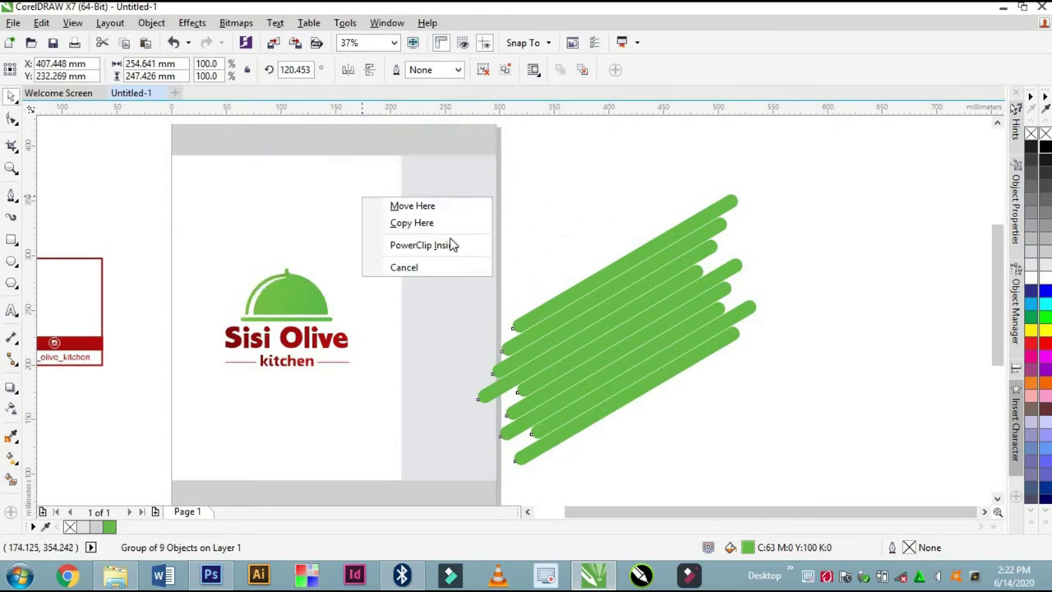
{"action": "left_click", "coordinate": [447, 245]}
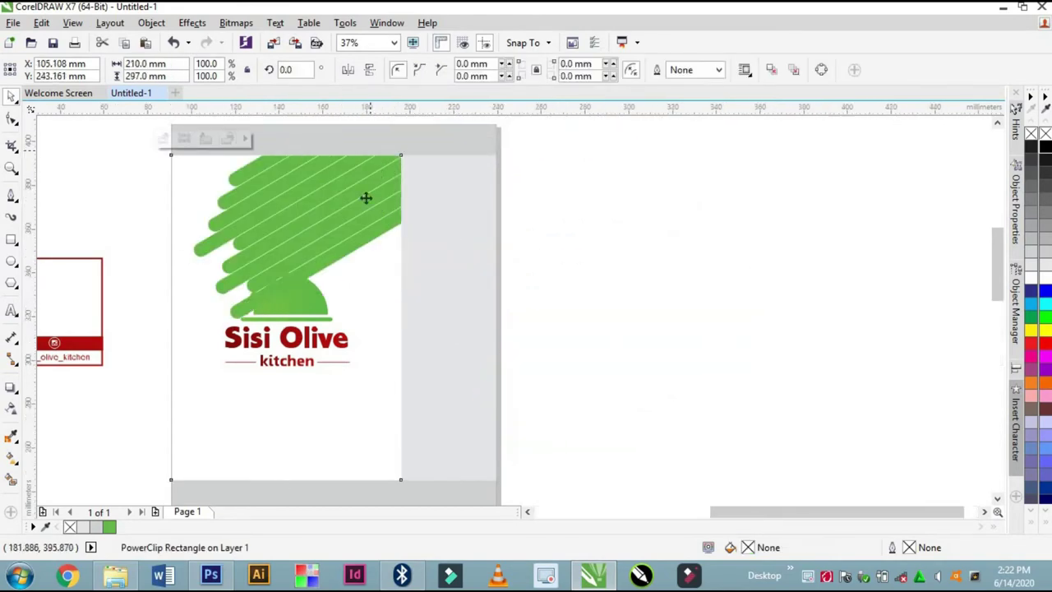
Reposition the clipped bar group so its slanted ends fill the white panel's upper-right corner.
{"action": "scroll", "coordinate": [366, 197], "scroll_direction": "up", "scroll_amount": 2}
{"action": "left_click_drag", "start_coordinate": [320, 249], "coordinate": [562, 162]}
{"action": "scroll", "coordinate": [418, 232], "scroll_direction": "down", "scroll_amount": 2}
{"action": "scroll", "coordinate": [411, 223], "scroll_direction": "up", "scroll_amount": 2}
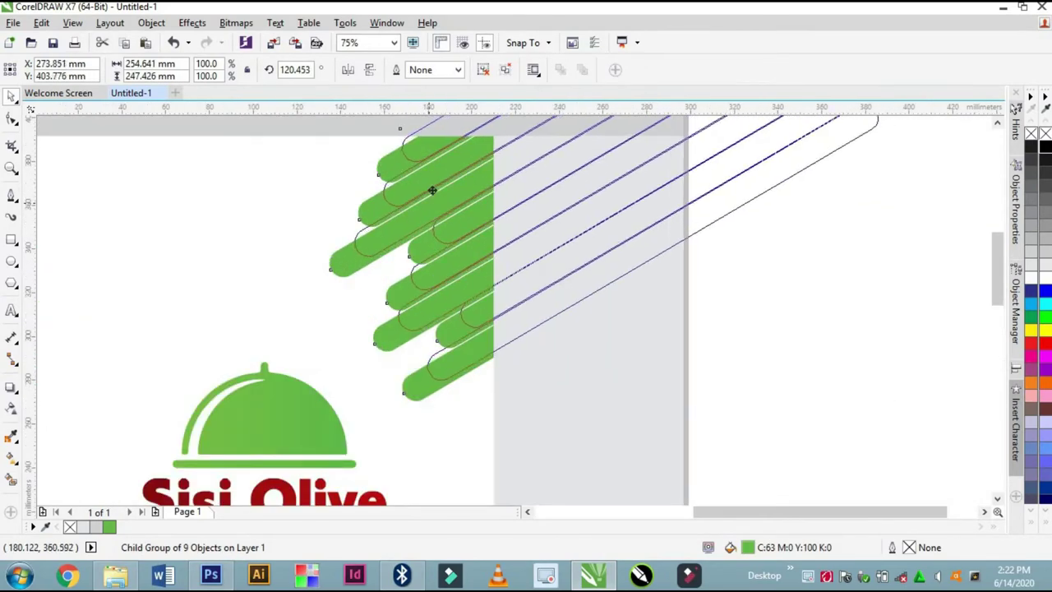
{"action": "scroll", "coordinate": [436, 201], "scroll_direction": "down", "scroll_amount": 2}
{"action": "scroll", "coordinate": [441, 201], "scroll_direction": "down", "scroll_amount": 2}
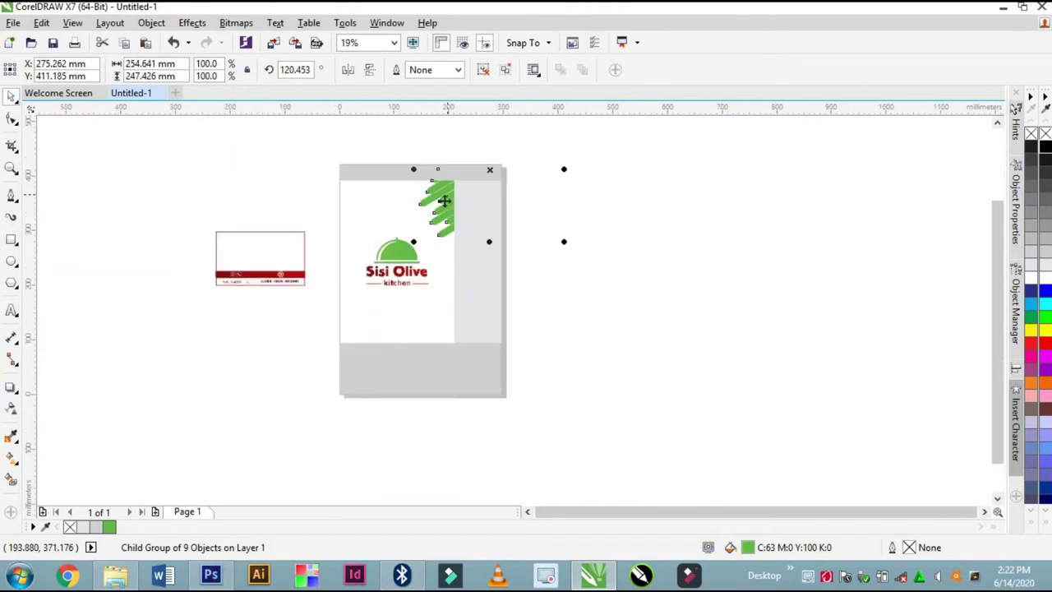
{"action": "left_click_drag", "start_coordinate": [444, 200], "coordinate": [476, 188]}
{"action": "scroll", "coordinate": [474, 182], "scroll_direction": "up", "scroll_amount": 1}
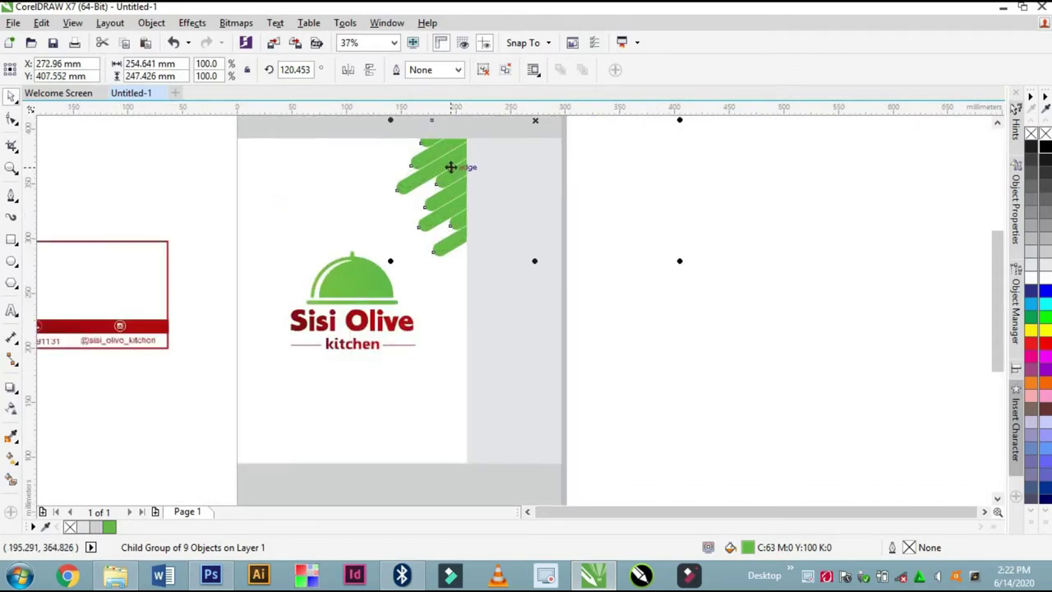
Place a copy of the clipped bar group in the white panel's lower-left corner and finish editing the PowerClip.
{"action": "left_click_drag", "start_coordinate": [451, 166], "coordinate": [300, 399]}
{"action": "scroll", "coordinate": [383, 340], "scroll_direction": "down", "scroll_amount": 2}
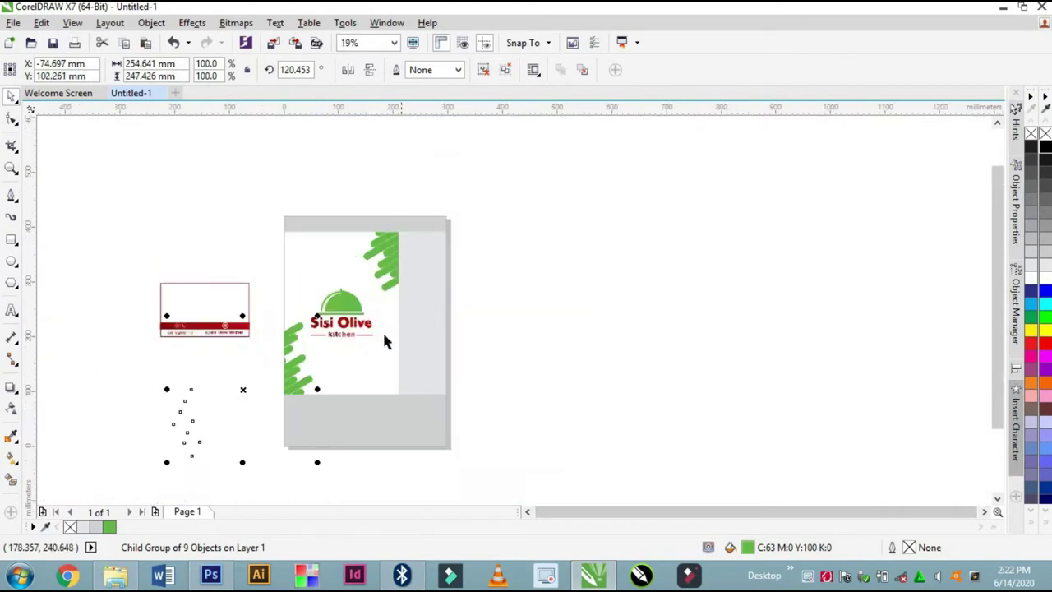
{"action": "scroll", "coordinate": [289, 330], "scroll_direction": "up", "scroll_amount": 2}
{"action": "left_click_drag", "start_coordinate": [304, 319], "coordinate": [299, 323]}
{"action": "scroll", "coordinate": [353, 275], "scroll_direction": "down", "scroll_amount": 2}
{"action": "left_click", "coordinate": [280, 349]}
Move the phone number, Instagram handle and their icons from the red-framed card to the white panel's lower-right area.
{"action": "scroll", "coordinate": [211, 315], "scroll_direction": "up", "scroll_amount": 4}
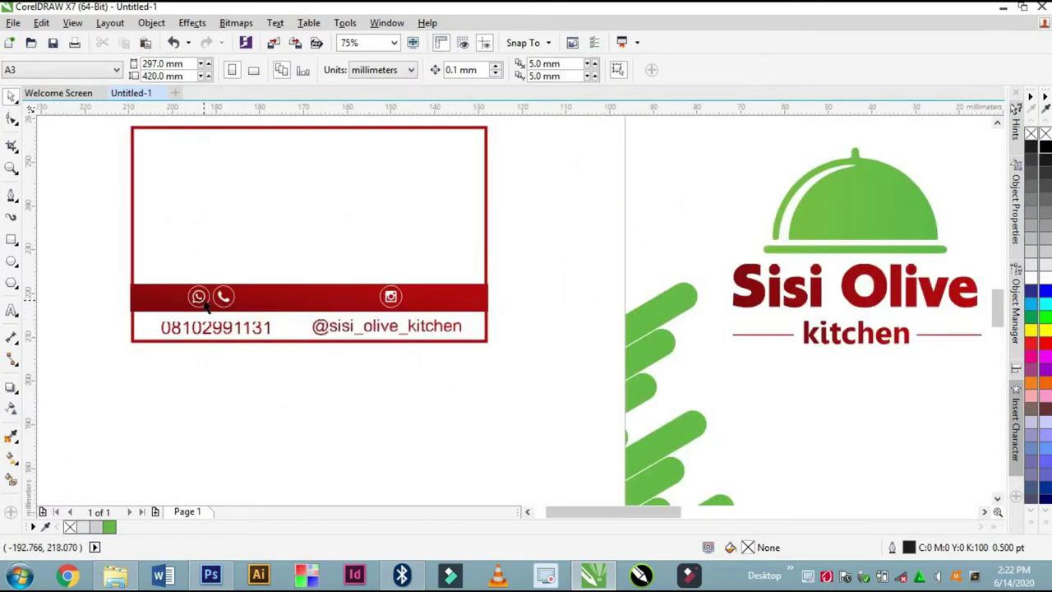
{"action": "scroll", "coordinate": [207, 305], "scroll_direction": "up", "scroll_amount": 2}
{"action": "scroll", "coordinate": [418, 291], "scroll_direction": "down", "scroll_amount": 2}
{"action": "left_click_drag", "start_coordinate": [251, 371], "coordinate": [572, 266]}
{"action": "scroll", "coordinate": [449, 309], "scroll_direction": "down", "scroll_amount": 2}
{"action": "left_click_drag", "start_coordinate": [447, 306], "coordinate": [752, 403]}
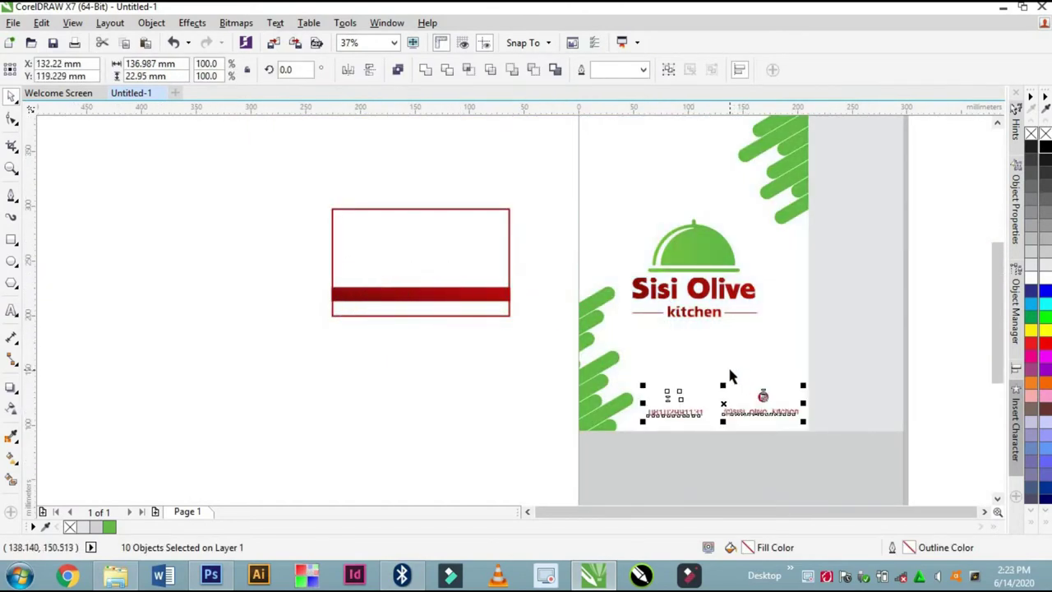
{"action": "left_click", "coordinate": [790, 424]}
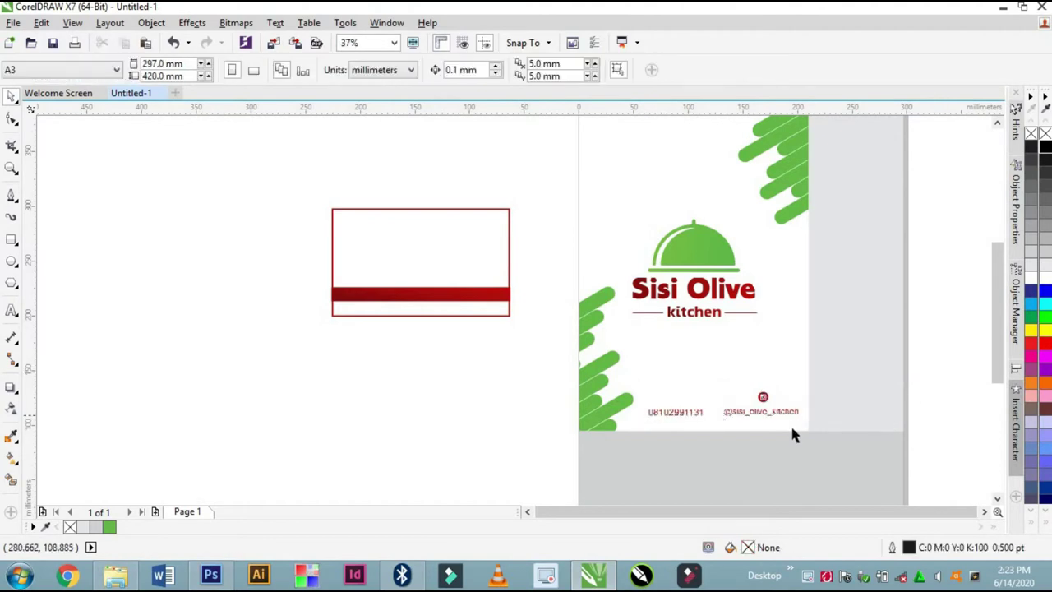
{"action": "scroll", "coordinate": [790, 424], "scroll_direction": "up", "scroll_amount": 2}
{"action": "left_click_drag", "start_coordinate": [603, 384], "coordinate": [623, 386]}
{"action": "scroll", "coordinate": [102, 394], "scroll_direction": "up", "scroll_amount": 2}
{"action": "left_click", "coordinate": [12, 436]}
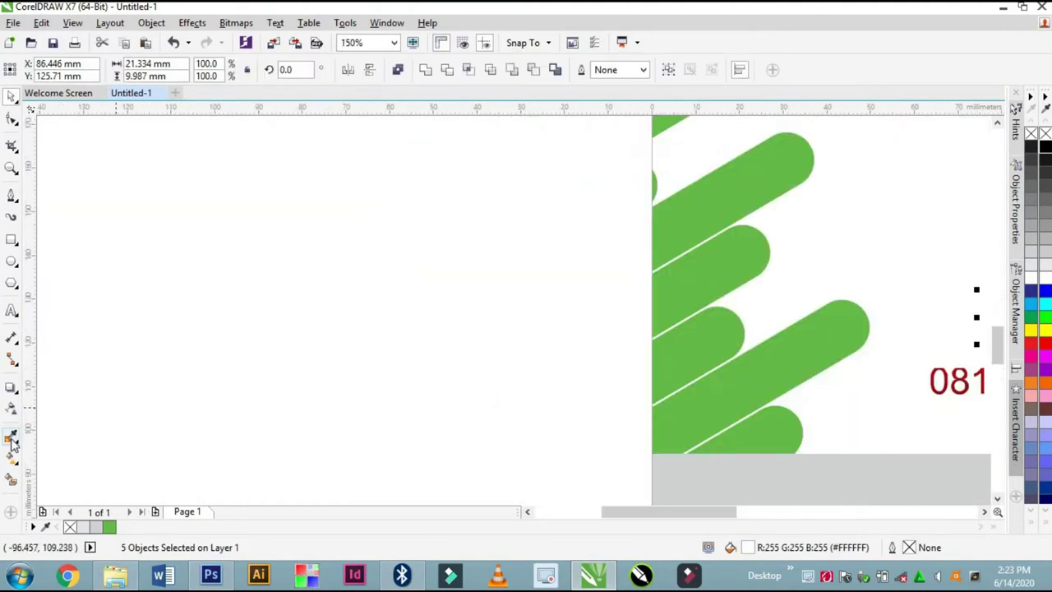
{"action": "scroll", "coordinate": [259, 328], "scroll_direction": "down", "scroll_amount": 2}
{"action": "scroll", "coordinate": [590, 281], "scroll_direction": "down", "scroll_amount": 2}
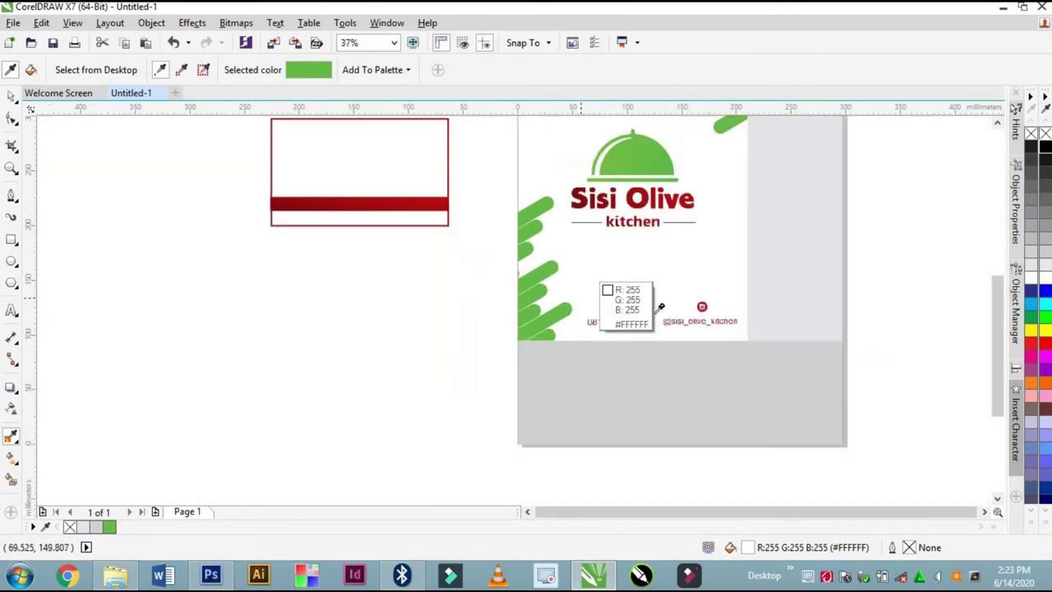
{"action": "left_click", "coordinate": [11, 96]}
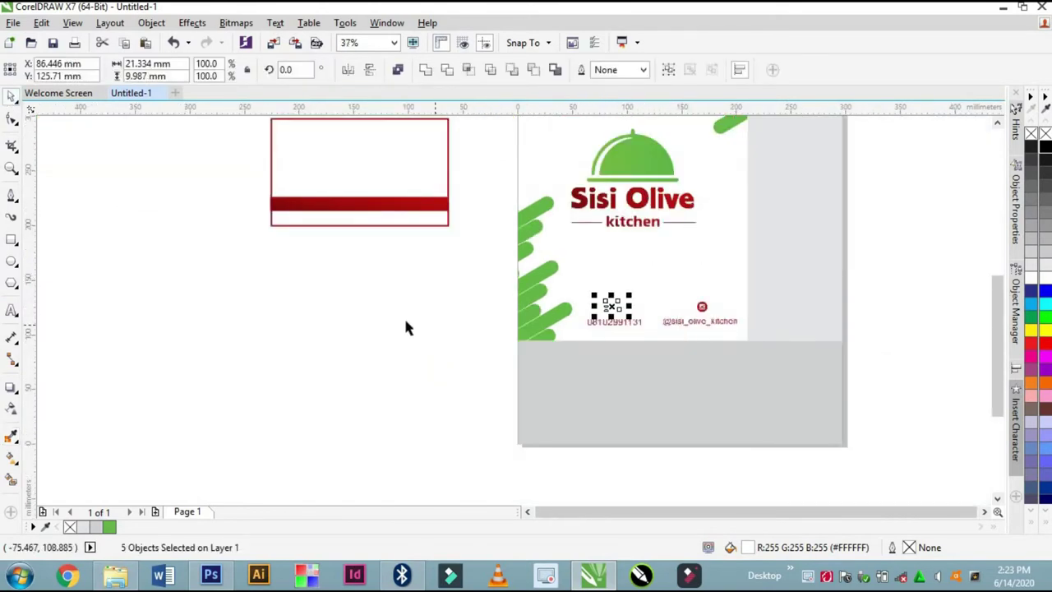
{"action": "left_click", "coordinate": [405, 327]}
Group the parts of the Instagram icon, place the icon just before the Instagram handle and align the two in one row.
{"action": "scroll", "coordinate": [702, 308], "scroll_direction": "up", "scroll_amount": 4}
{"action": "left_click", "coordinate": [690, 296]}
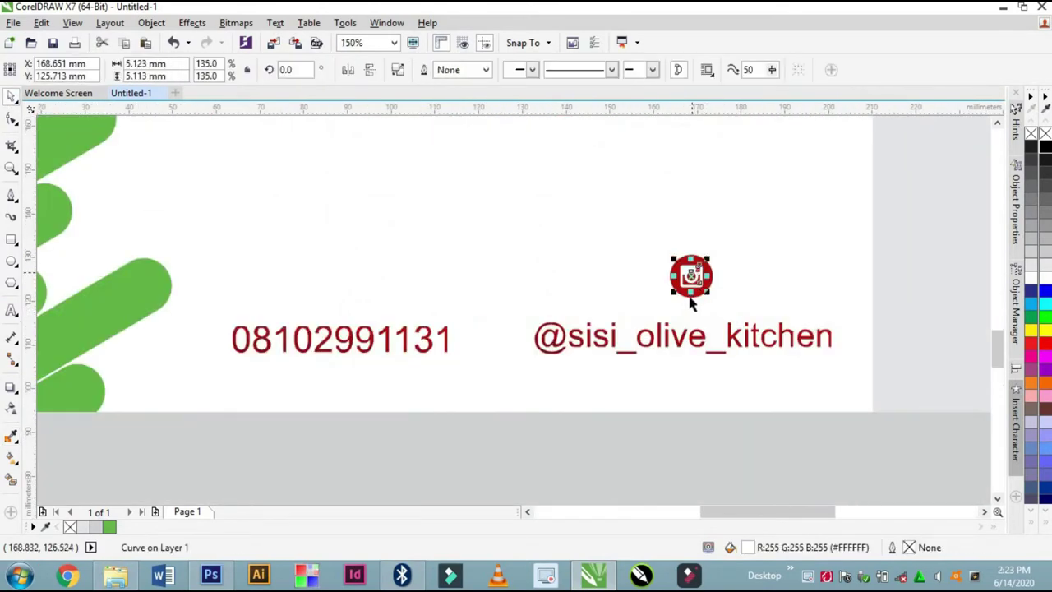
{"action": "left_click_drag", "start_coordinate": [653, 232], "coordinate": [735, 314]}
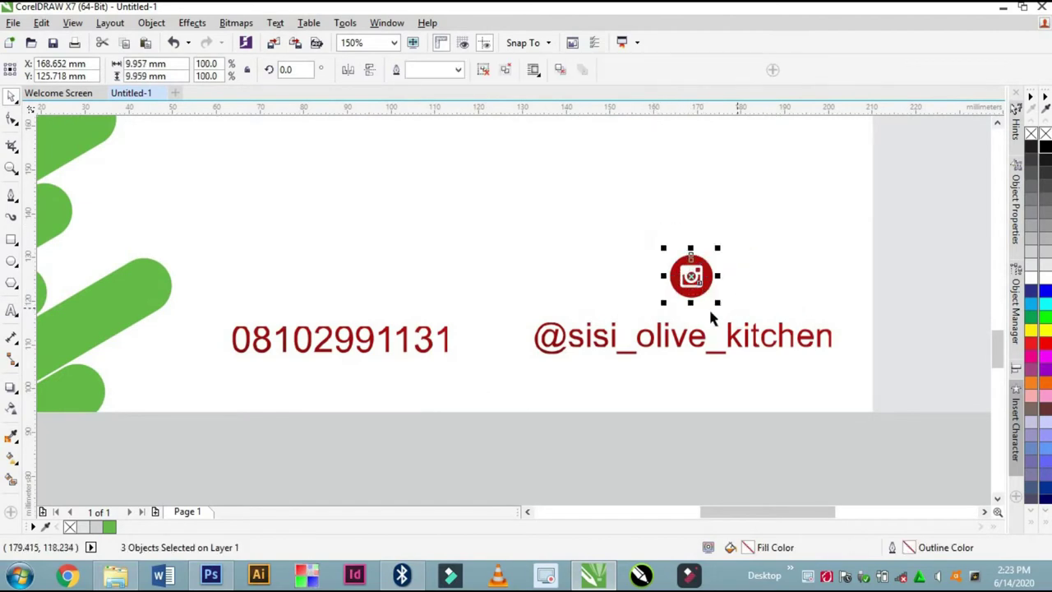
{"action": "key", "text": "ctrl+g"}
{"action": "left_click_drag", "start_coordinate": [692, 271], "coordinate": [506, 333]}
{"action": "left_click", "coordinate": [564, 343], "text": "shift"}
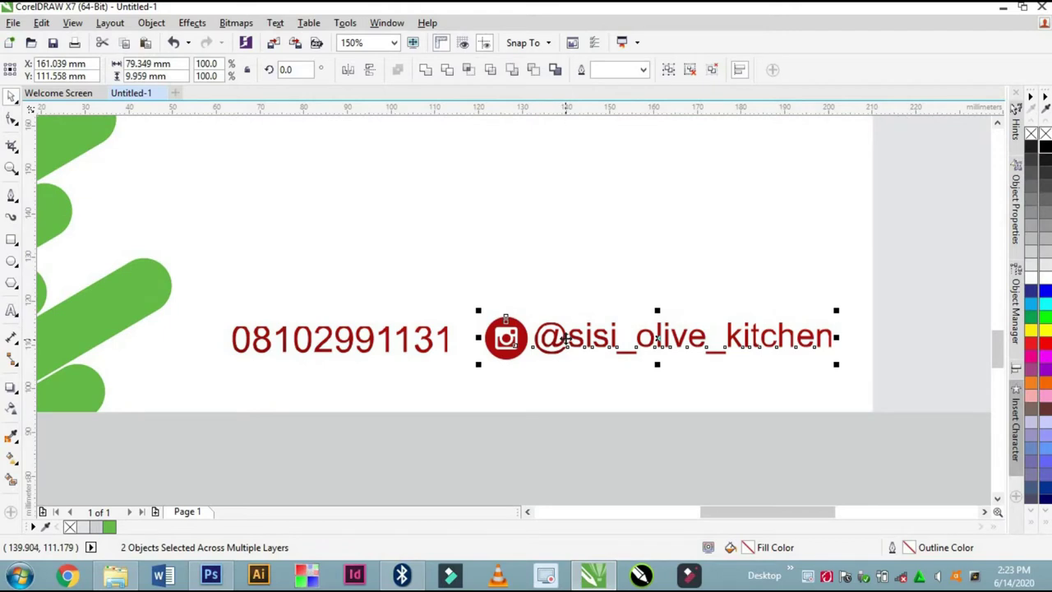
{"action": "key", "text": "c"}
Sample the Instagram icon's dark red with the Color Eyedropper for use on the white phone and WhatsApp icons.
{"action": "left_click_drag", "start_coordinate": [218, 201], "coordinate": [472, 308]}
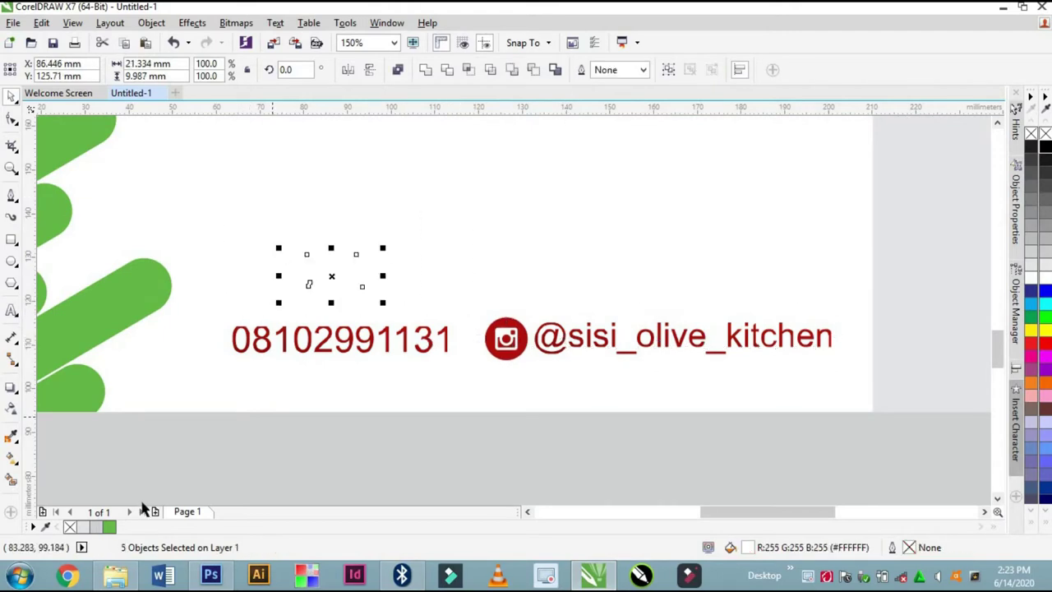
{"action": "left_click", "coordinate": [12, 440]}
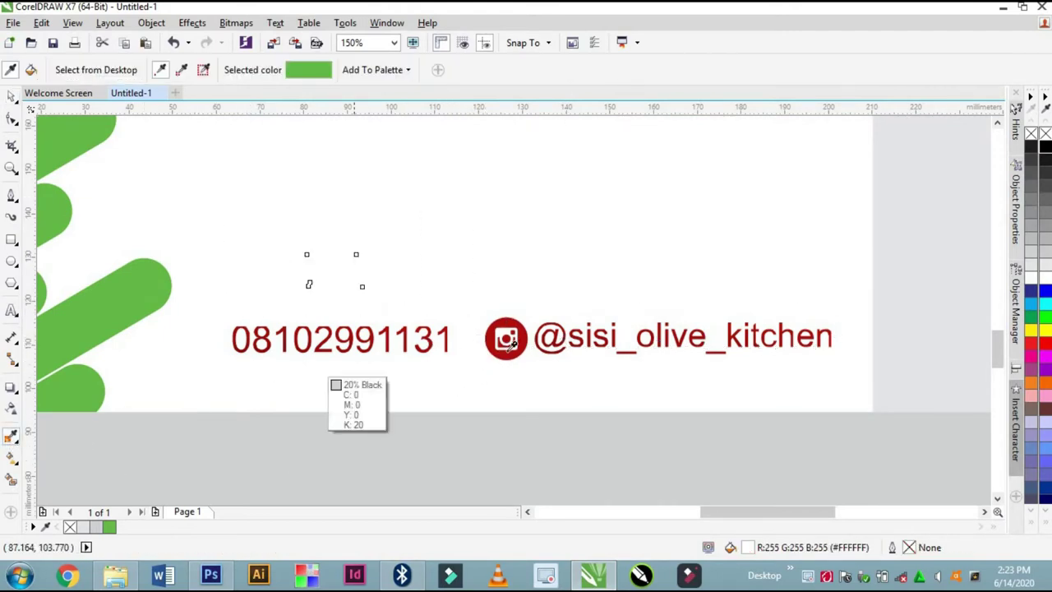
{"action": "left_click", "coordinate": [521, 345]}
{"action": "scroll", "coordinate": [381, 353], "scroll_direction": "up", "scroll_amount": 1}
{"action": "scroll", "coordinate": [381, 354], "scroll_direction": "up", "scroll_amount": 2}
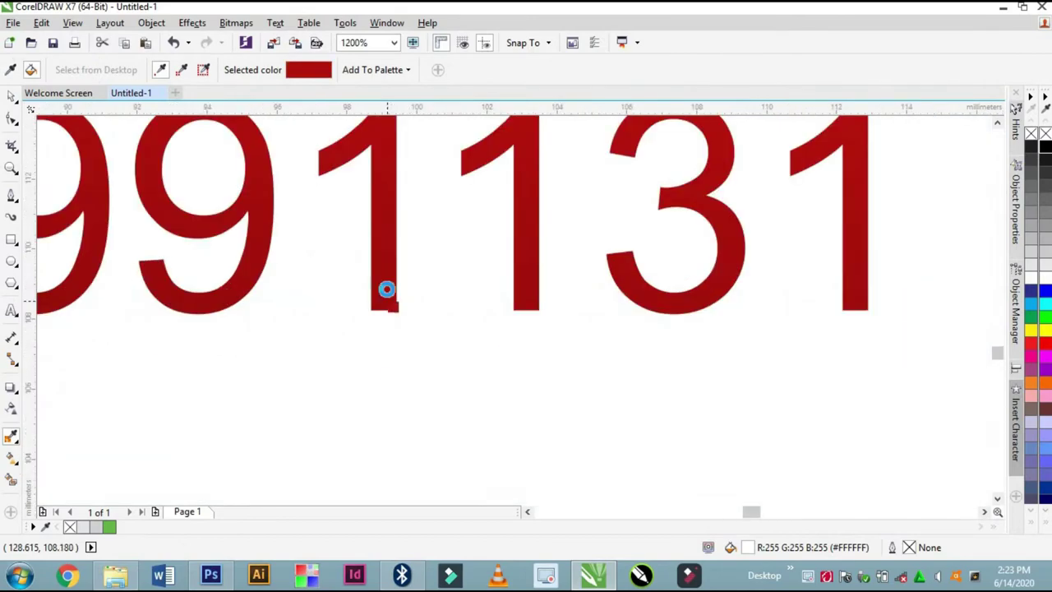
{"action": "scroll", "coordinate": [449, 288], "scroll_direction": "down", "scroll_amount": 4}
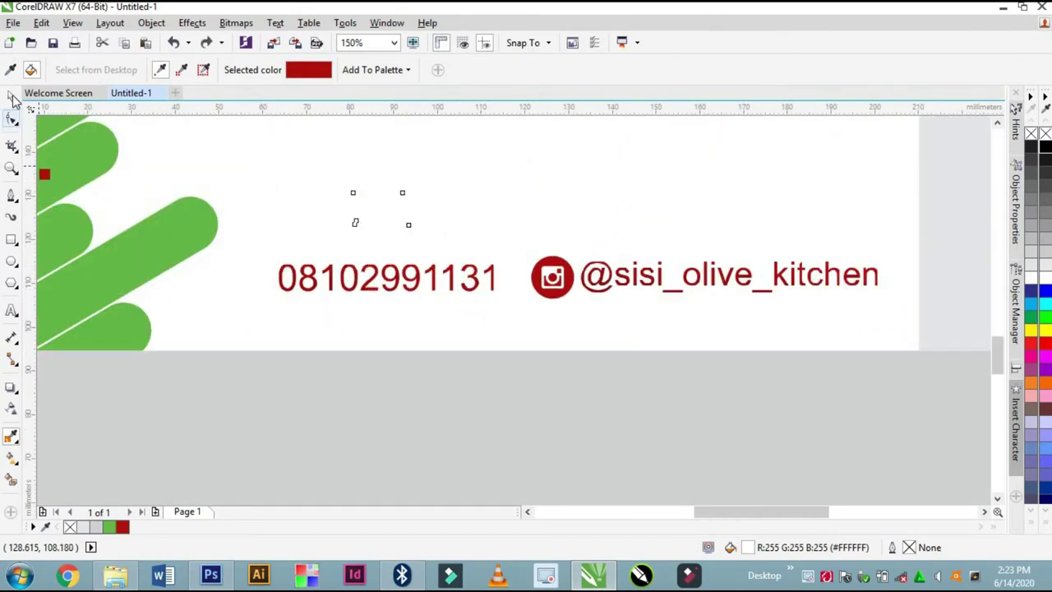
Place the white WhatsApp and phone icons just before the phone number and give them the dark red #AB0B0D fill and outline.
{"action": "left_click", "coordinate": [12, 96]}
{"action": "left_click", "coordinate": [286, 167]}
{"action": "left_click_drag", "start_coordinate": [288, 159], "coordinate": [436, 240]}
{"action": "left_click_drag", "start_coordinate": [375, 216], "coordinate": [225, 283]}
{"action": "left_click", "coordinate": [123, 527]}
{"action": "left_click_drag", "start_coordinate": [123, 528], "coordinate": [230, 283]}
{"action": "scroll", "coordinate": [230, 283], "scroll_direction": "up", "scroll_amount": 2}
{"action": "left_click_drag", "start_coordinate": [324, 285], "coordinate": [329, 285]}
{"action": "scroll", "coordinate": [331, 284], "scroll_direction": "down", "scroll_amount": 4}
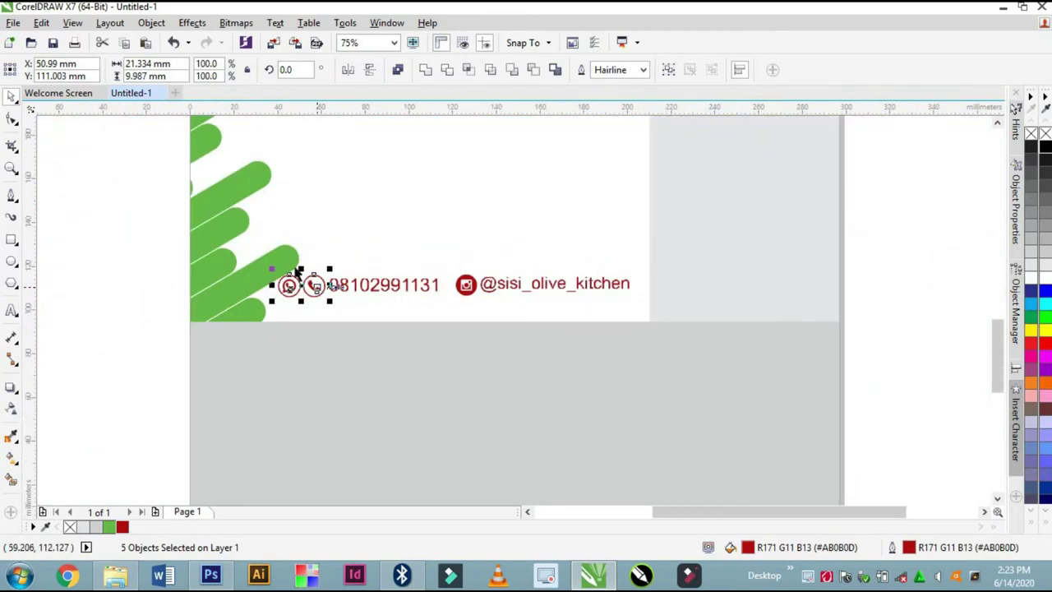
Align all contact icons and text in one row, group them and scale the group to about 123 mm wide.
{"action": "left_click_drag", "start_coordinate": [268, 256], "coordinate": [671, 305]}
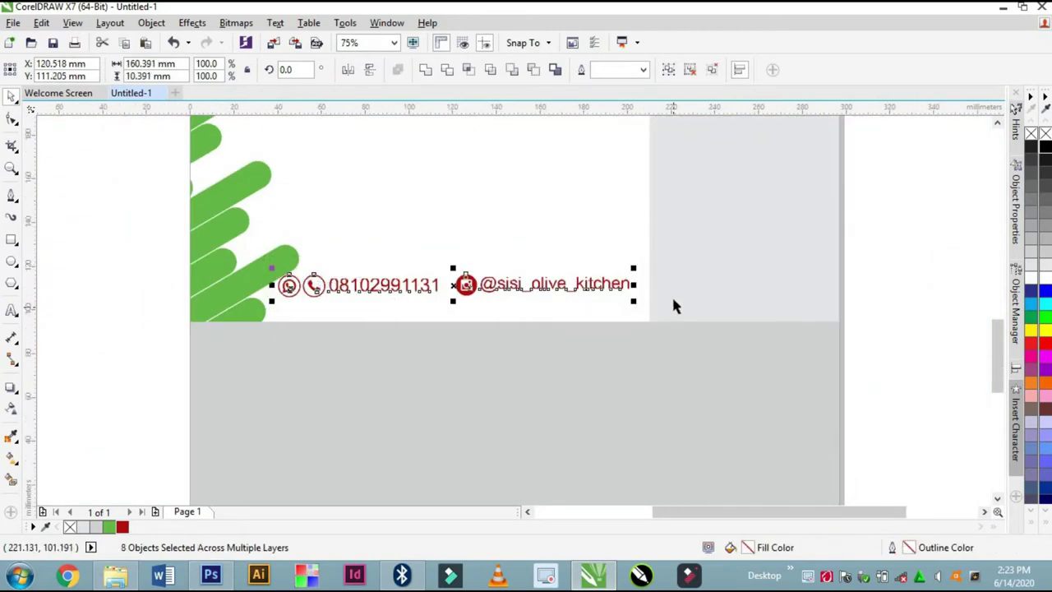
{"action": "key", "text": "c"}
{"action": "key", "text": "ctrl+g"}
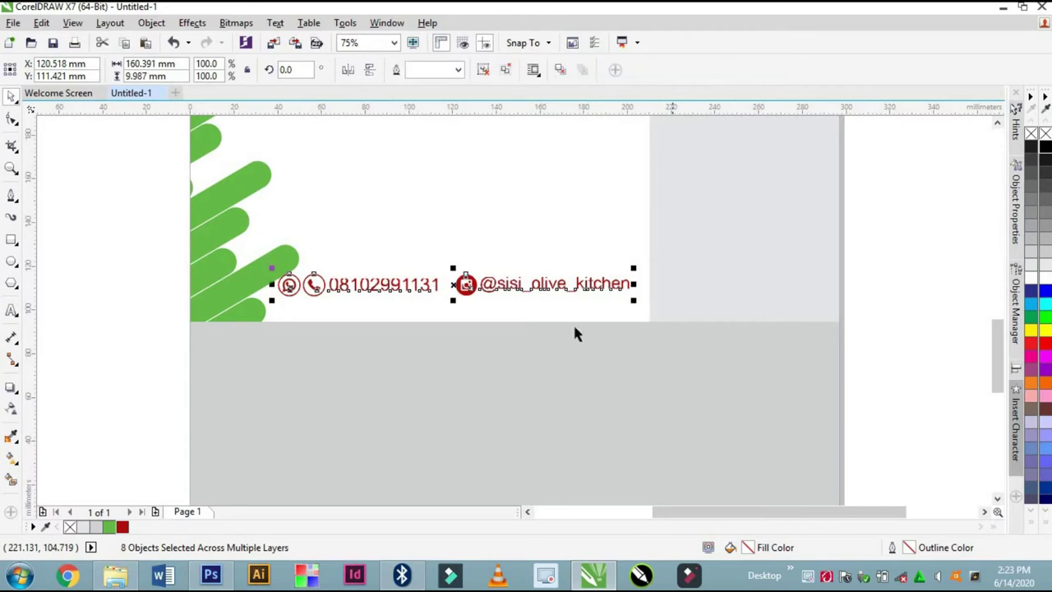
{"action": "left_click_drag", "start_coordinate": [635, 301], "coordinate": [581, 296]}
{"action": "scroll", "coordinate": [572, 282], "scroll_direction": "down", "scroll_amount": 1}
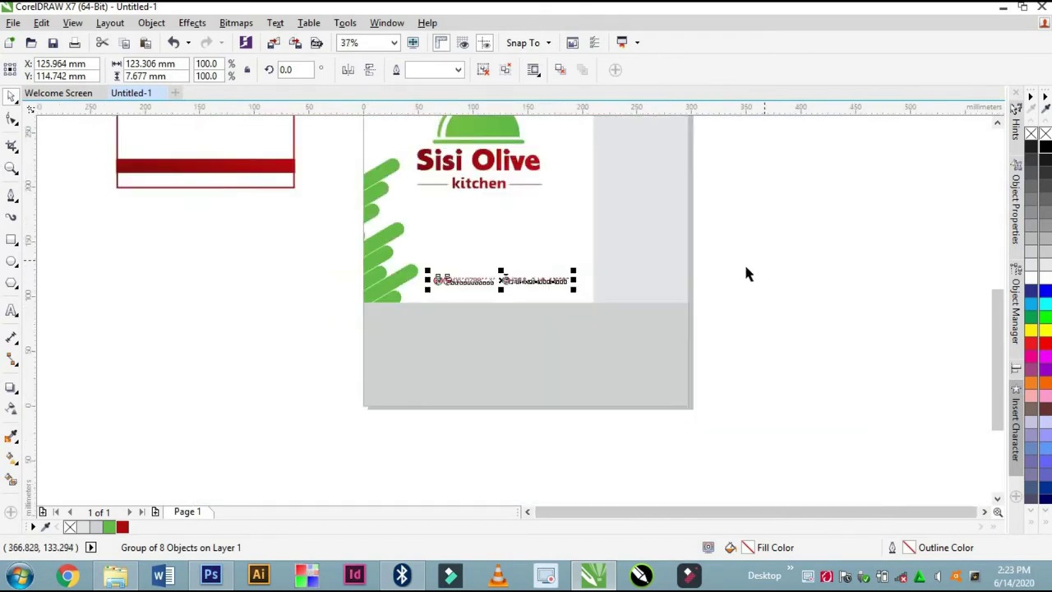
{"action": "scroll", "coordinate": [739, 284], "scroll_direction": "down", "scroll_amount": 1}
{"action": "left_click", "coordinate": [608, 274]}
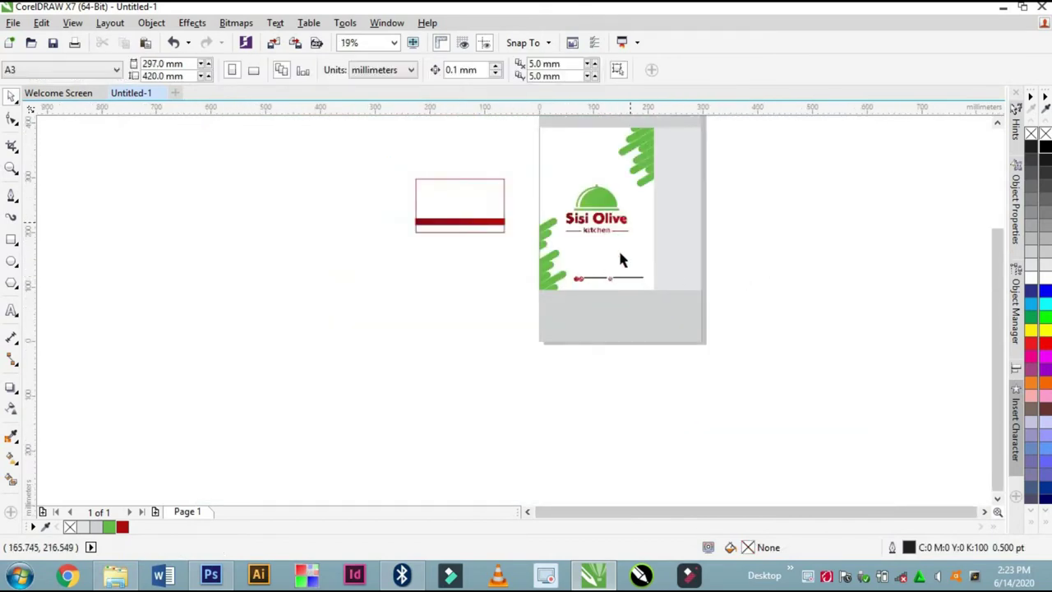
Fill the narrow light gray side panel beside the logo panel with white (C0 M0 Y0 K0).
{"action": "scroll", "coordinate": [619, 253], "scroll_direction": "up", "scroll_amount": 1}
{"action": "scroll", "coordinate": [623, 261], "scroll_direction": "down", "scroll_amount": 1}
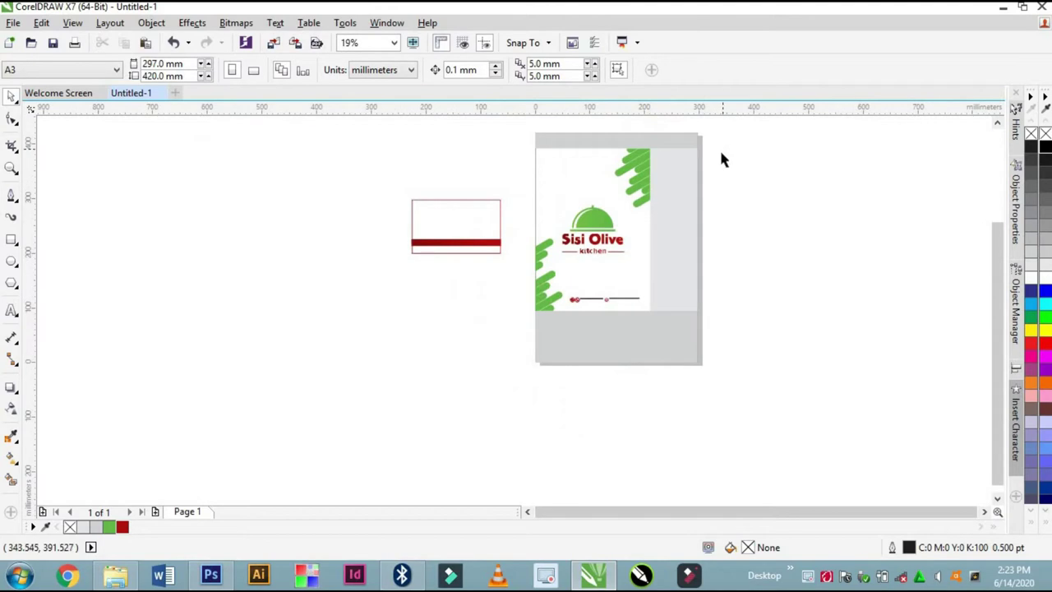
{"action": "scroll", "coordinate": [695, 167], "scroll_direction": "up", "scroll_amount": 1}
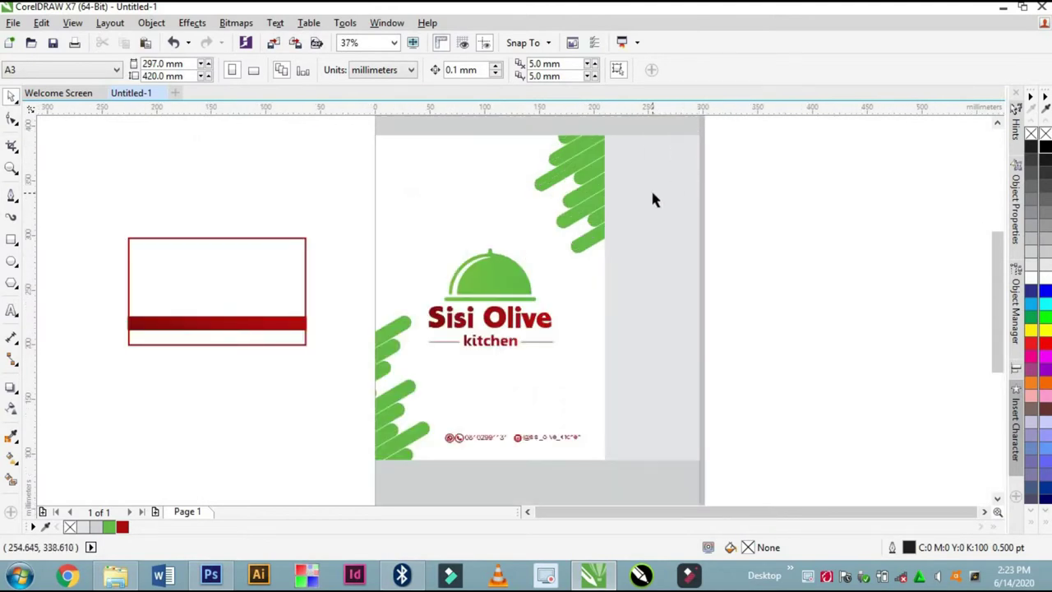
{"action": "left_click", "coordinate": [652, 197]}
{"action": "left_click", "coordinate": [1031, 279]}
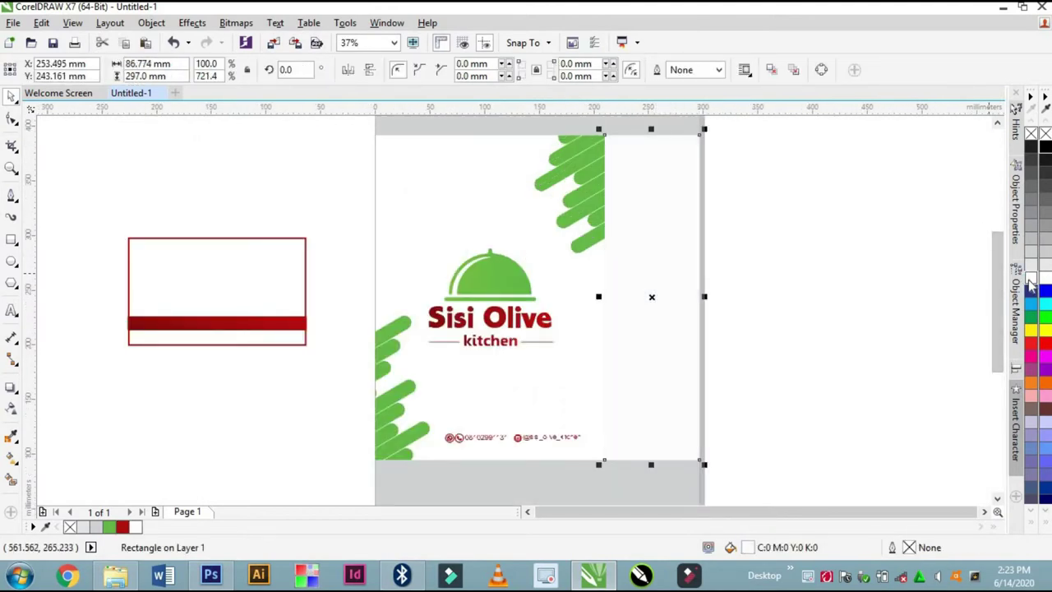
{"action": "left_click", "coordinate": [764, 266]}
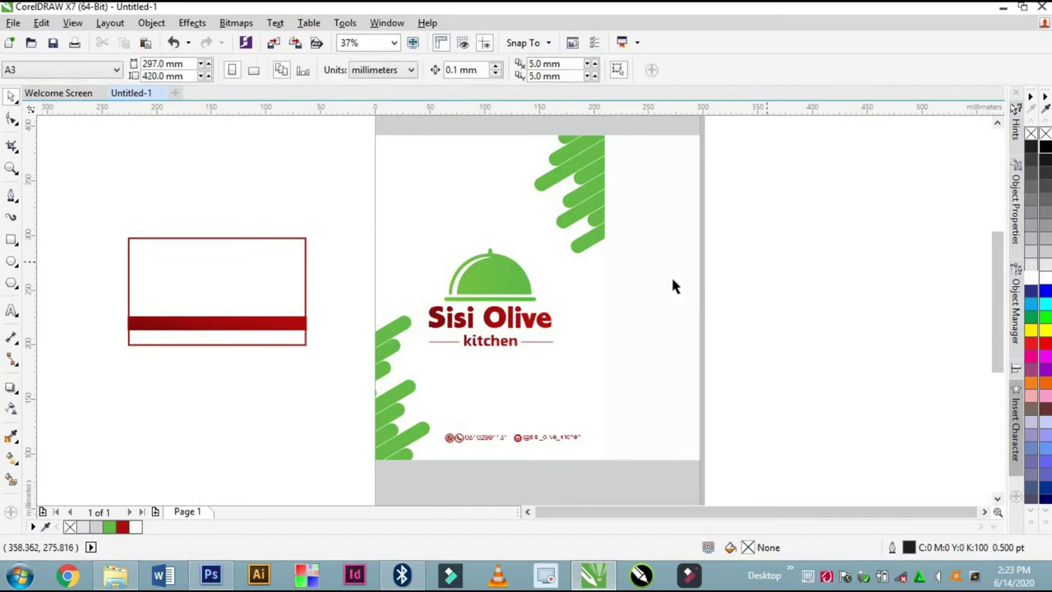
{"action": "left_click", "coordinate": [495, 287]}
{"action": "scroll", "coordinate": [509, 279], "scroll_direction": "down", "scroll_amount": 1}
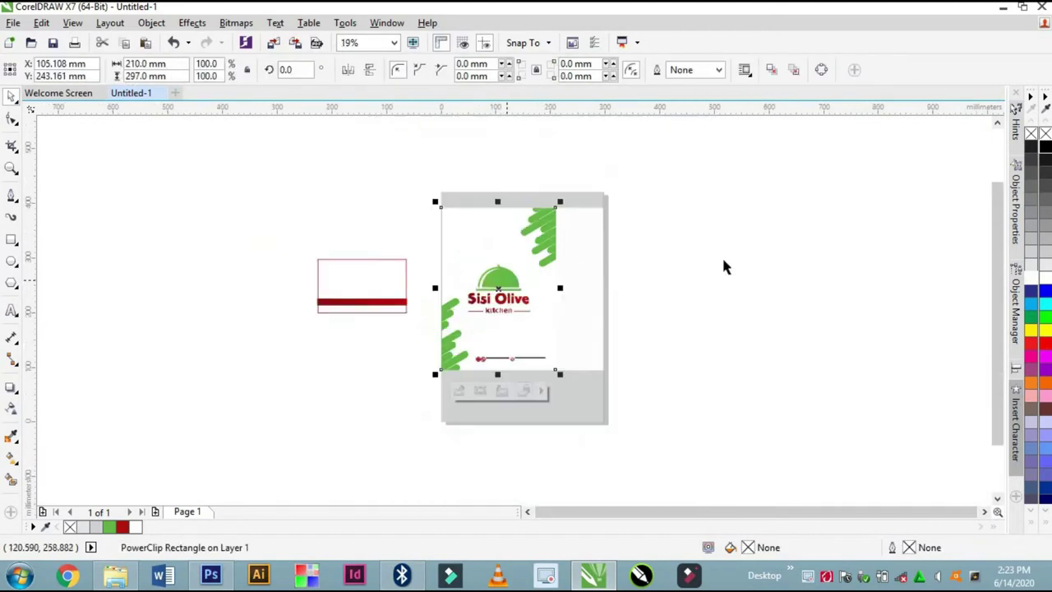
{"action": "left_click", "coordinate": [722, 263]}
{"action": "scroll", "coordinate": [526, 380], "scroll_direction": "up", "scroll_amount": 1}
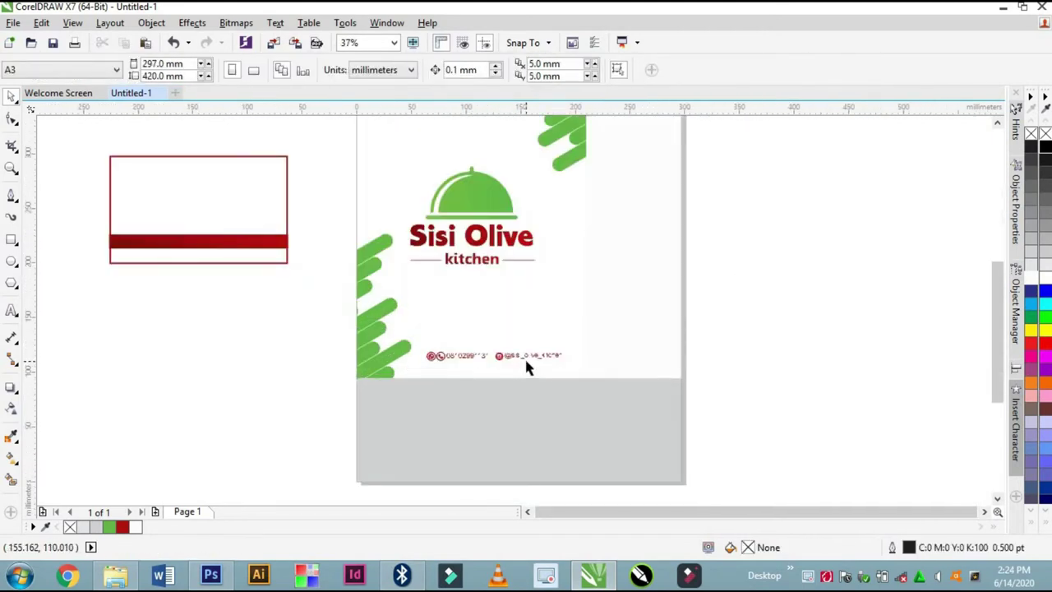
{"action": "scroll", "coordinate": [526, 362], "scroll_direction": "up", "scroll_amount": 1}
{"action": "scroll", "coordinate": [517, 367], "scroll_direction": "down", "scroll_amount": 1}
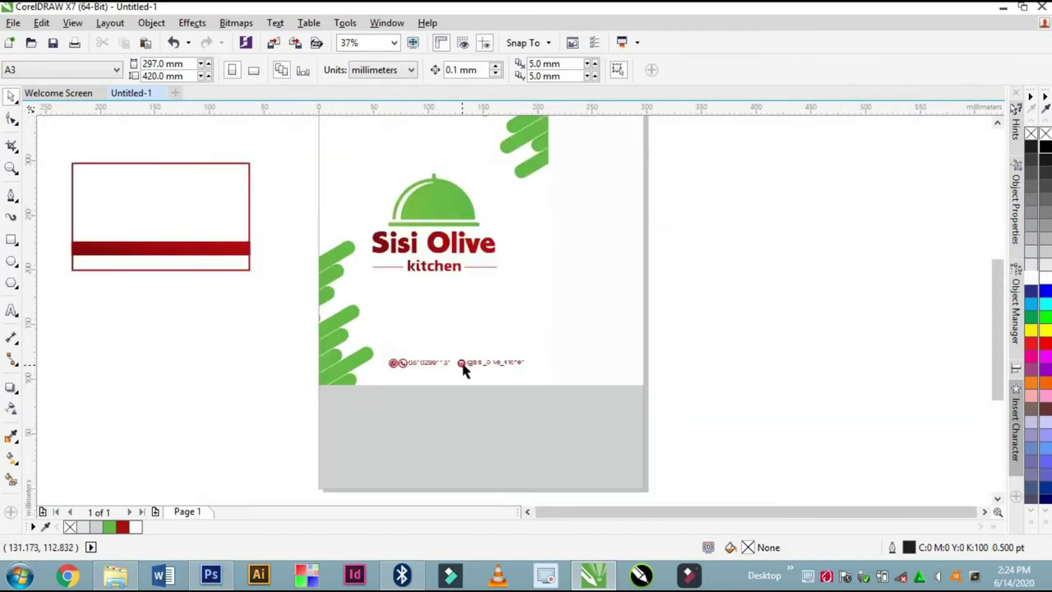
Ungroup the contact row, group the Instagram icon with its handle and move that group beneath the phone number row.
{"action": "left_click", "coordinate": [460, 364]}
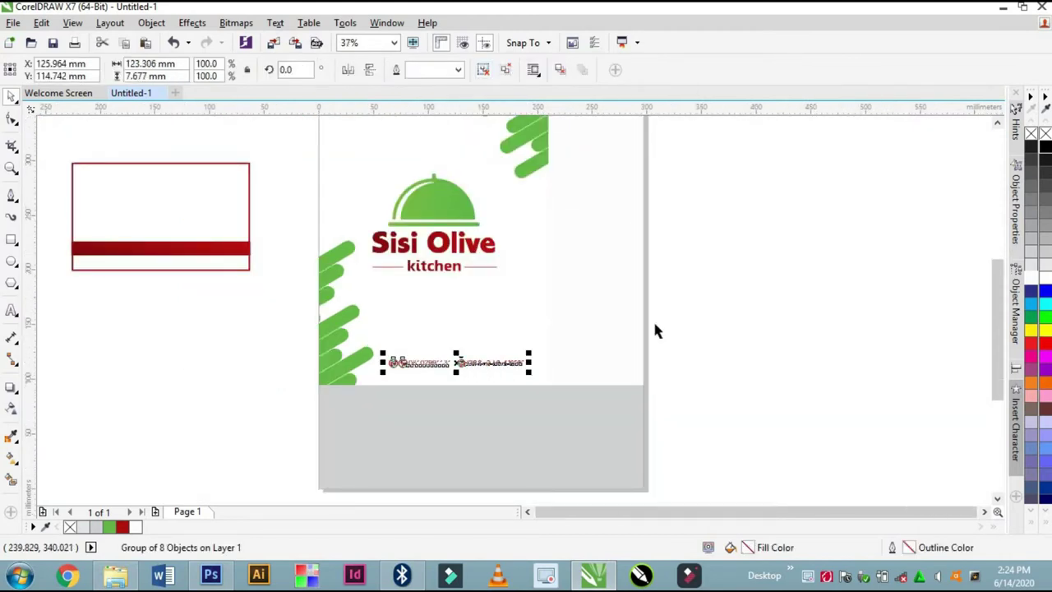
{"action": "left_click_drag", "start_coordinate": [749, 271], "coordinate": [452, 384]}
{"action": "scroll", "coordinate": [446, 369], "scroll_direction": "up", "scroll_amount": 1}
{"action": "key", "text": "ctrl+g"}
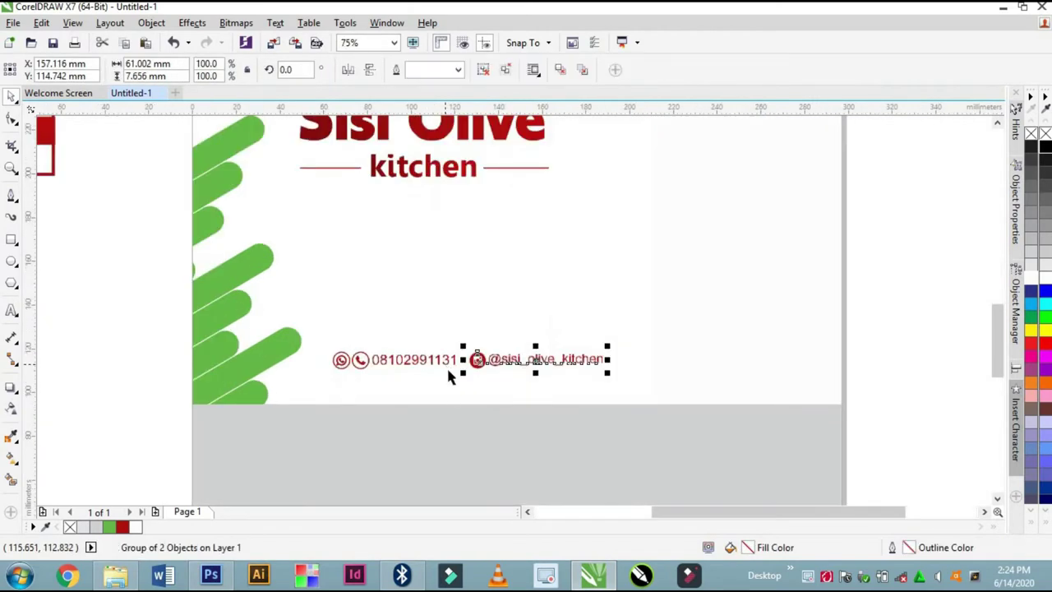
{"action": "scroll", "coordinate": [449, 385], "scroll_direction": "up", "scroll_amount": 1}
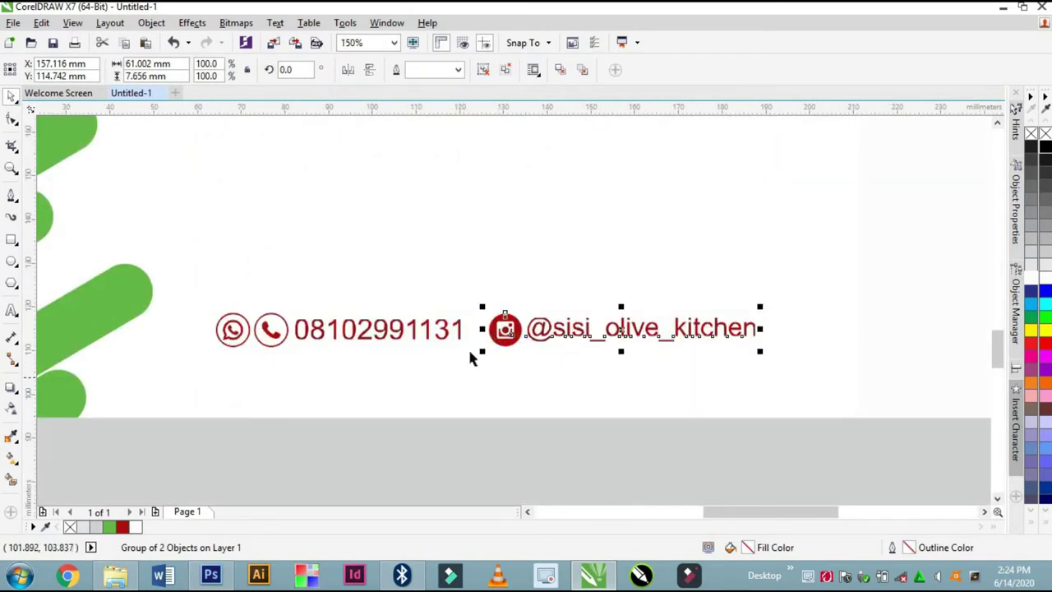
{"action": "left_click_drag", "start_coordinate": [503, 332], "coordinate": [226, 381]}
{"action": "scroll", "coordinate": [291, 341], "scroll_direction": "down", "scroll_amount": 2}
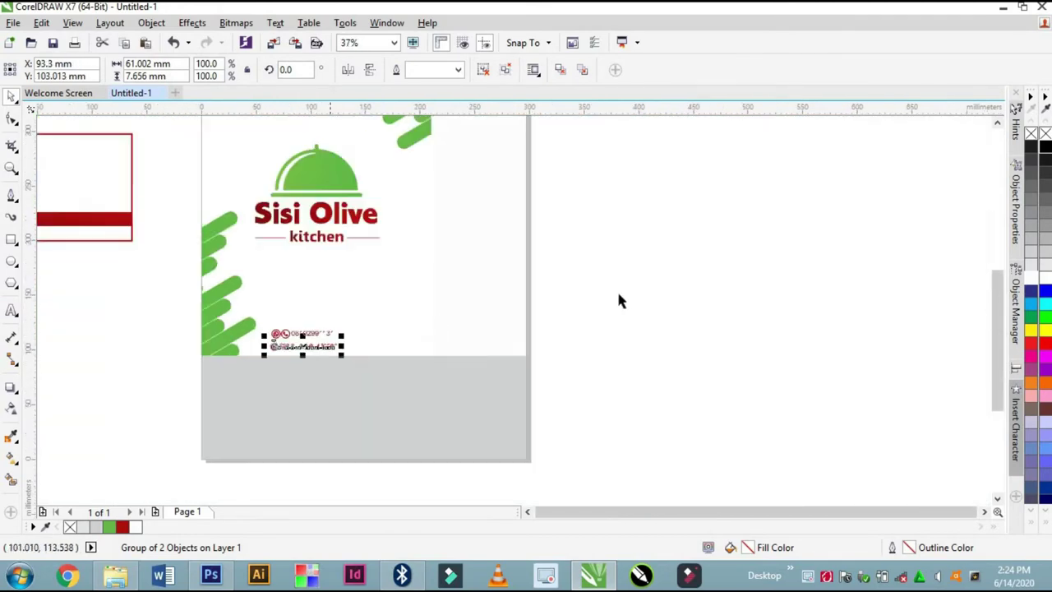
{"action": "key", "text": "Escape"}
Move the stacked phone and Instagram rows together into the lower part of the narrow white side panel.
{"action": "scroll", "coordinate": [293, 353], "scroll_direction": "up", "scroll_amount": 2}
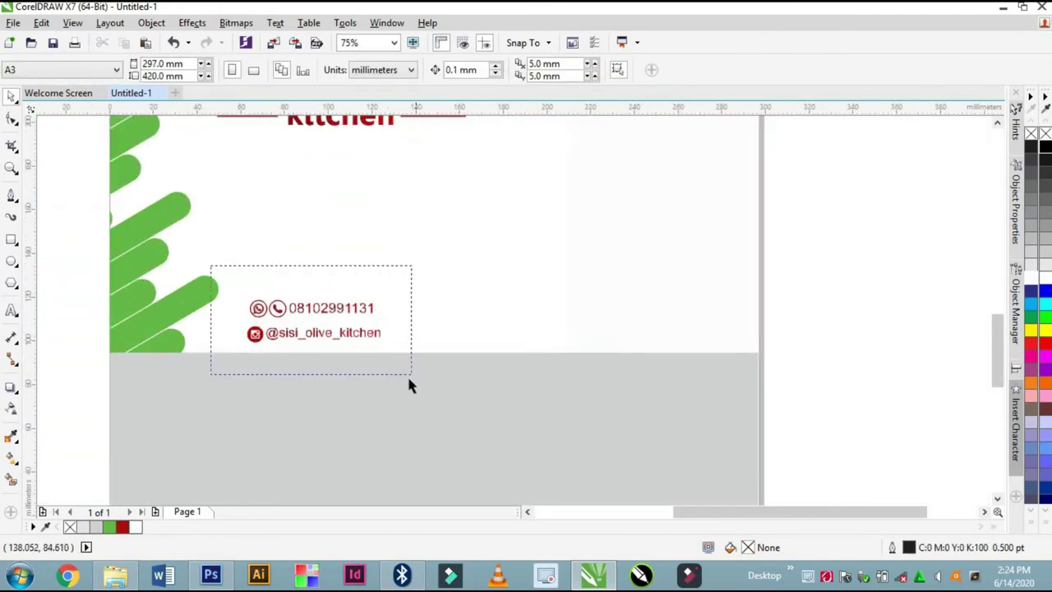
{"action": "left_click_drag", "start_coordinate": [410, 375], "coordinate": [410, 376]}
{"action": "scroll", "coordinate": [313, 338], "scroll_direction": "down", "scroll_amount": 2}
{"action": "left_click_drag", "start_coordinate": [314, 335], "coordinate": [493, 327]}
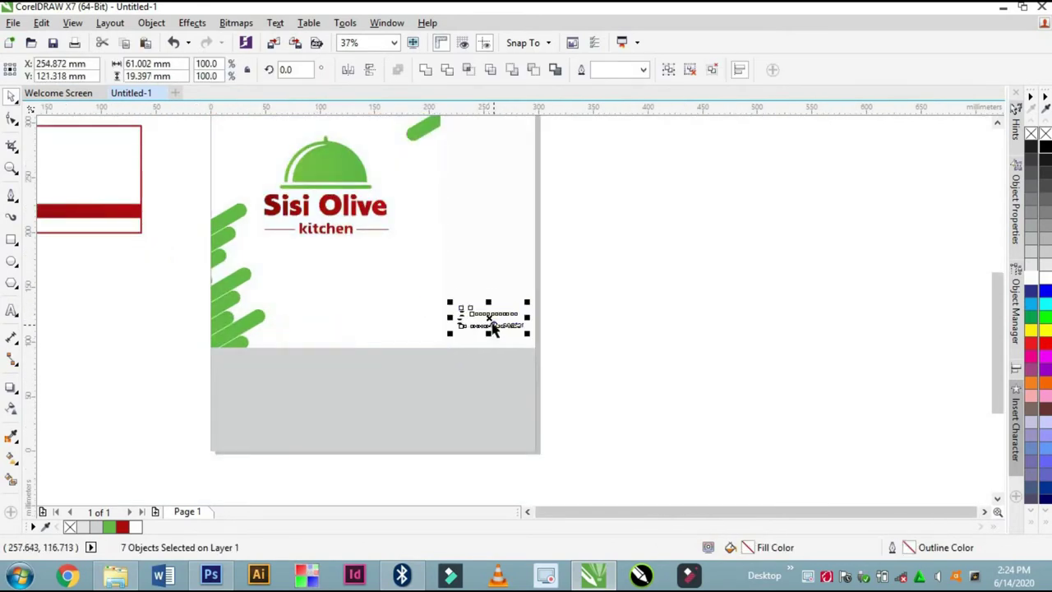
{"action": "left_click", "coordinate": [571, 302]}
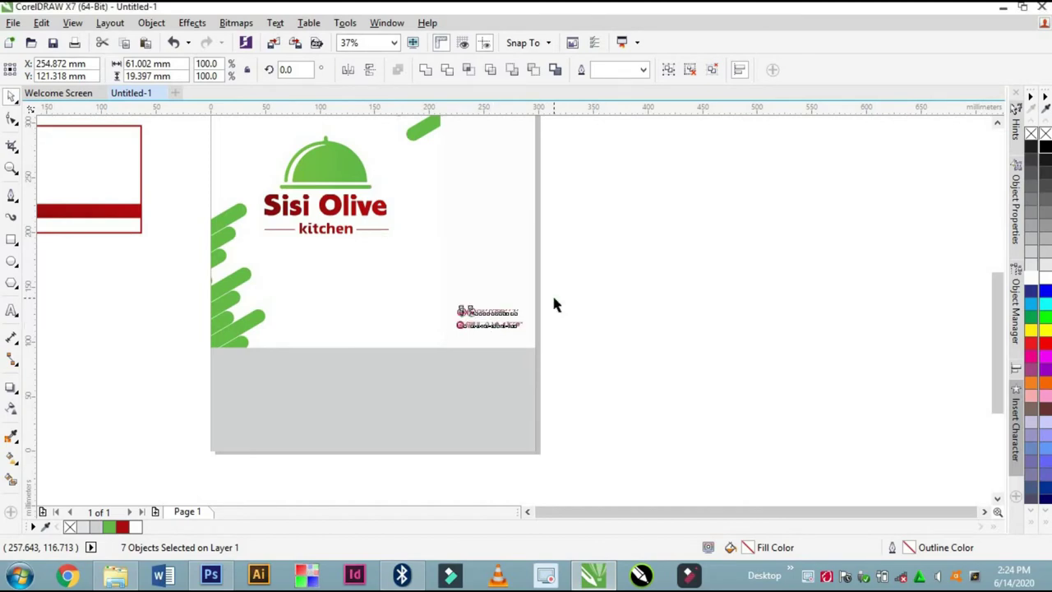
{"action": "left_click", "coordinate": [597, 322]}
Fill the page's top gray band with green (C63 M0 Y100 K0) and the bottom gray band with dark red #AB0B0D.
{"action": "scroll", "coordinate": [493, 320], "scroll_direction": "up", "scroll_amount": 5}
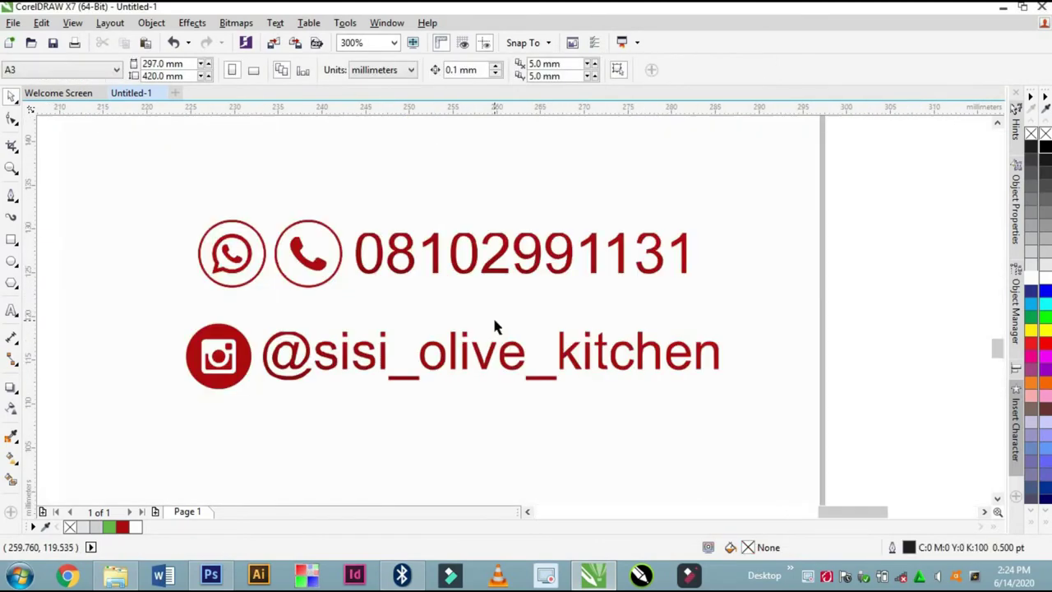
{"action": "scroll", "coordinate": [493, 320], "scroll_direction": "down", "scroll_amount": 1}
{"action": "scroll", "coordinate": [509, 337], "scroll_direction": "down", "scroll_amount": 5}
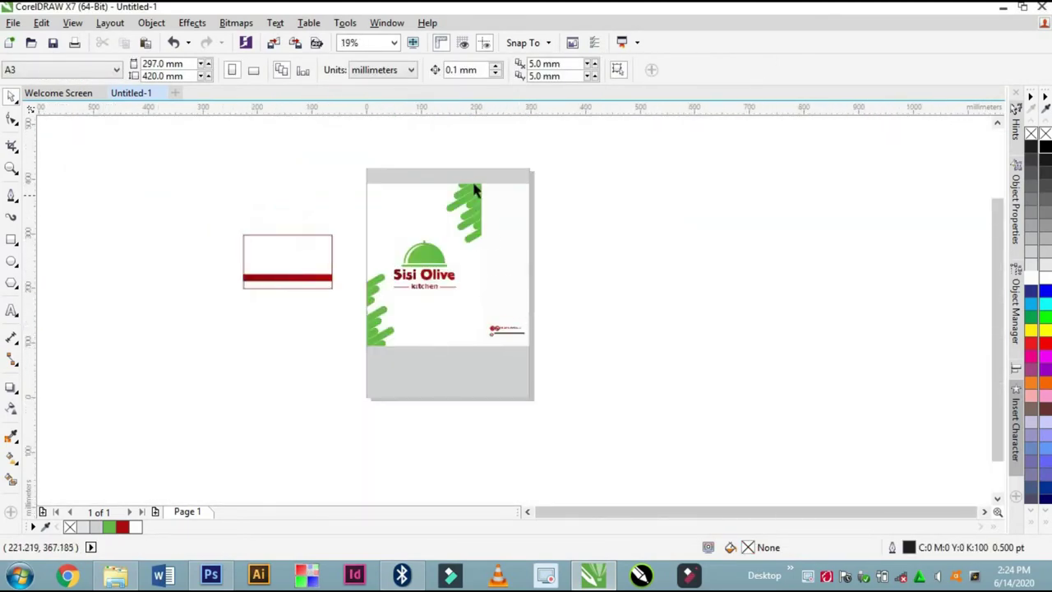
{"action": "key", "text": "Delete"}
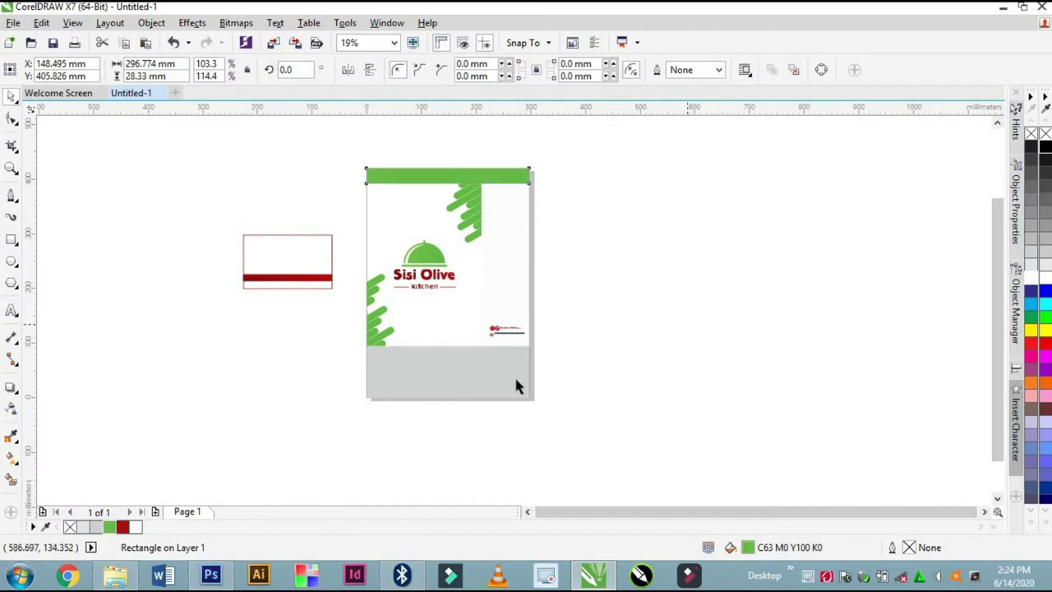
{"action": "left_click", "coordinate": [500, 382]}
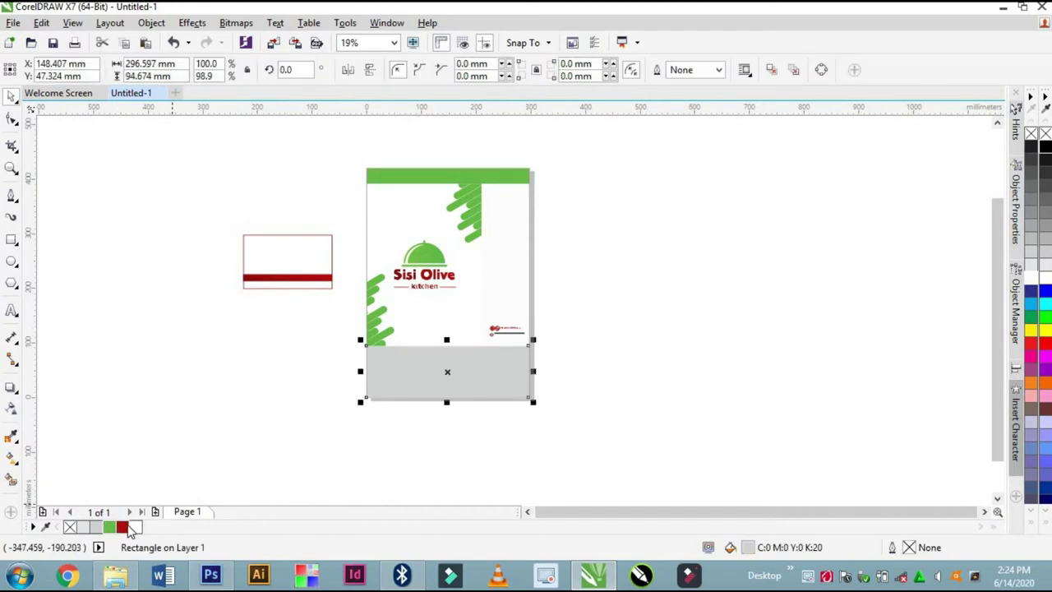
{"action": "left_click", "coordinate": [123, 527]}
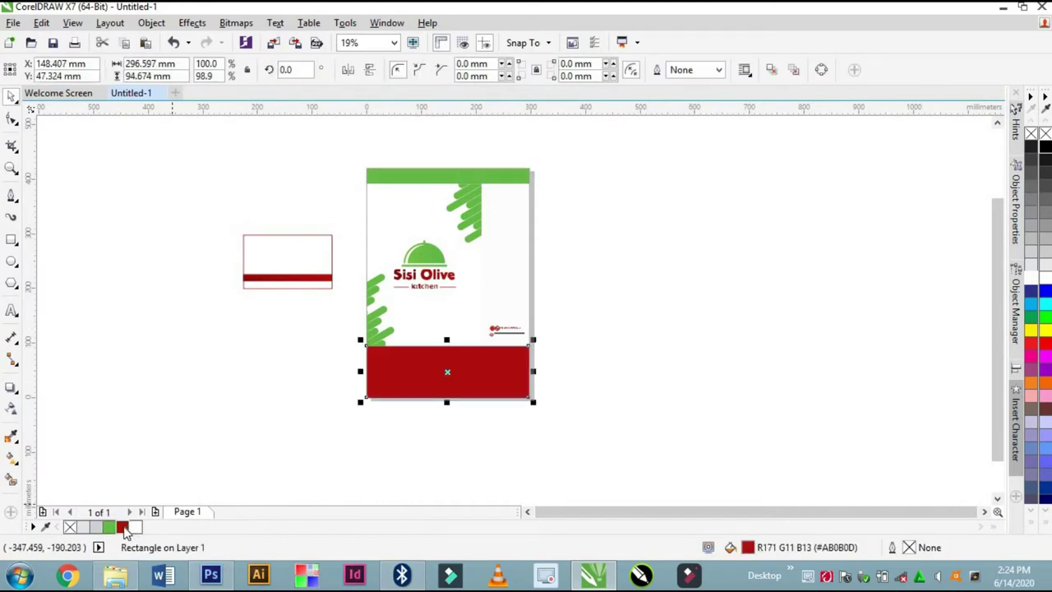
Delete the leftover red-framed card with its red stripe beside the page.
{"action": "left_click", "coordinate": [683, 277]}
{"action": "left_click_drag", "start_coordinate": [169, 195], "coordinate": [349, 333]}
{"action": "key", "text": "Delete"}
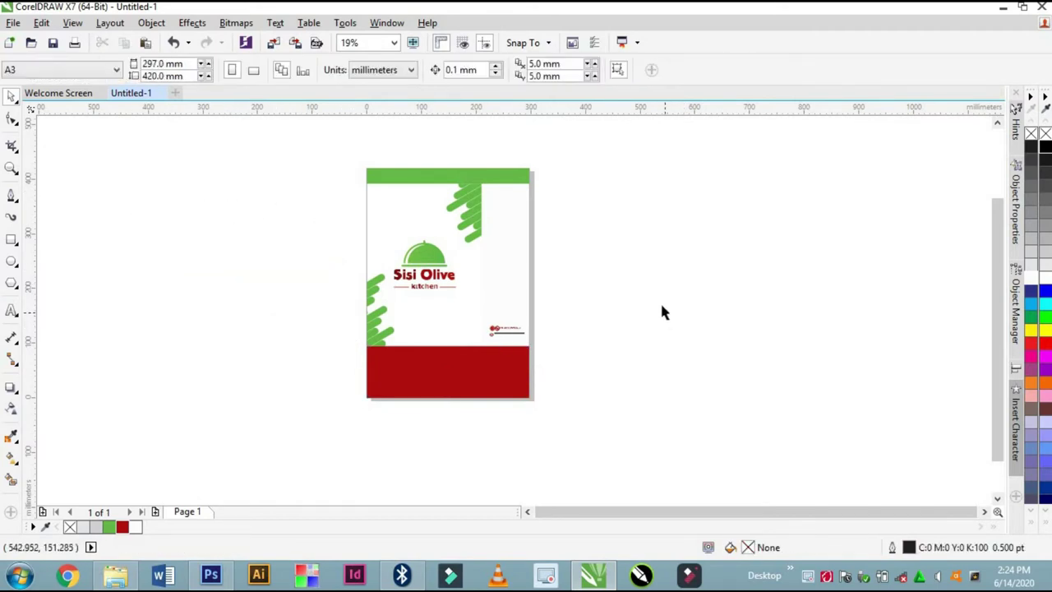
{"action": "scroll", "coordinate": [491, 263], "scroll_direction": "up", "scroll_amount": 2}
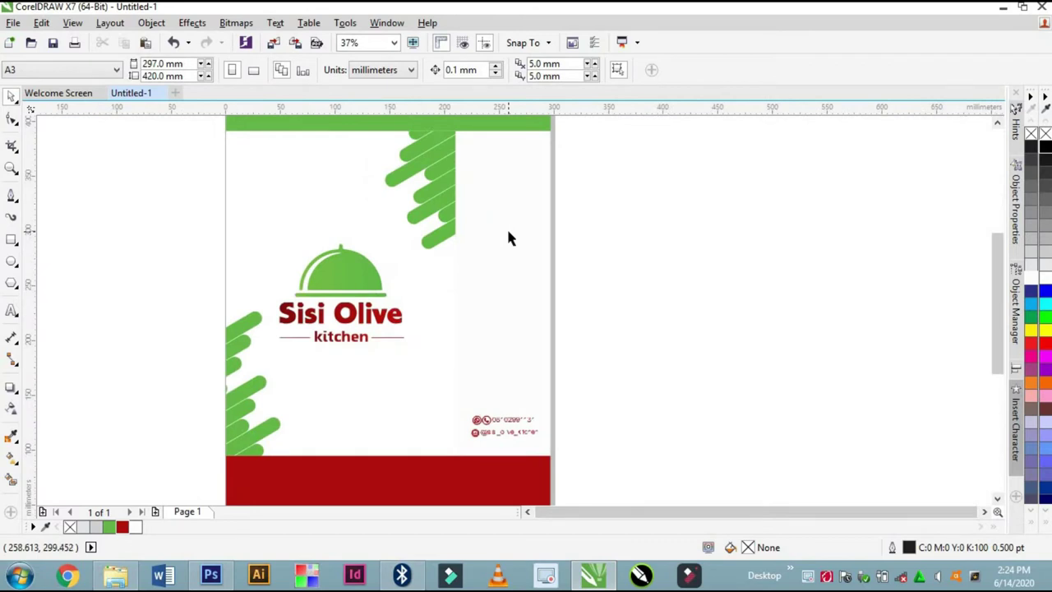
{"action": "scroll", "coordinate": [507, 238], "scroll_direction": "down", "scroll_amount": 2}
{"action": "scroll", "coordinate": [399, 302], "scroll_direction": "up", "scroll_amount": 2}
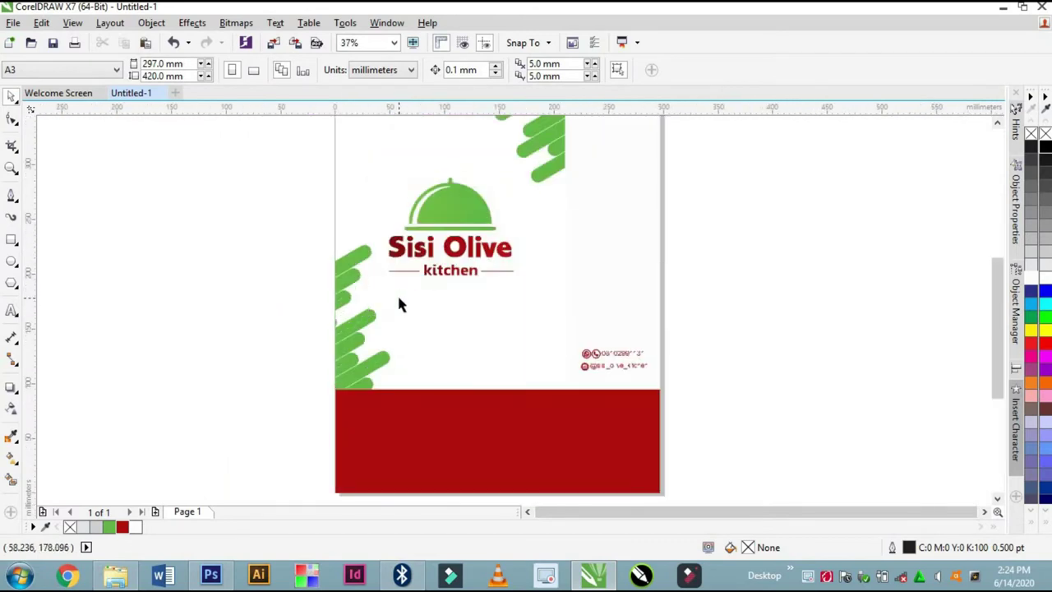
{"action": "scroll", "coordinate": [399, 304], "scroll_direction": "down", "scroll_amount": 2}
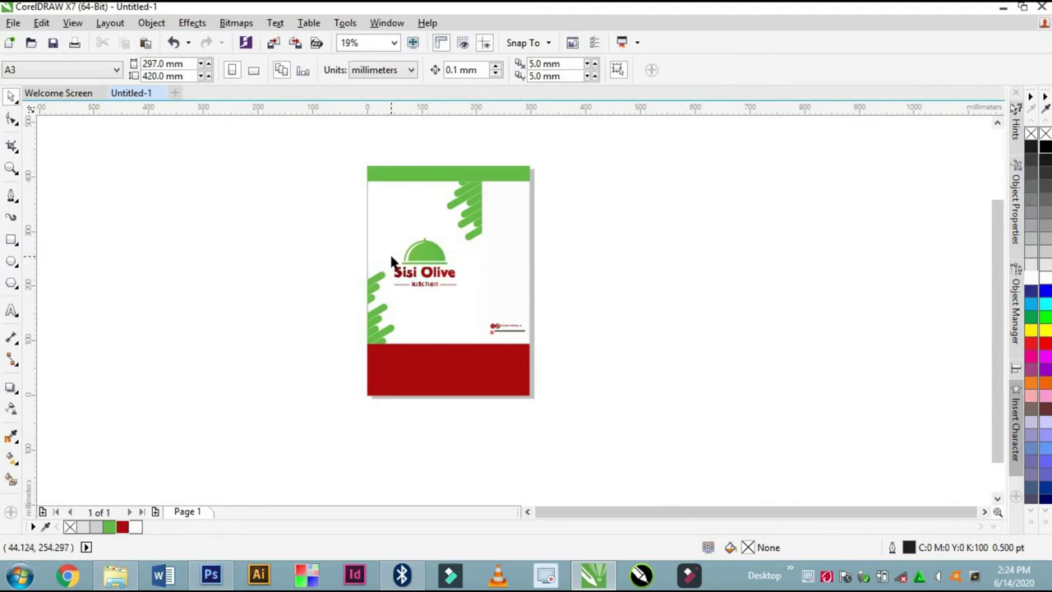
Save the drawing in the Documents folder as a CDR file named BAG DESIGN.
{"action": "key", "text": "ctrl+s"}
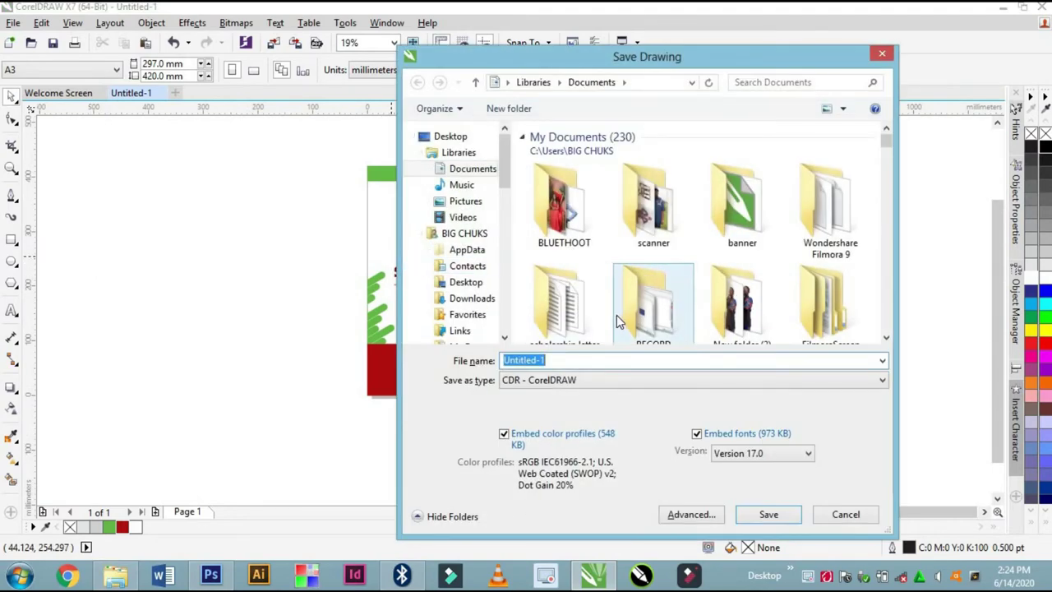
{"action": "type", "text": "BAG DESIGN"}
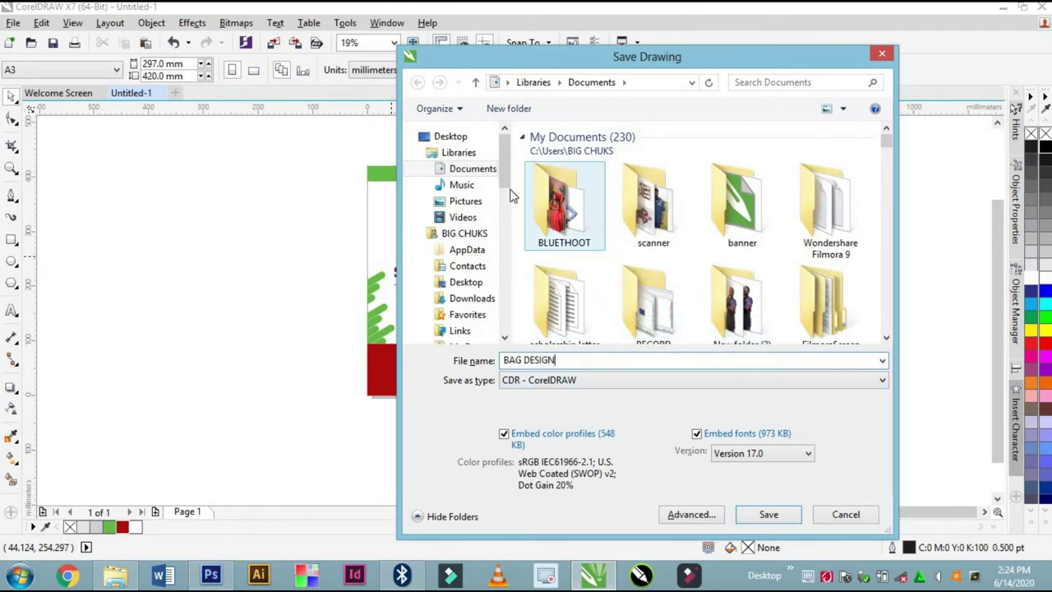
{"action": "left_click", "coordinate": [757, 516]}
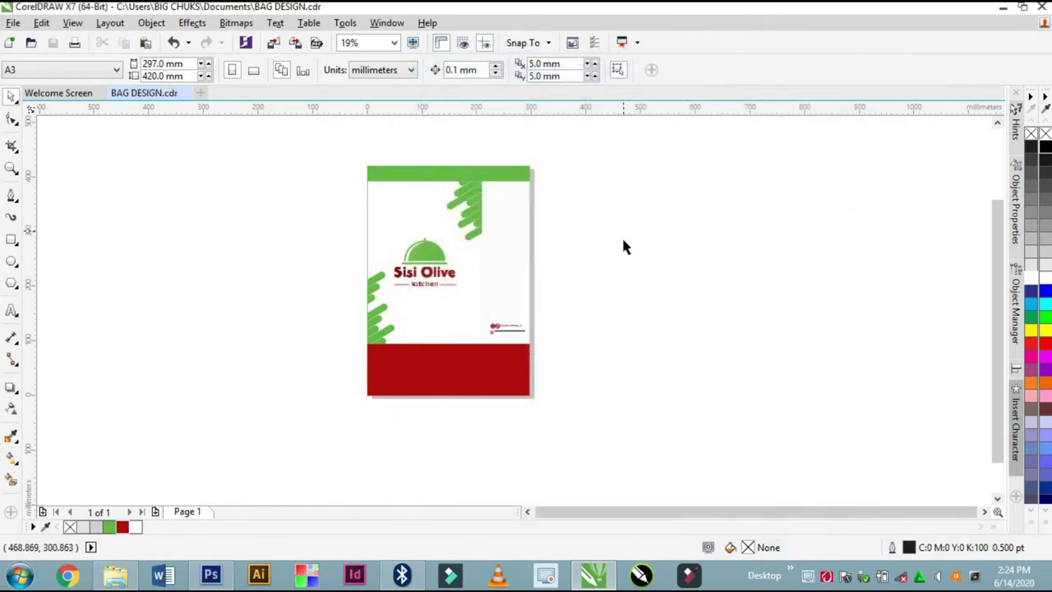
Export the design to the Desktop as a JPG named BAG DESIGN, using the RGB Color (24-bit) color mode.
{"action": "key", "text": "ctrl+e"}
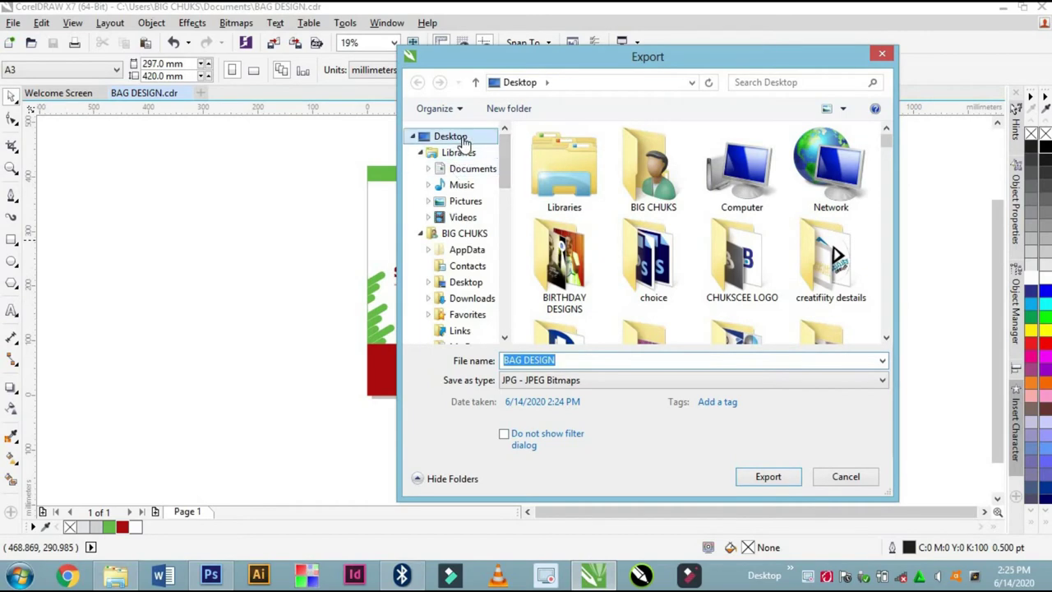
{"action": "left_click", "coordinate": [463, 140]}
{"action": "left_click", "coordinate": [764, 478]}
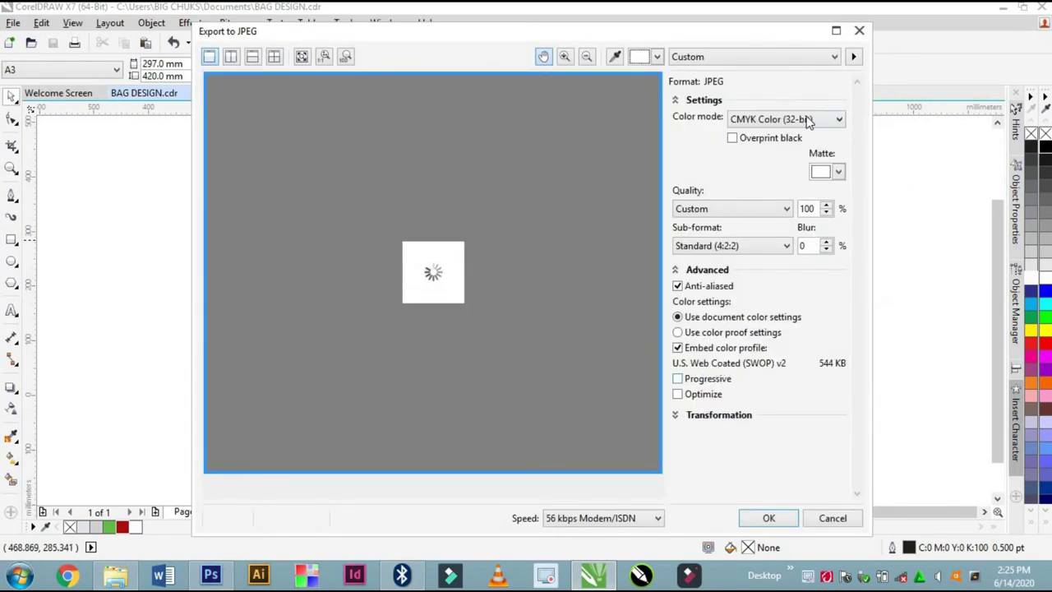
{"action": "left_click", "coordinate": [784, 119]}
{"action": "left_click", "coordinate": [789, 143]}
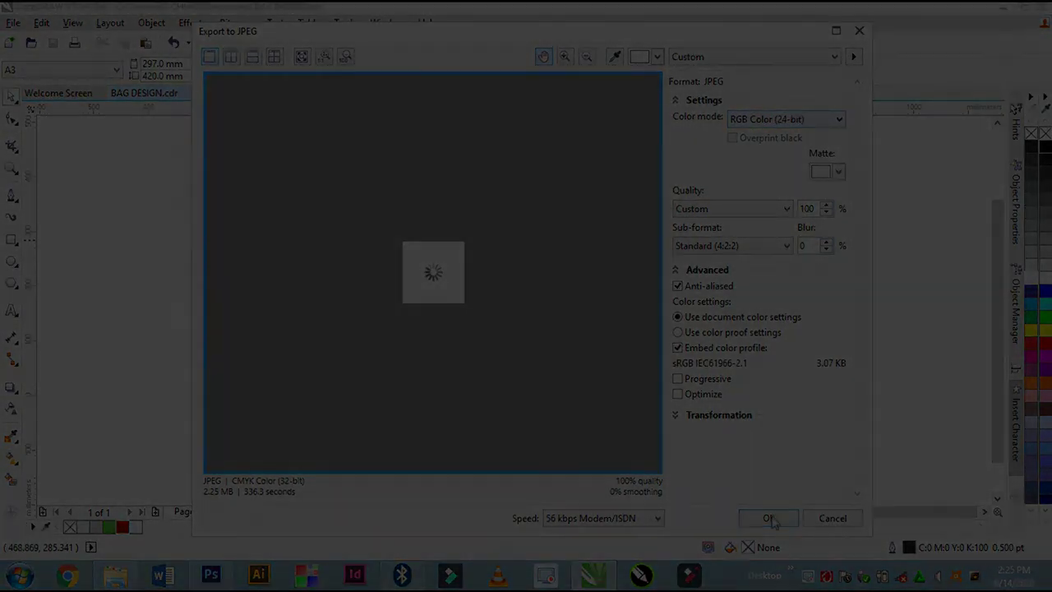